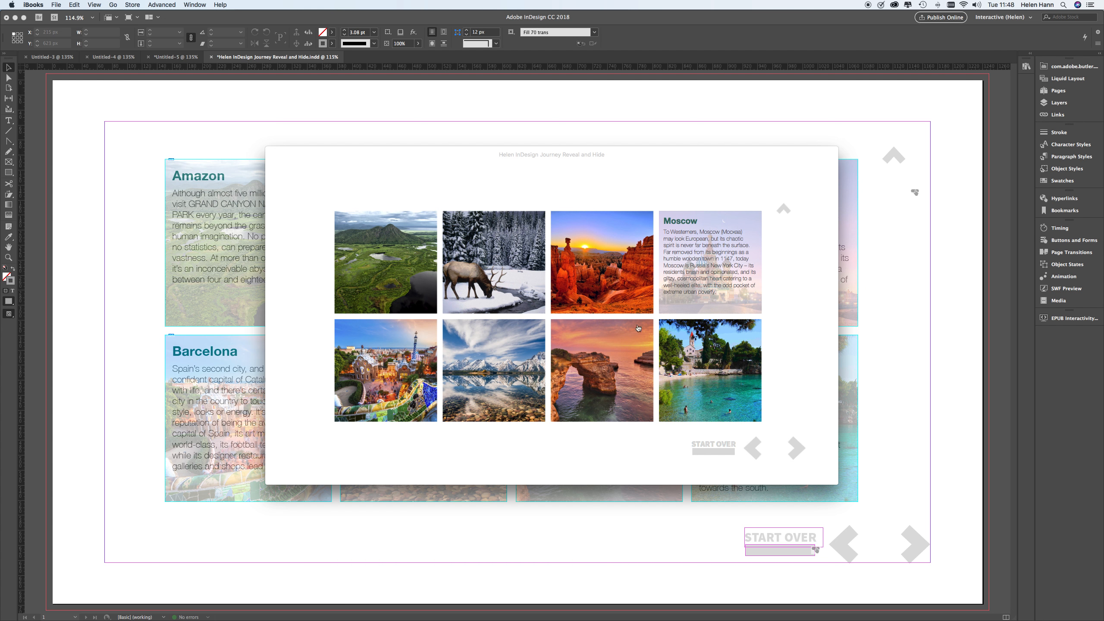
Step: Test the published preview by revealing several destinations' text over their images, hide the Dalmatia text, and return to the layout document
{"action": "left_click", "coordinate": [600, 369]}
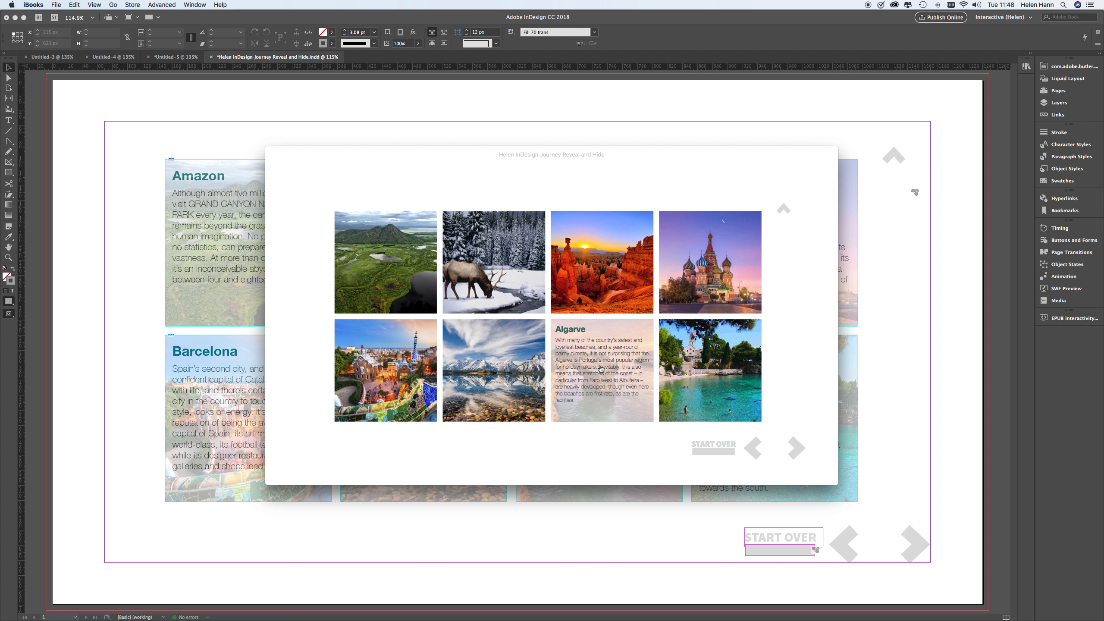
{"action": "left_click", "coordinate": [608, 285]}
{"action": "left_click", "coordinate": [520, 284]}
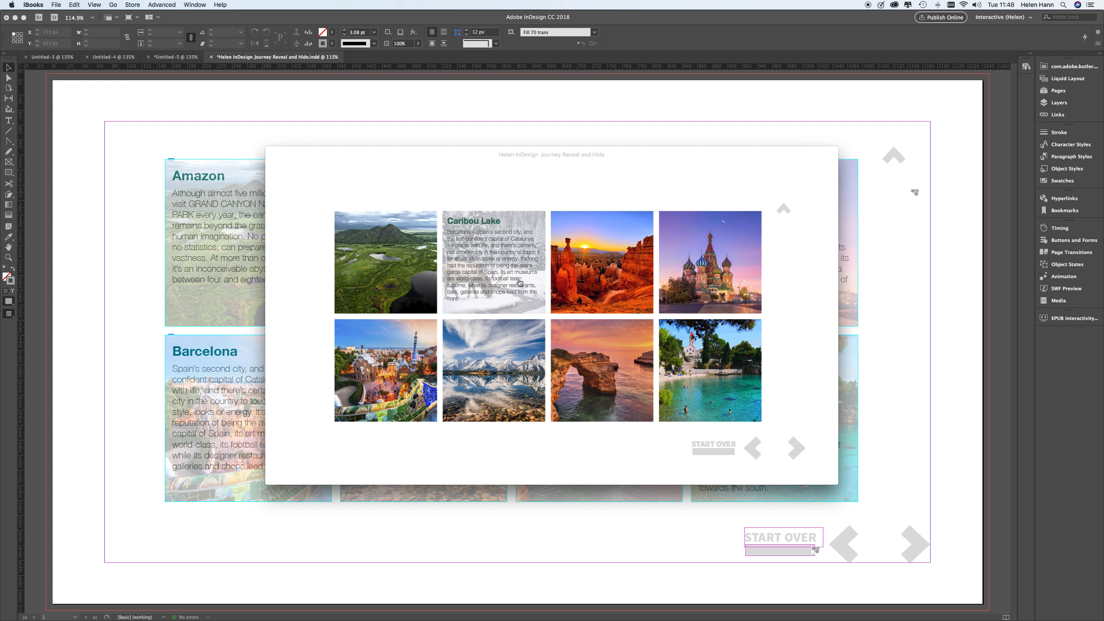
{"action": "left_click", "coordinate": [409, 260]}
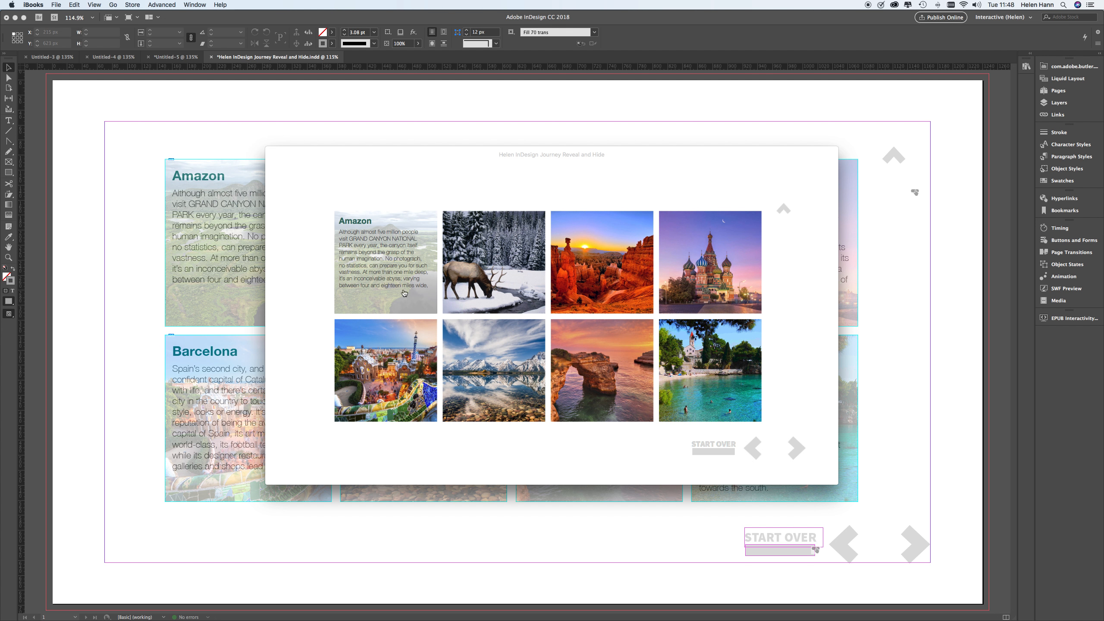
{"action": "left_click", "coordinate": [389, 385]}
{"action": "left_click", "coordinate": [506, 394]}
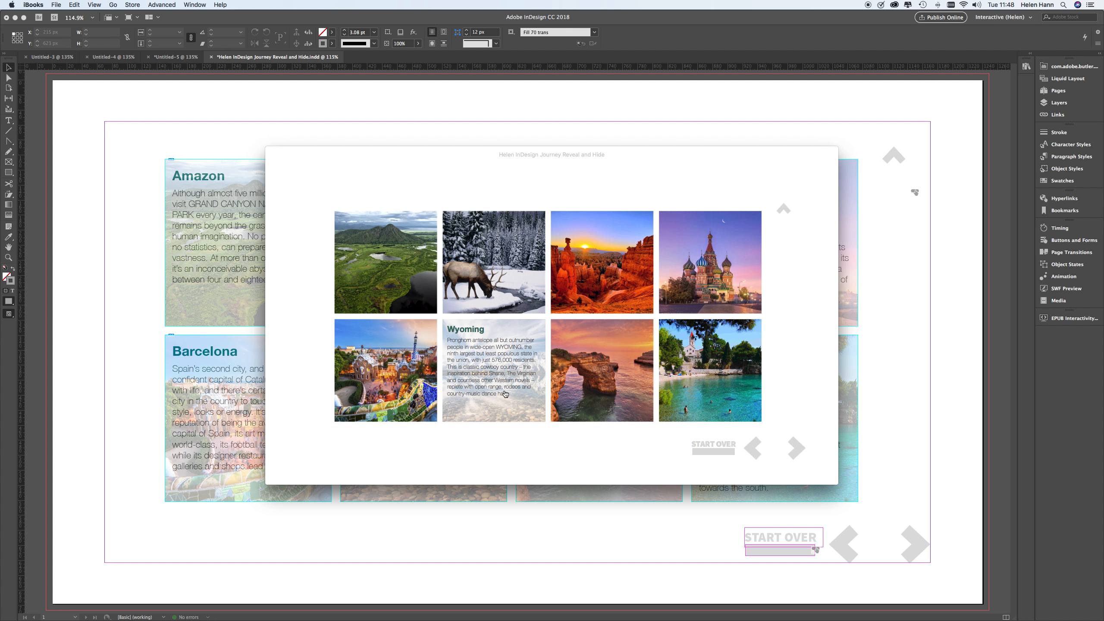
{"action": "left_click", "coordinate": [630, 377]}
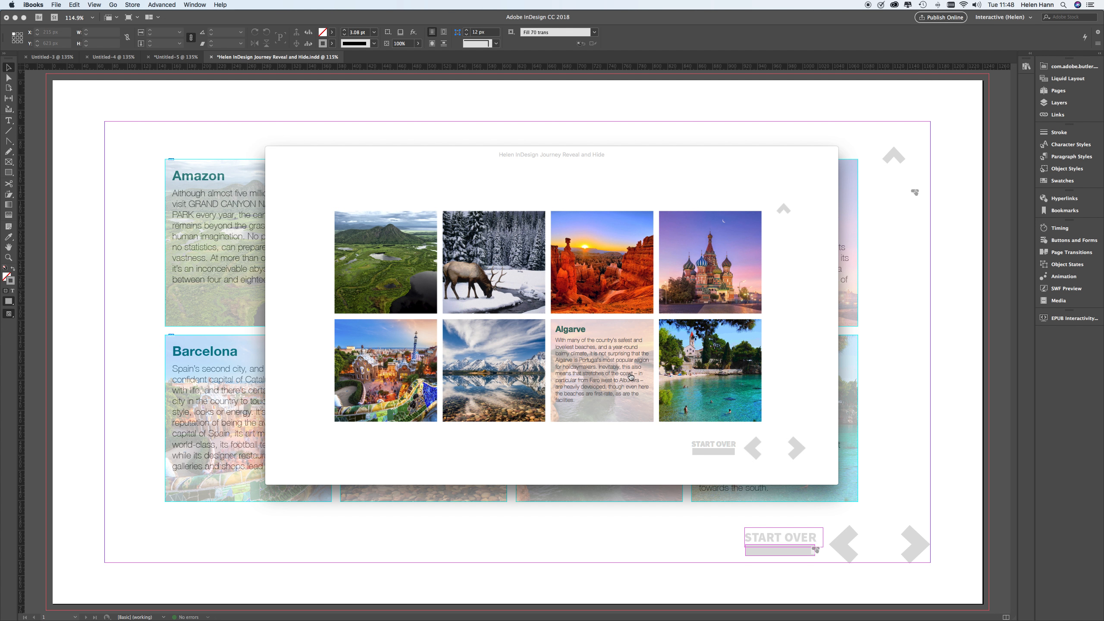
{"action": "left_click", "coordinate": [710, 369]}
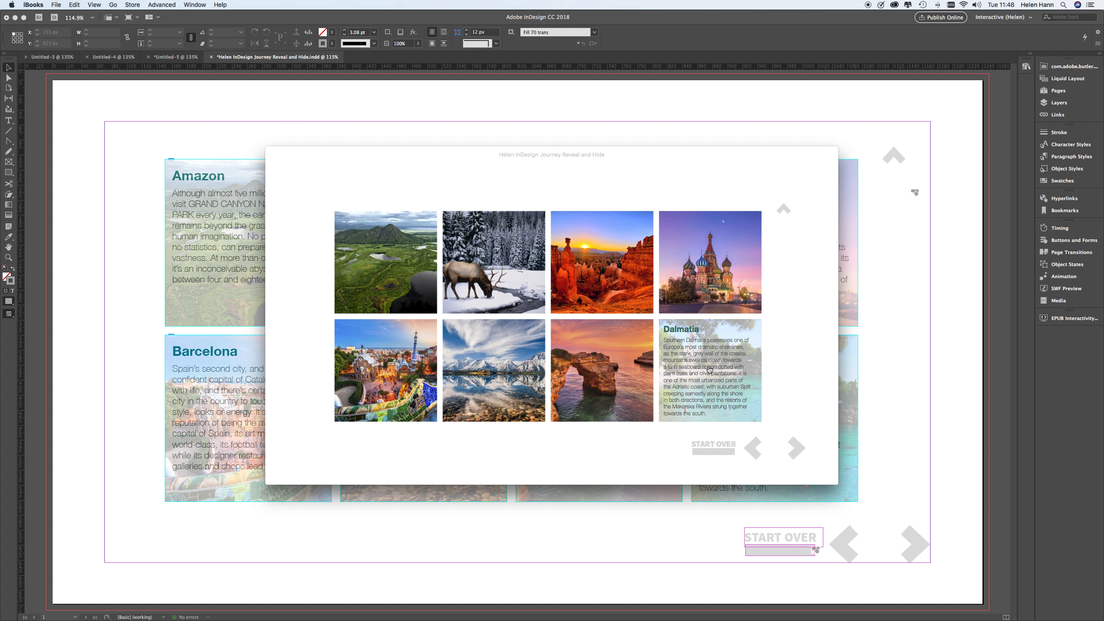
{"action": "left_click", "coordinate": [710, 370]}
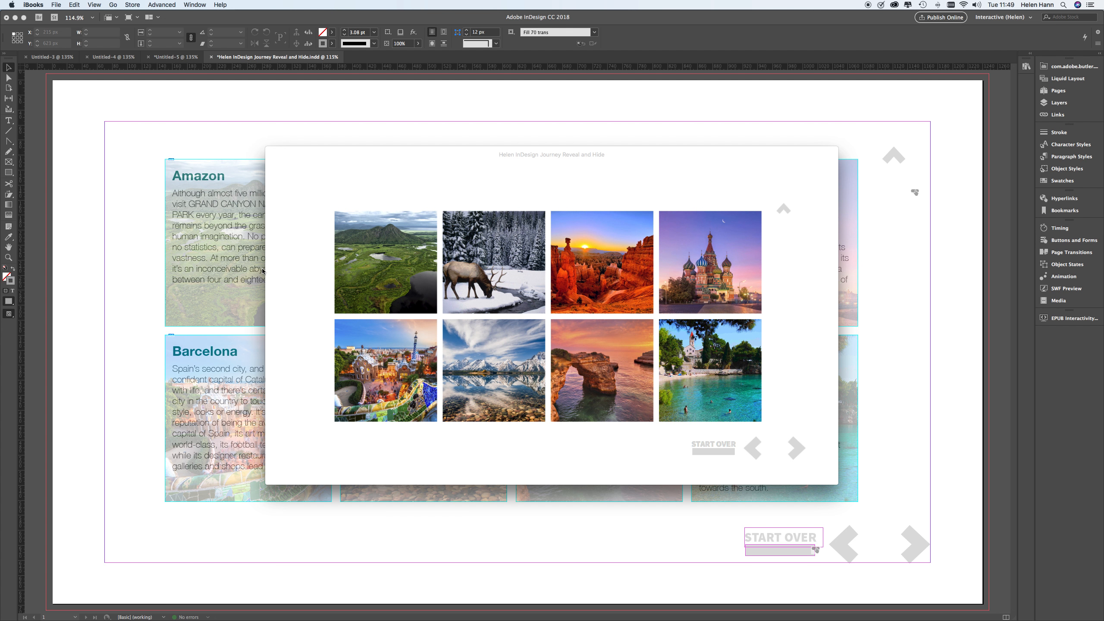
{"action": "left_click", "coordinate": [135, 229]}
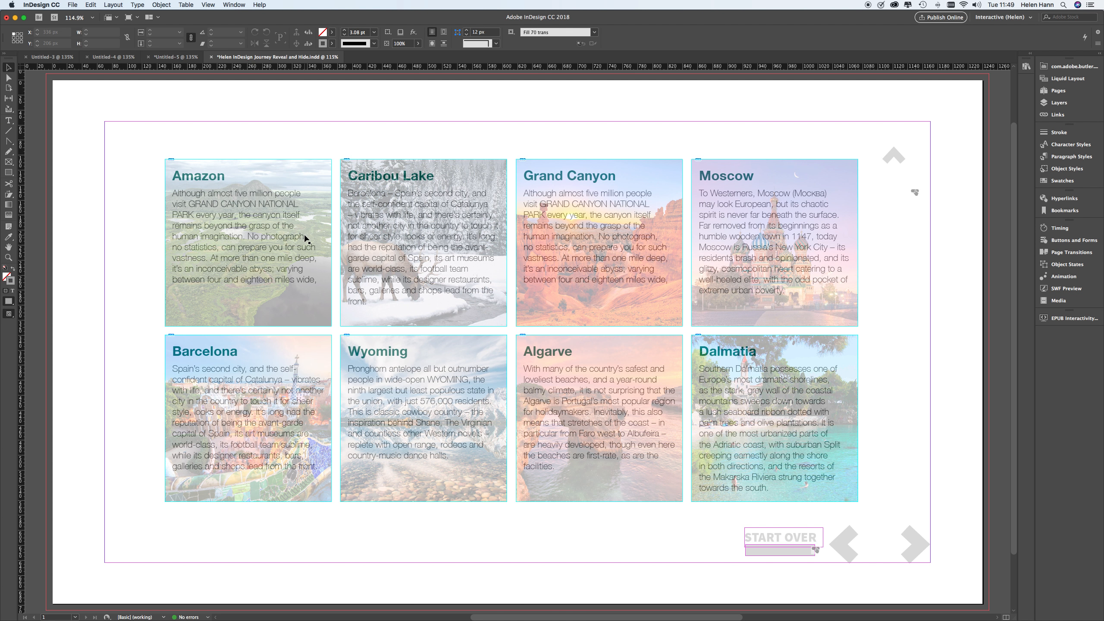
Step: Temporarily hide the text frames layer to examine the images underneath, and show the layer again
{"action": "left_click", "coordinate": [1059, 103]}
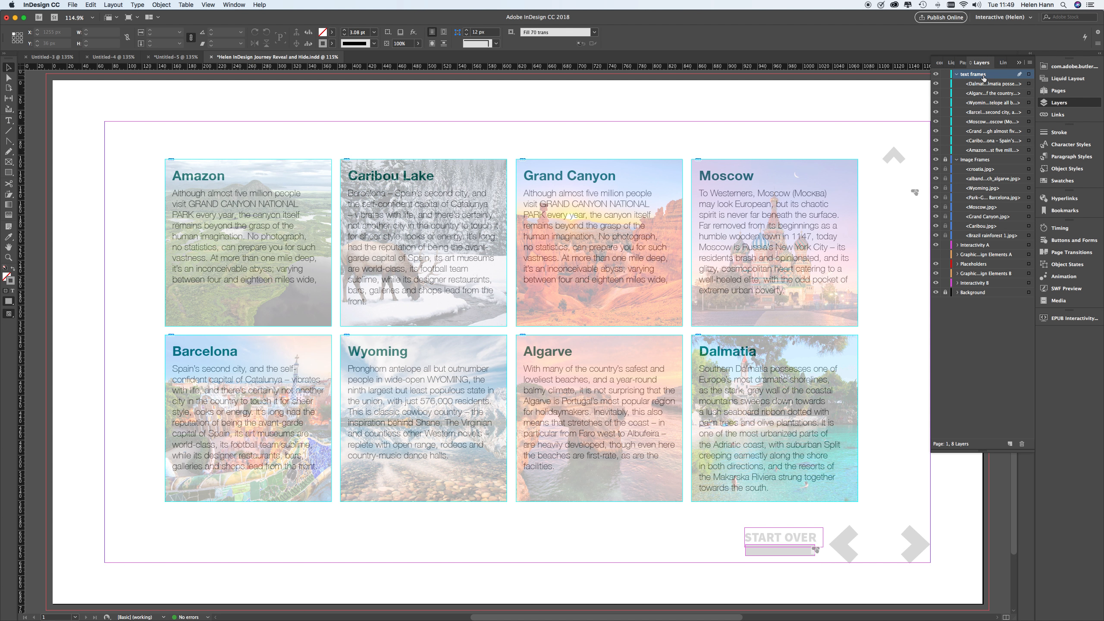
{"action": "left_click", "coordinate": [936, 75]}
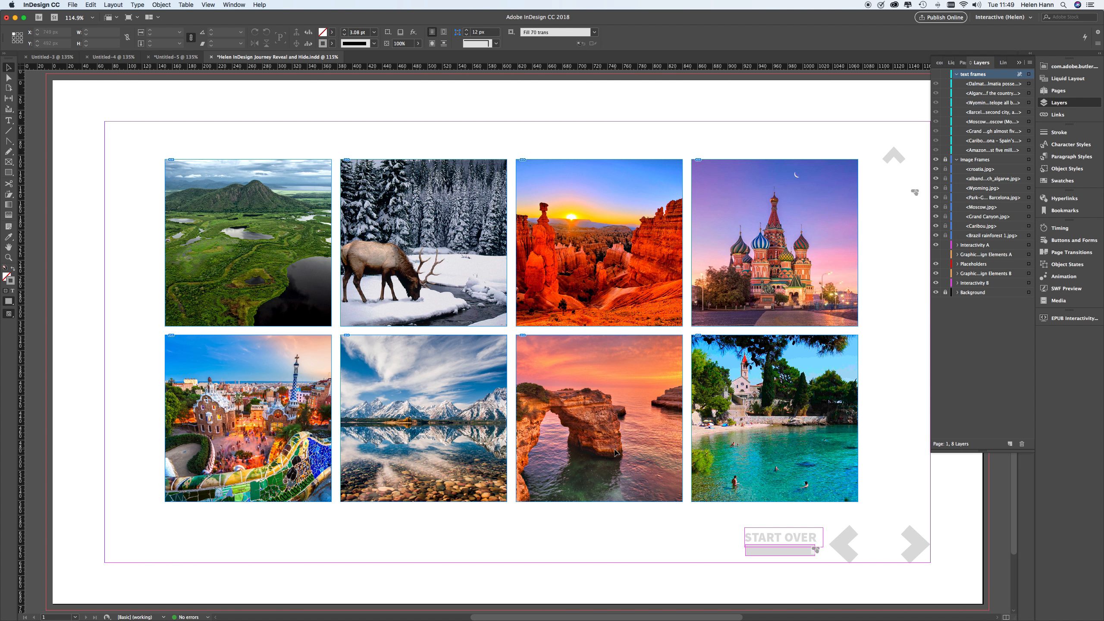
{"action": "left_click", "coordinate": [936, 74]}
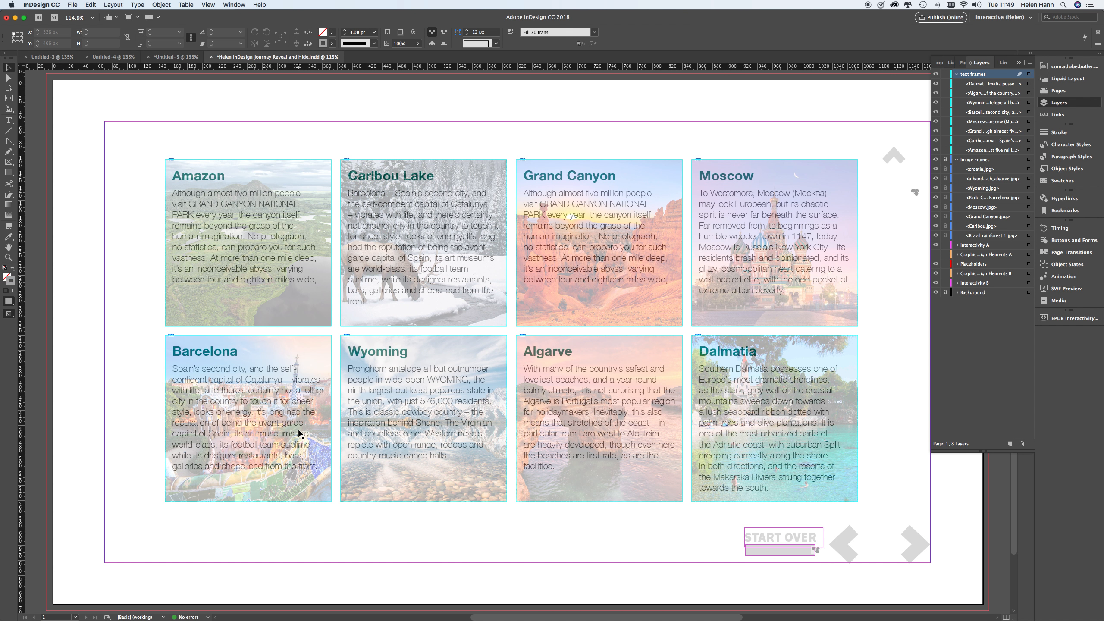
Step: Draw a small empty rectangle about 36 by 34 px in the blank margin beside the Amazon frame, with its stroke set to None
{"action": "left_click", "coordinate": [9, 172]}
{"action": "left_click_drag", "start_coordinate": [113, 239], "coordinate": [144, 270]}
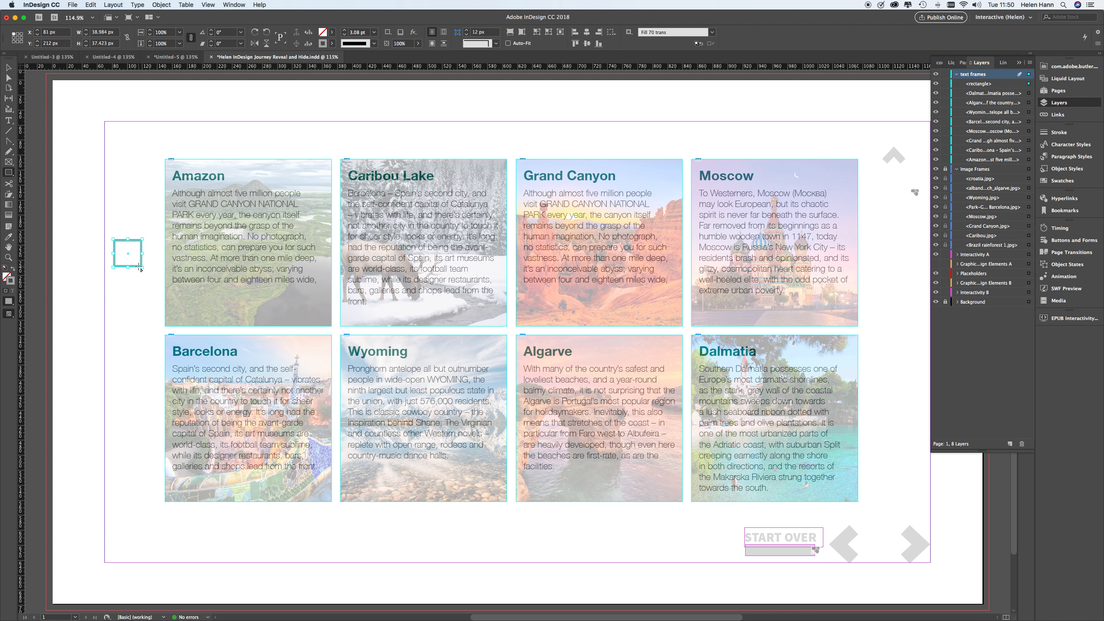
{"action": "left_click", "coordinate": [333, 44]}
{"action": "scroll", "coordinate": [286, 82], "scroll_direction": "up", "scroll_amount": 3}
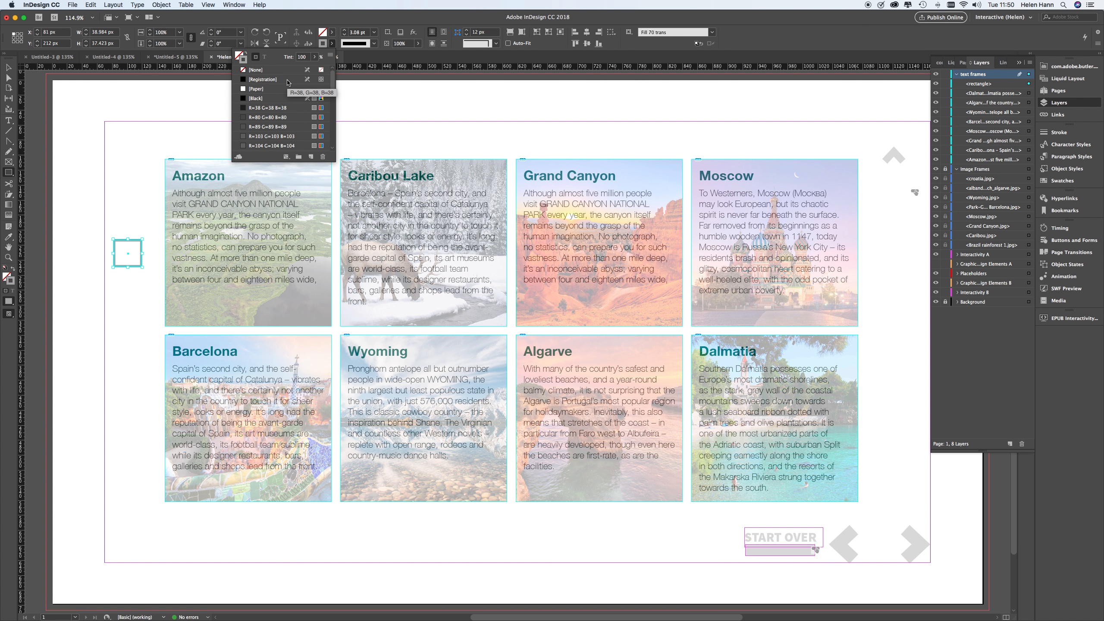
{"action": "left_click", "coordinate": [268, 70]}
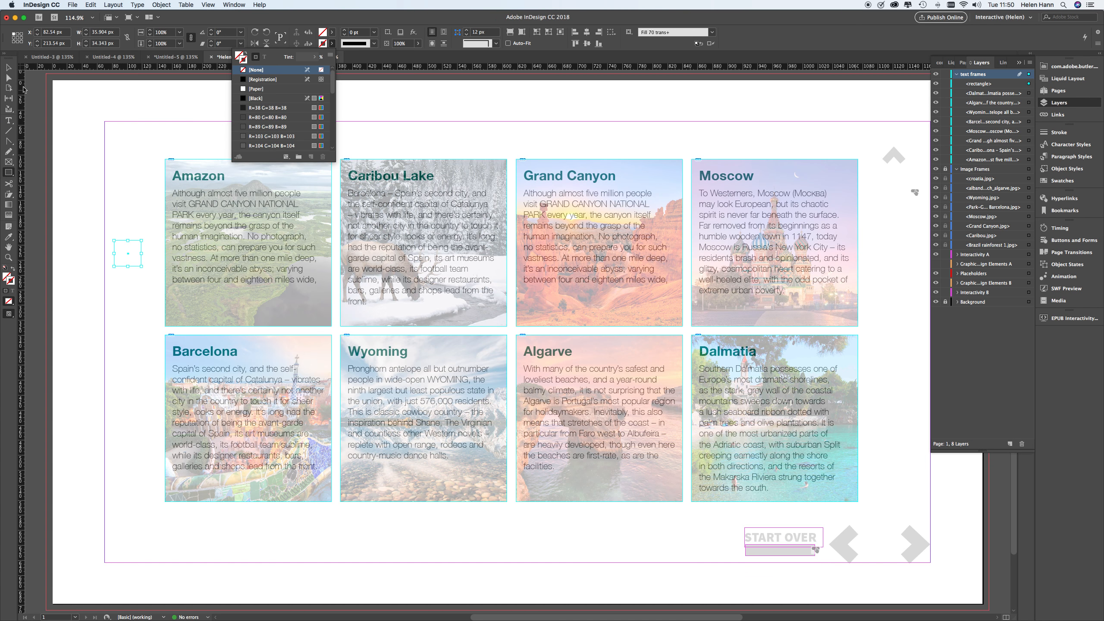
Step: Combine the empty rectangle and all eight destination text frames into one multi-state object, and display its full list of states
{"action": "left_click", "coordinate": [9, 68]}
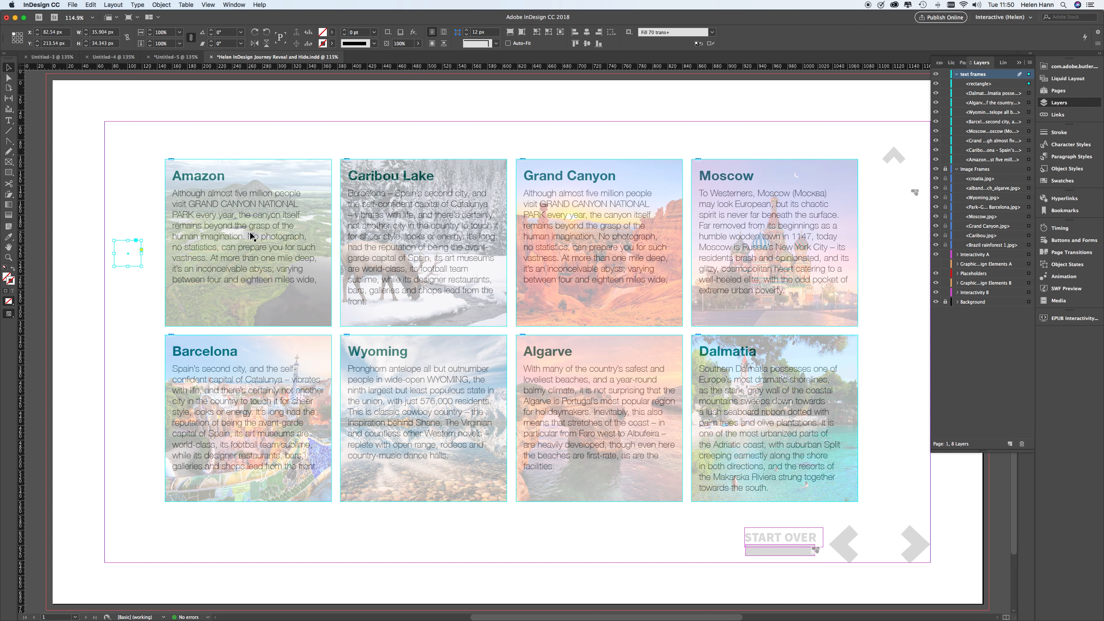
{"action": "left_click", "coordinate": [252, 246], "text": "shift"}
{"action": "left_click", "coordinate": [388, 241], "text": "shift"}
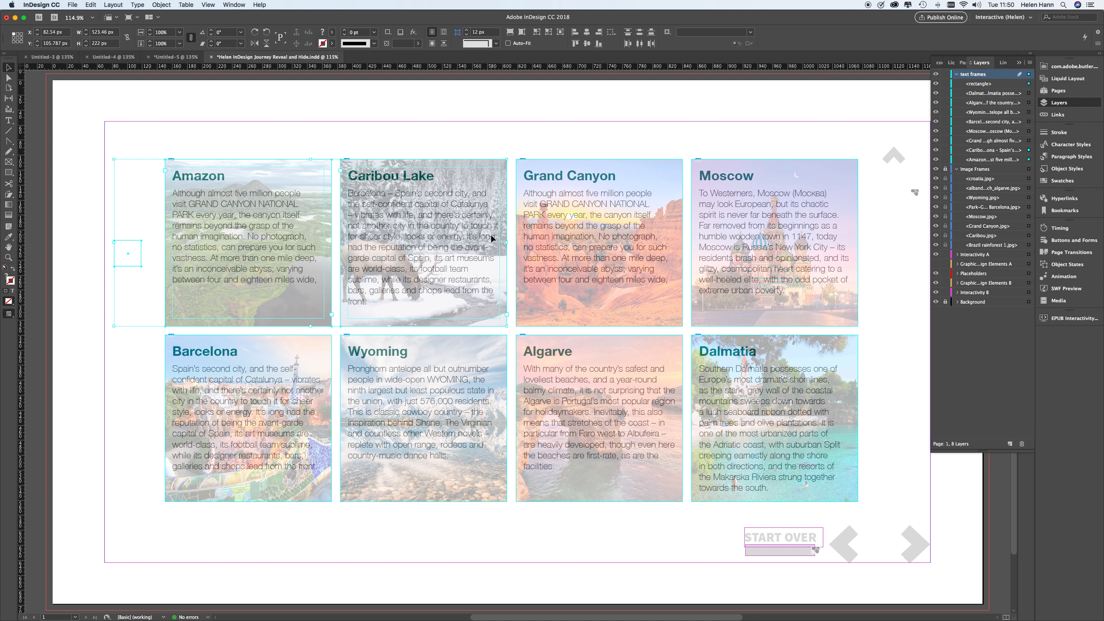
{"action": "left_click", "coordinate": [573, 237], "text": "shift"}
{"action": "left_click", "coordinate": [740, 242], "text": "shift"}
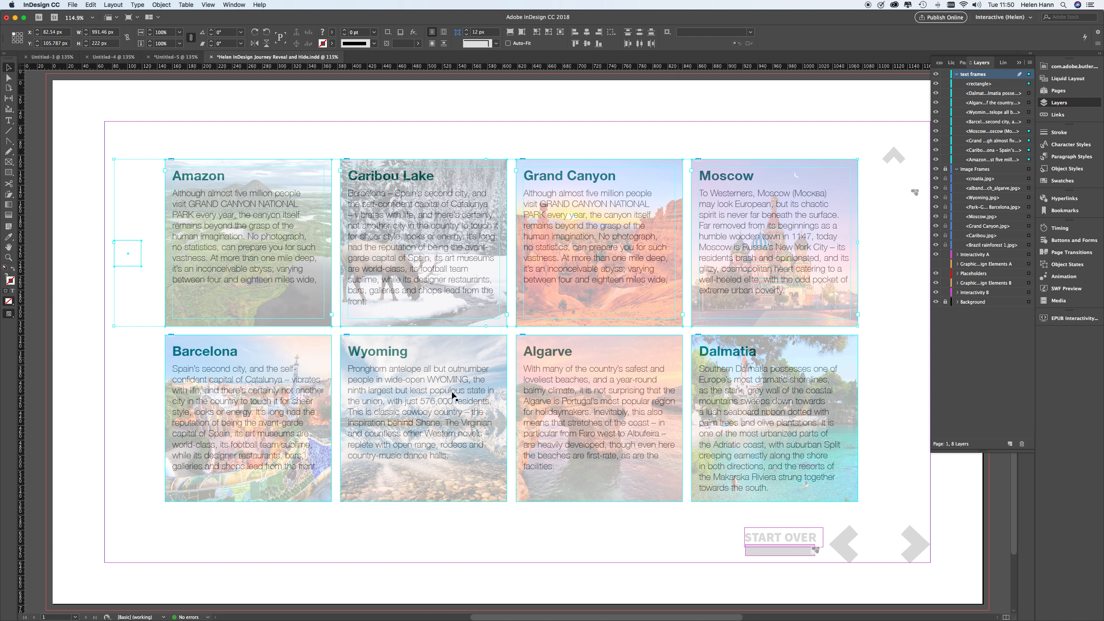
{"action": "left_click", "coordinate": [261, 417], "text": "shift"}
{"action": "left_click", "coordinate": [415, 421], "text": "shift"}
{"action": "left_click", "coordinate": [568, 421], "text": "shift"}
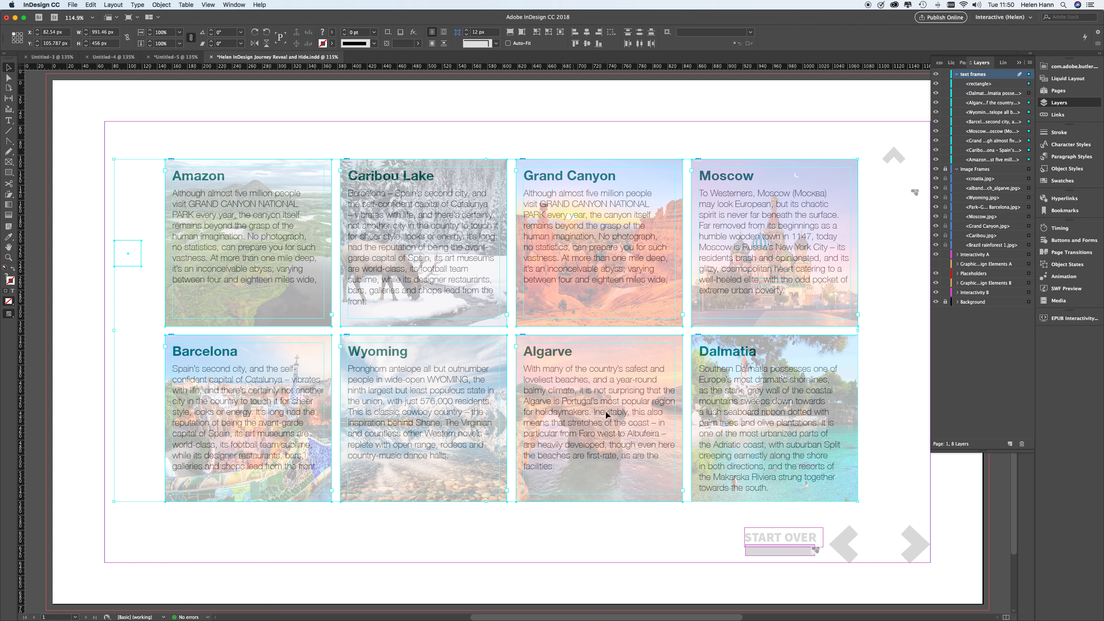
{"action": "left_click", "coordinate": [734, 419], "text": "shift"}
{"action": "left_click", "coordinate": [1066, 264]}
{"action": "left_click", "coordinate": [1029, 224]}
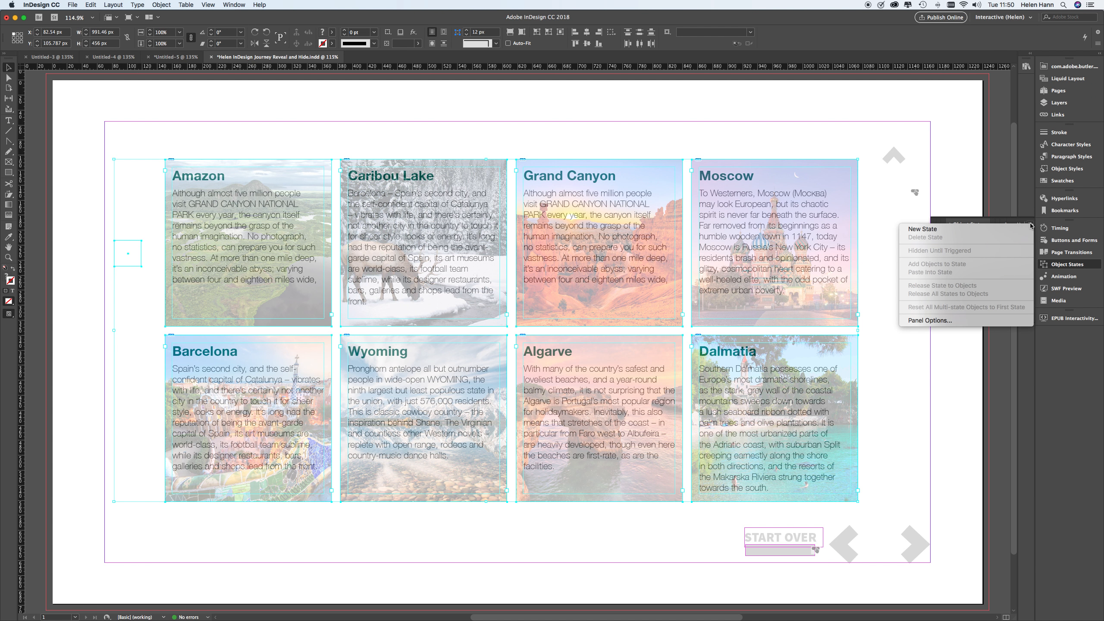
{"action": "left_click", "coordinate": [975, 230]}
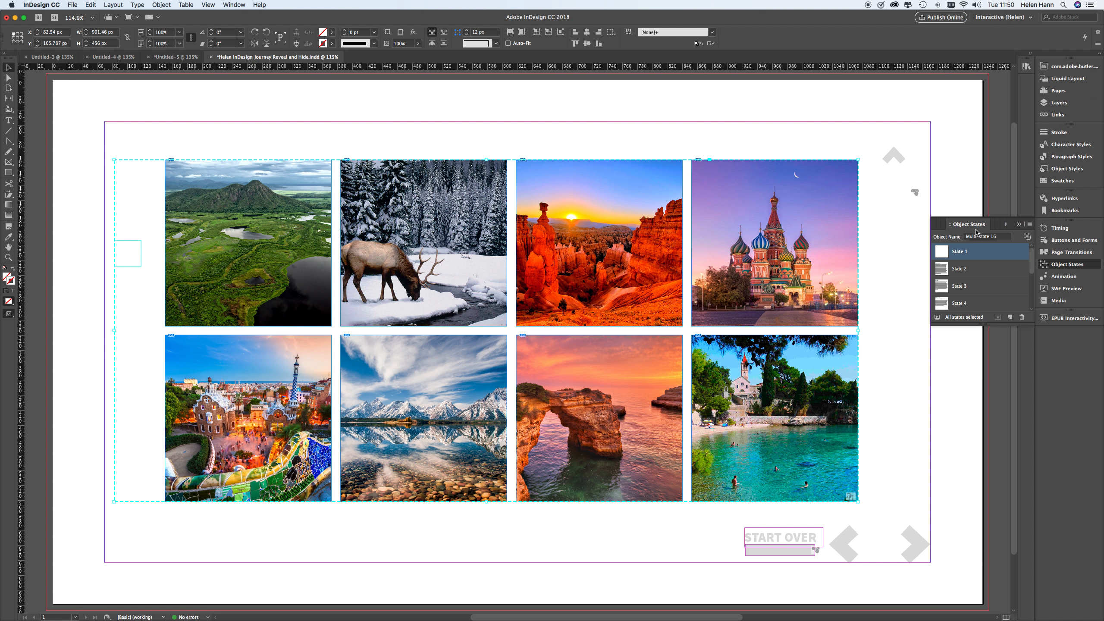
{"action": "left_click_drag", "start_coordinate": [985, 322], "coordinate": [985, 449]}
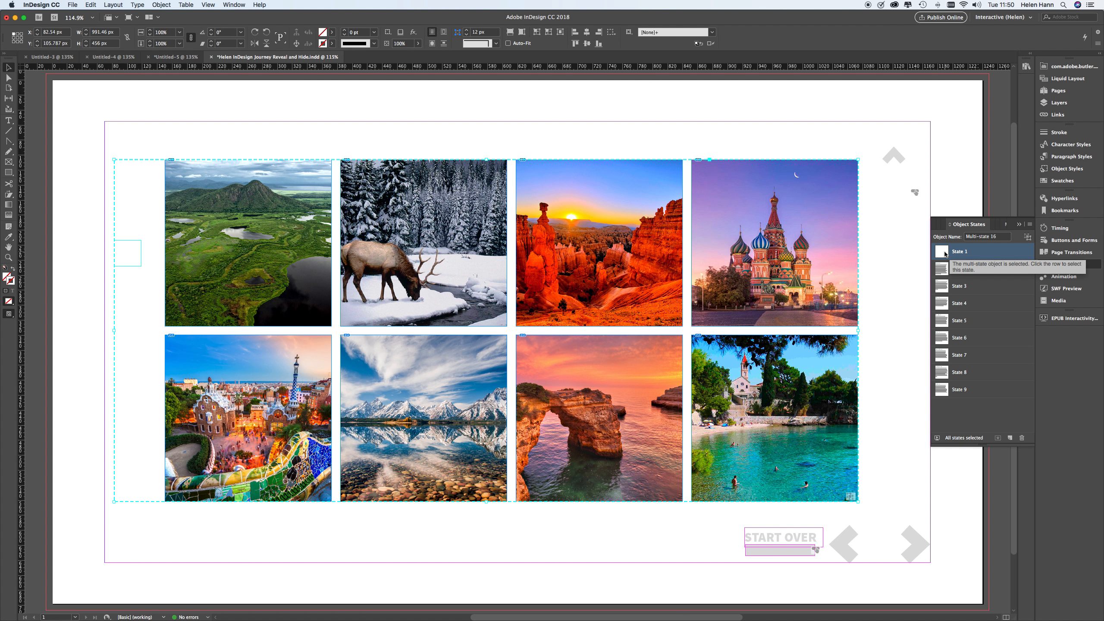
Step: Name the new multi-state object Destinations MSO
{"action": "left_click", "coordinate": [961, 255]}
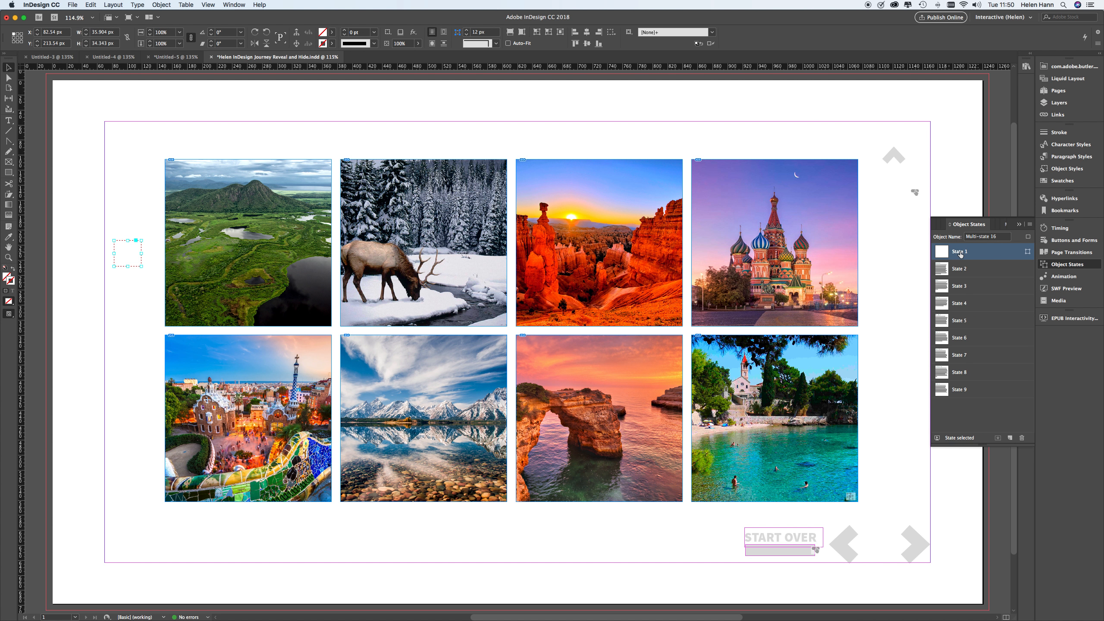
{"action": "left_click", "coordinate": [998, 237]}
{"action": "left_click_drag", "start_coordinate": [998, 237], "coordinate": [946, 237]}
{"action": "type", "text": "Destinations MSO"}
{"action": "left_click", "coordinate": [961, 254]}
Step: Reselect the Destinations MSO object and compare its blank State 1 with State 2
{"action": "left_click", "coordinate": [122, 244]}
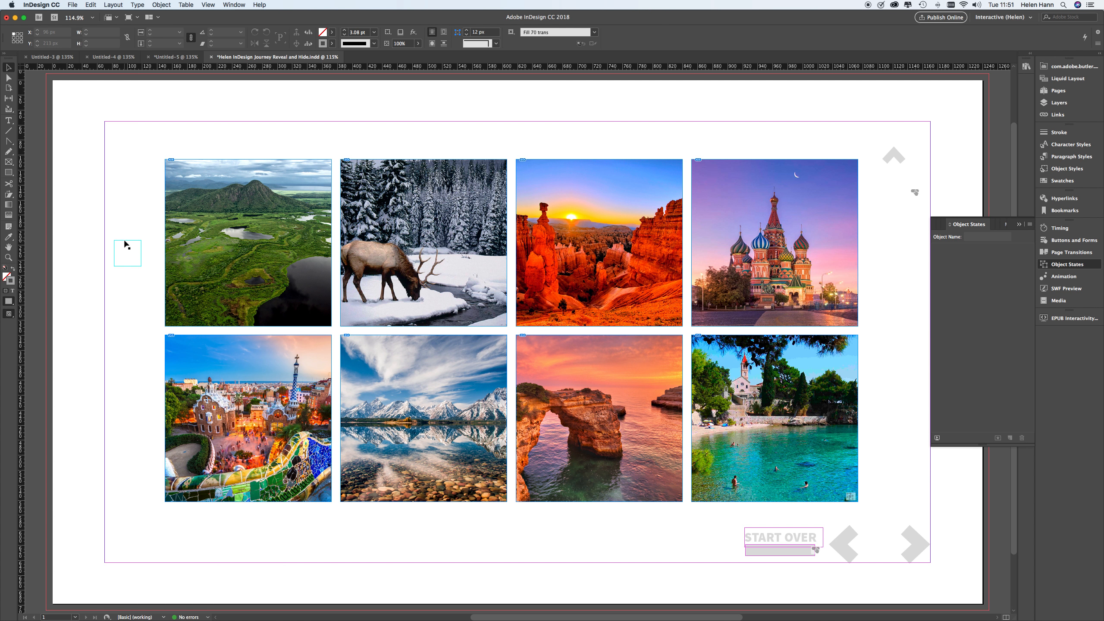
{"action": "left_click", "coordinate": [123, 240]}
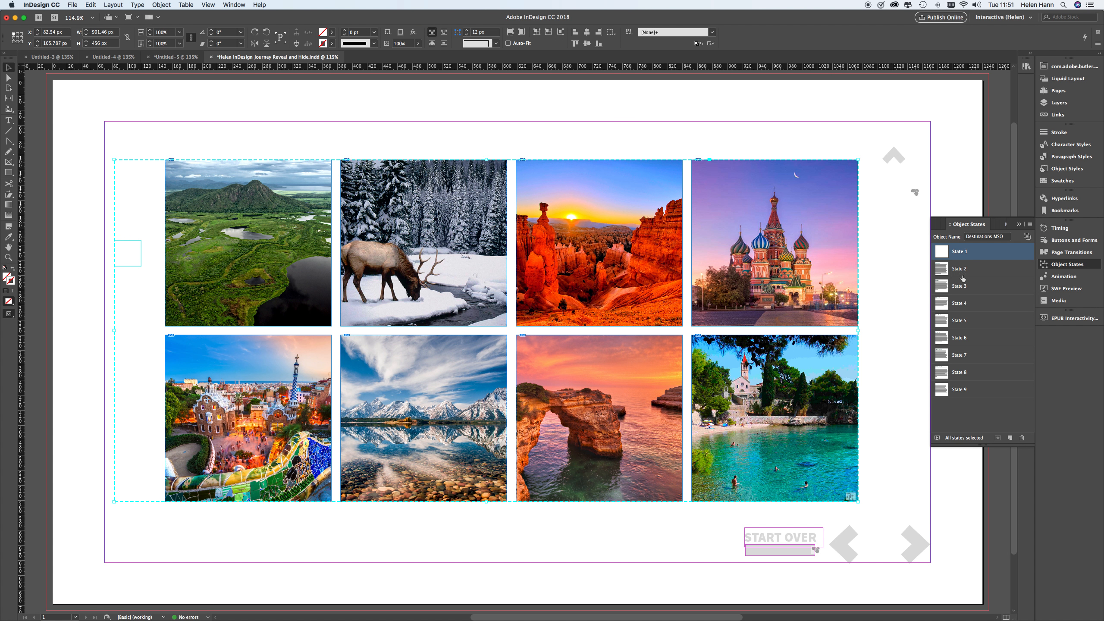
{"action": "left_click", "coordinate": [960, 252]}
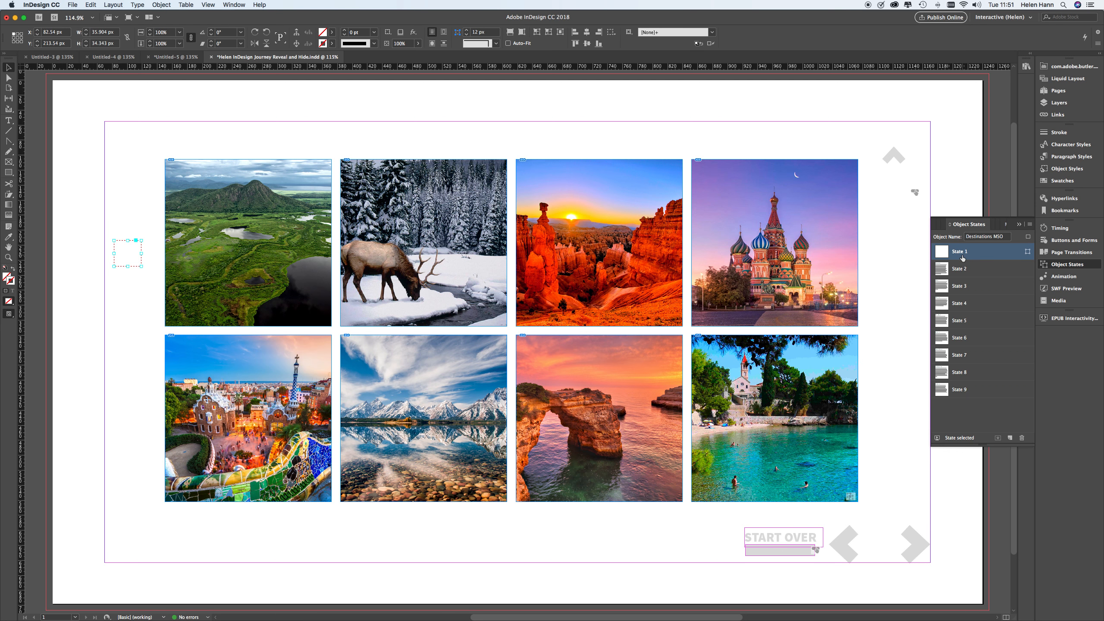
{"action": "left_click", "coordinate": [959, 269]}
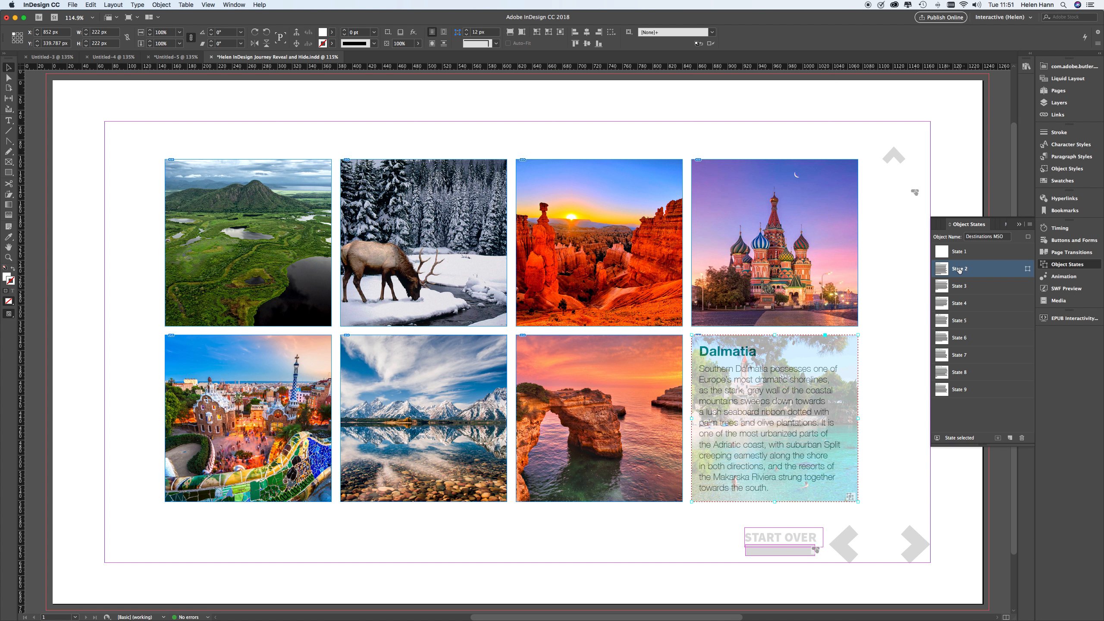
{"action": "left_click", "coordinate": [961, 253]}
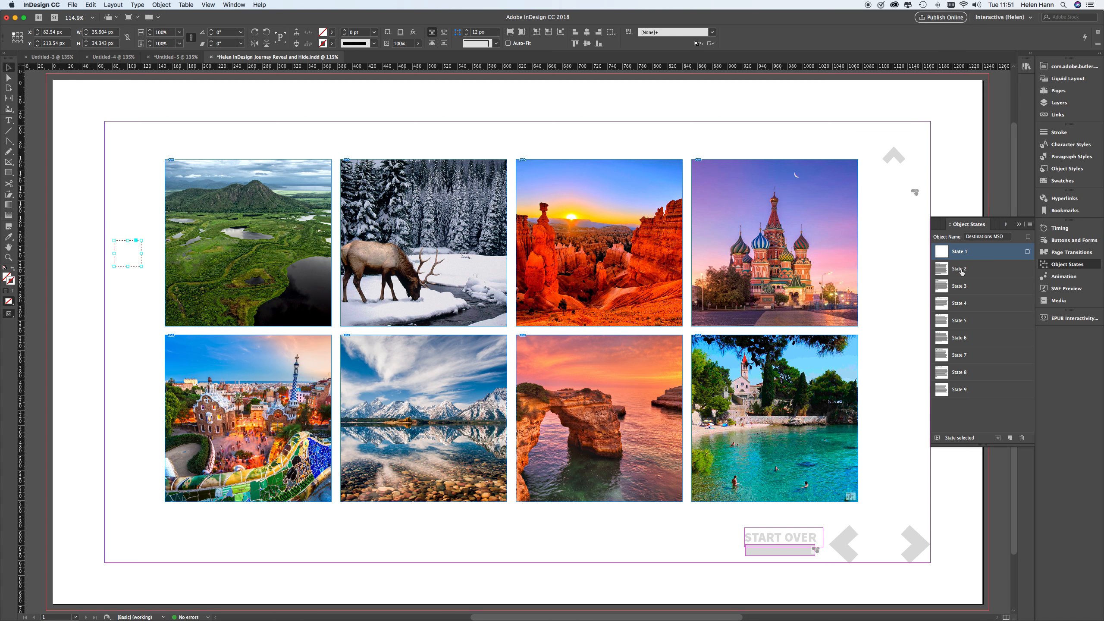
Step: Rename the Dalmatia state to 8, the Algarve state to 7 and the Wyoming state to 6
{"action": "left_click", "coordinate": [961, 270]}
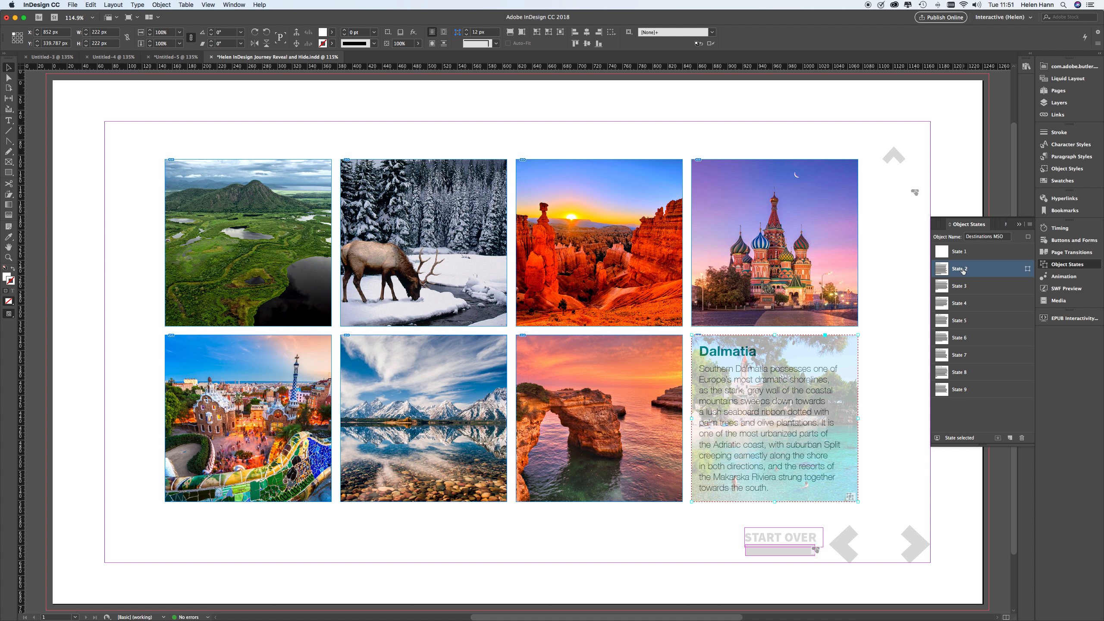
{"action": "double_click", "coordinate": [962, 270]}
{"action": "type", "text": "8"}
{"action": "left_click", "coordinate": [961, 289]}
{"action": "double_click", "coordinate": [961, 289]}
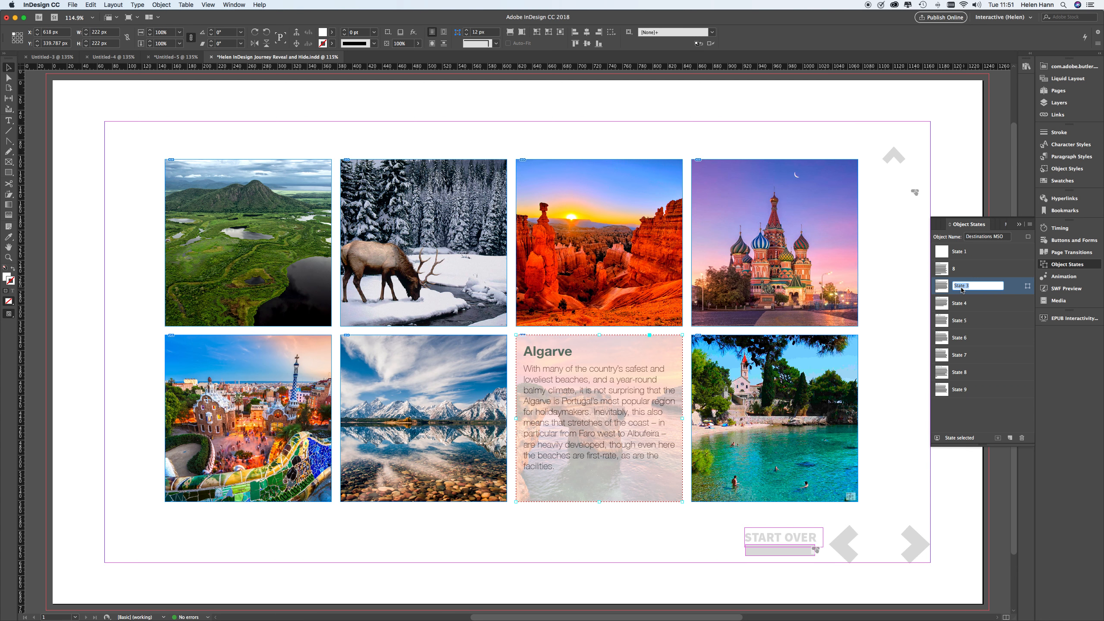
{"action": "type", "text": "7"}
{"action": "left_click", "coordinate": [959, 304]}
{"action": "double_click", "coordinate": [959, 304]}
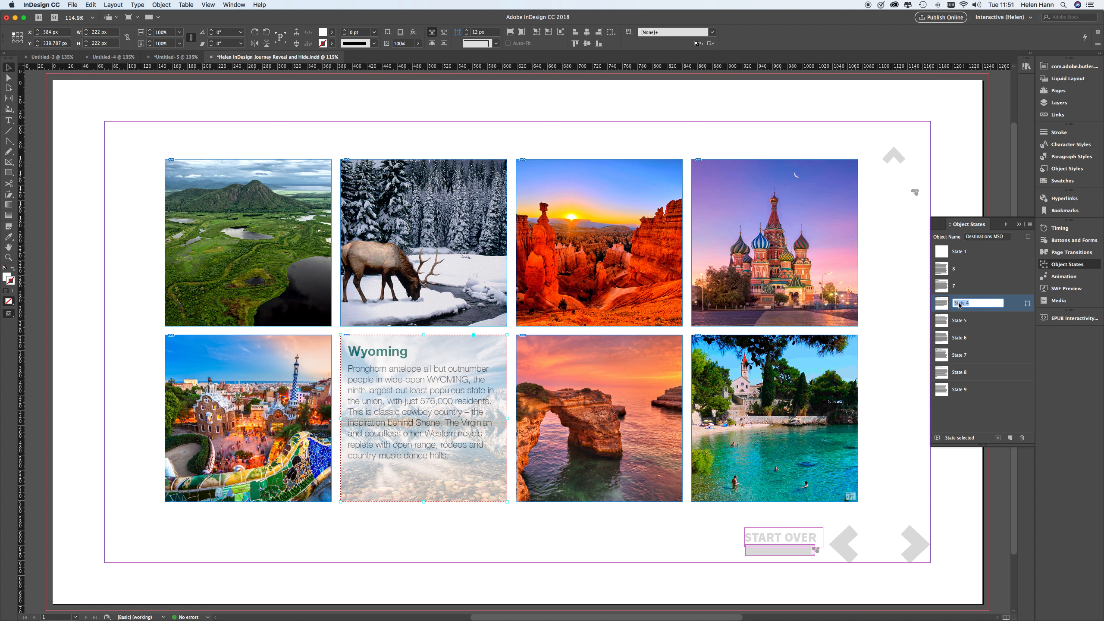
{"action": "type", "text": "6"}
Step: Rename the Barcelona state to 5 and the Moscow state to 4
{"action": "left_click", "coordinate": [959, 321]}
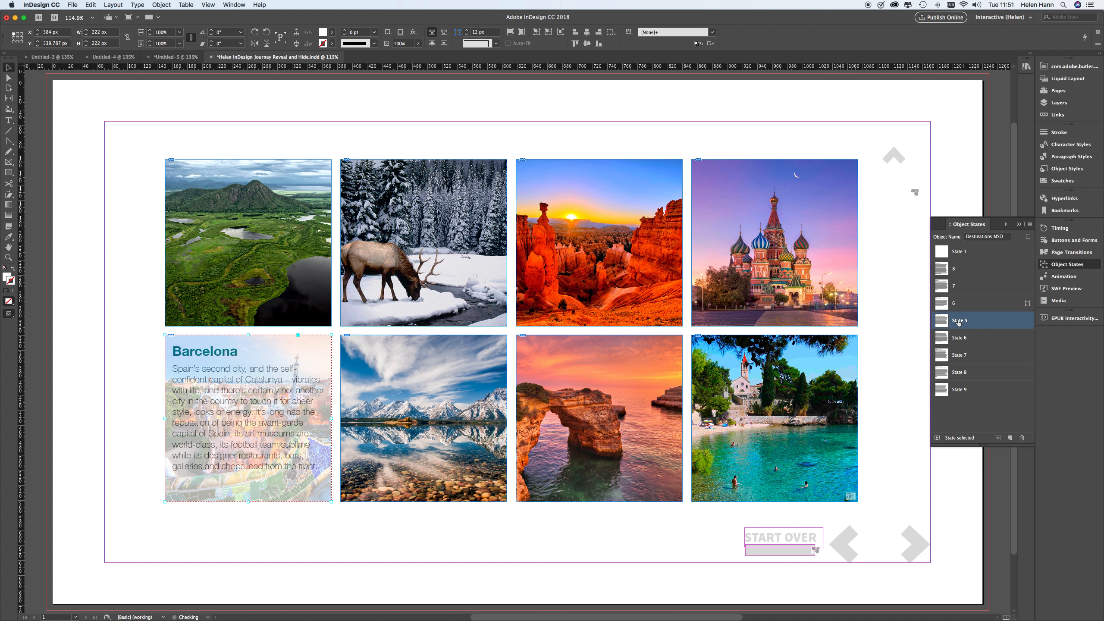
{"action": "double_click", "coordinate": [959, 321]}
{"action": "type", "text": "5"}
{"action": "left_click", "coordinate": [959, 339]}
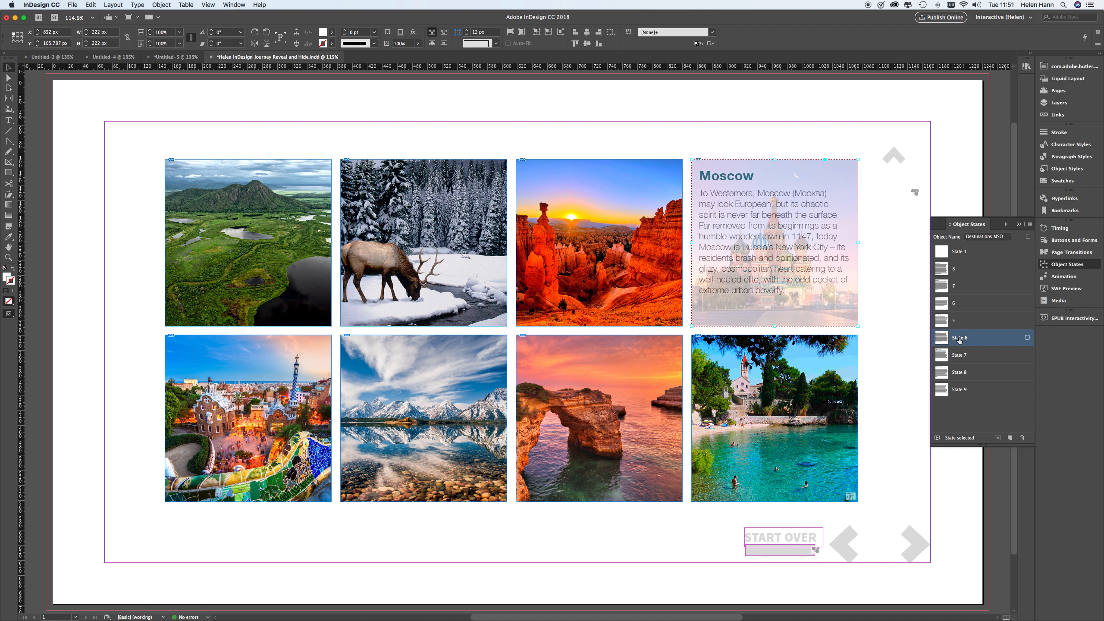
{"action": "double_click", "coordinate": [958, 339]}
{"action": "type", "text": "4"}
Step: Rename the Grand Canyon state to 3 and the Caribou Lake state to 2
{"action": "left_click", "coordinate": [958, 355]}
{"action": "double_click", "coordinate": [958, 356]}
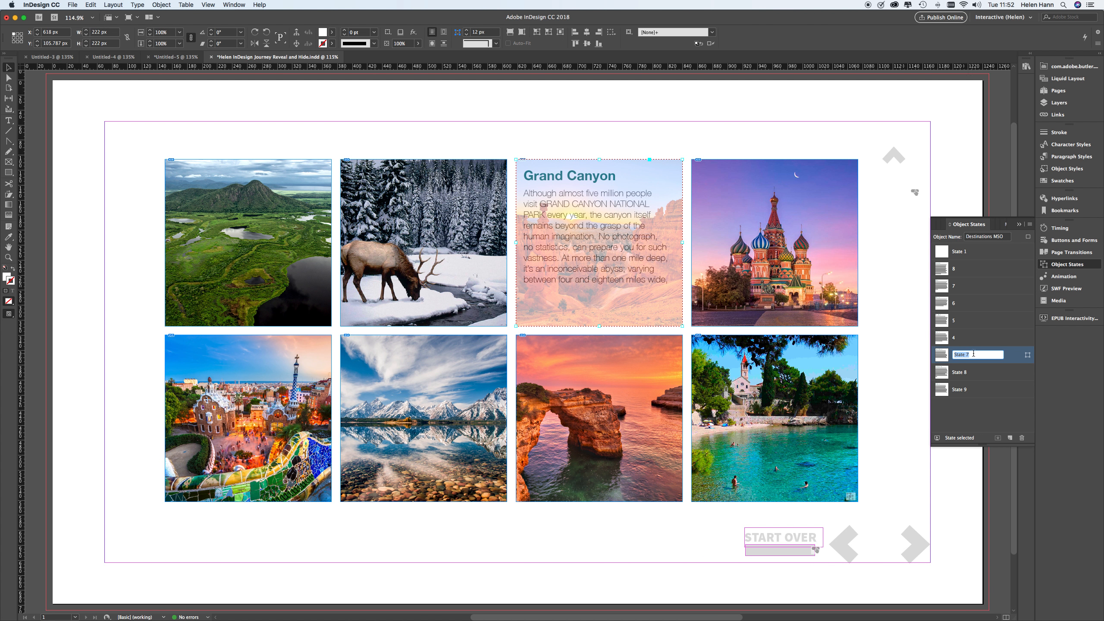
{"action": "type", "text": "3"}
{"action": "left_click", "coordinate": [954, 373]}
{"action": "left_click", "coordinate": [956, 372]}
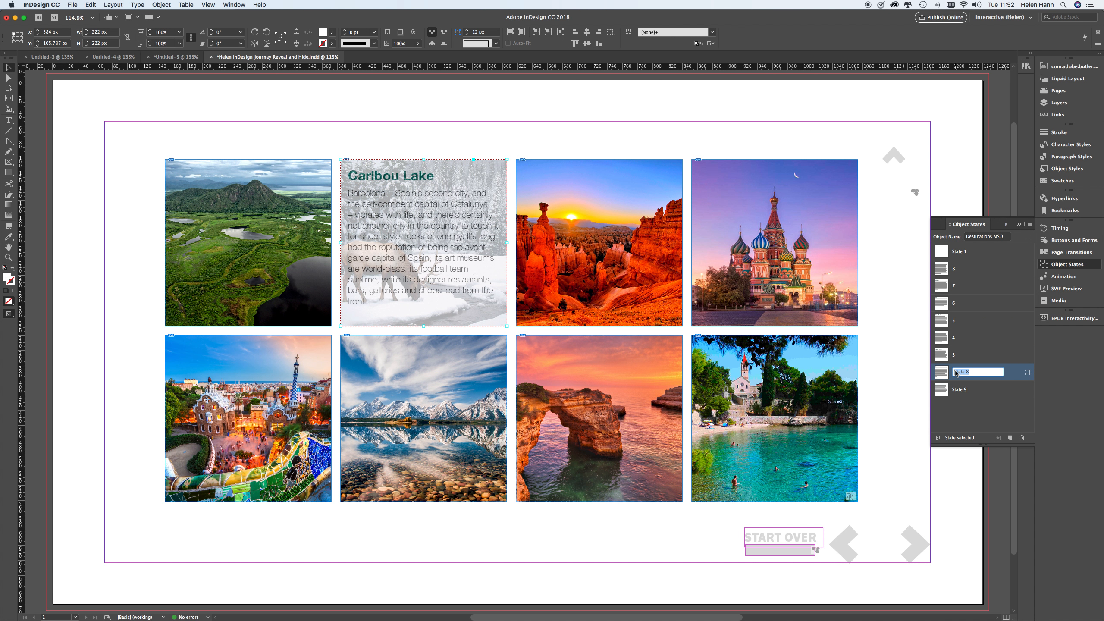
{"action": "type", "text": "2"}
Step: Rename the Amazon state to 1 and the blank State 1 to Hidden in the Destinations MSO object, and deselect it
{"action": "left_click", "coordinate": [958, 390]}
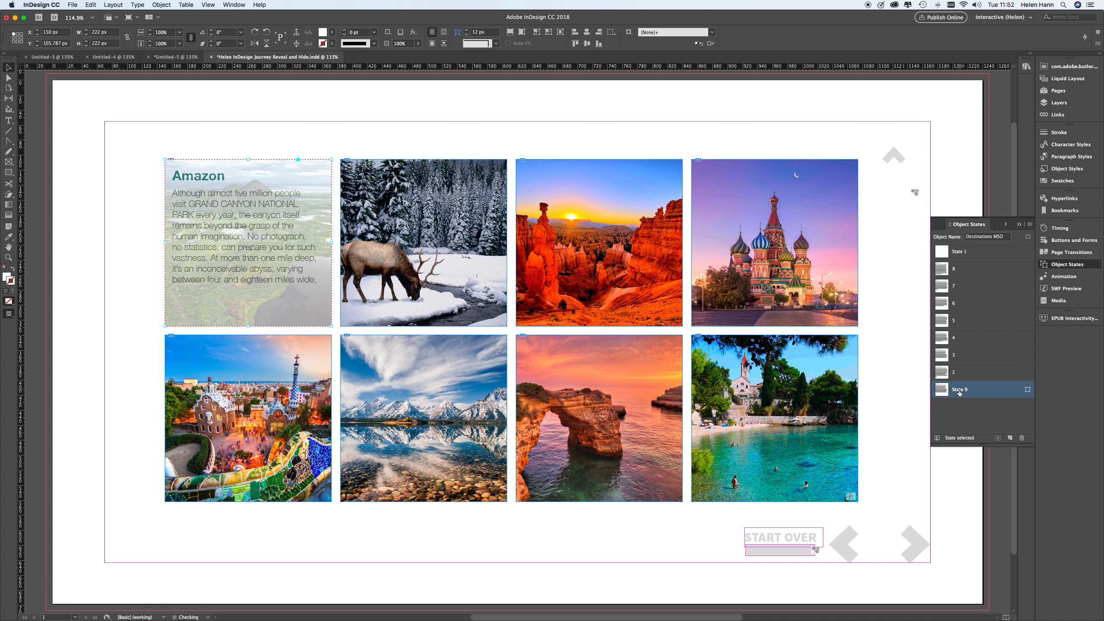
{"action": "left_click", "coordinate": [958, 390]}
{"action": "type", "text": "1"}
{"action": "left_click", "coordinate": [962, 256]}
{"action": "left_click", "coordinate": [962, 256]}
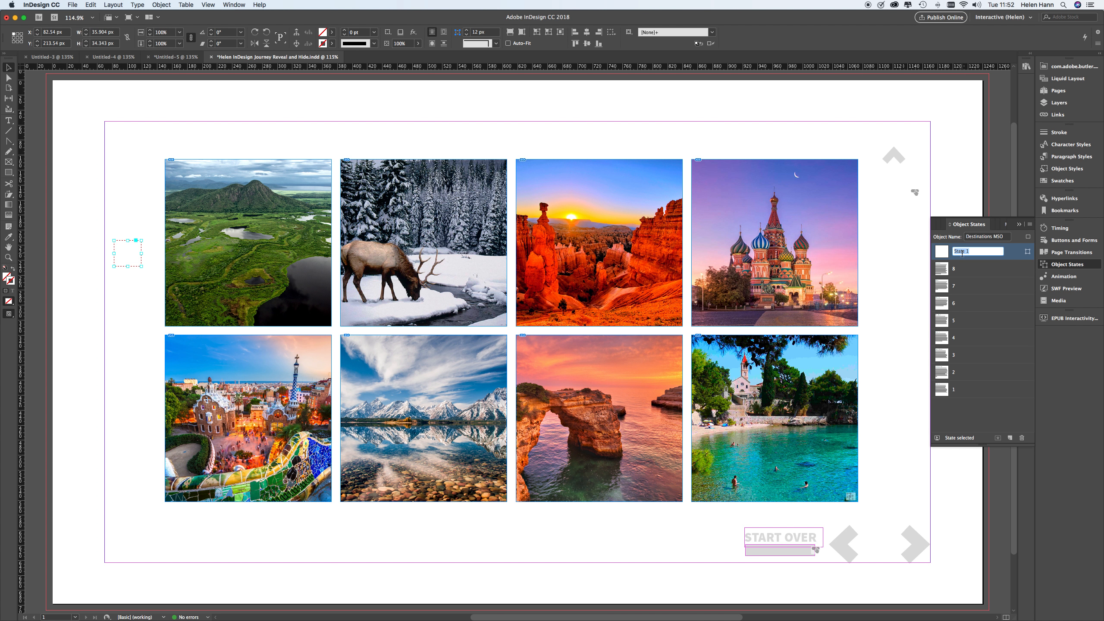
{"action": "type", "text": "Hidden"}
{"action": "key", "text": "Return"}
{"action": "left_click", "coordinate": [894, 383]}
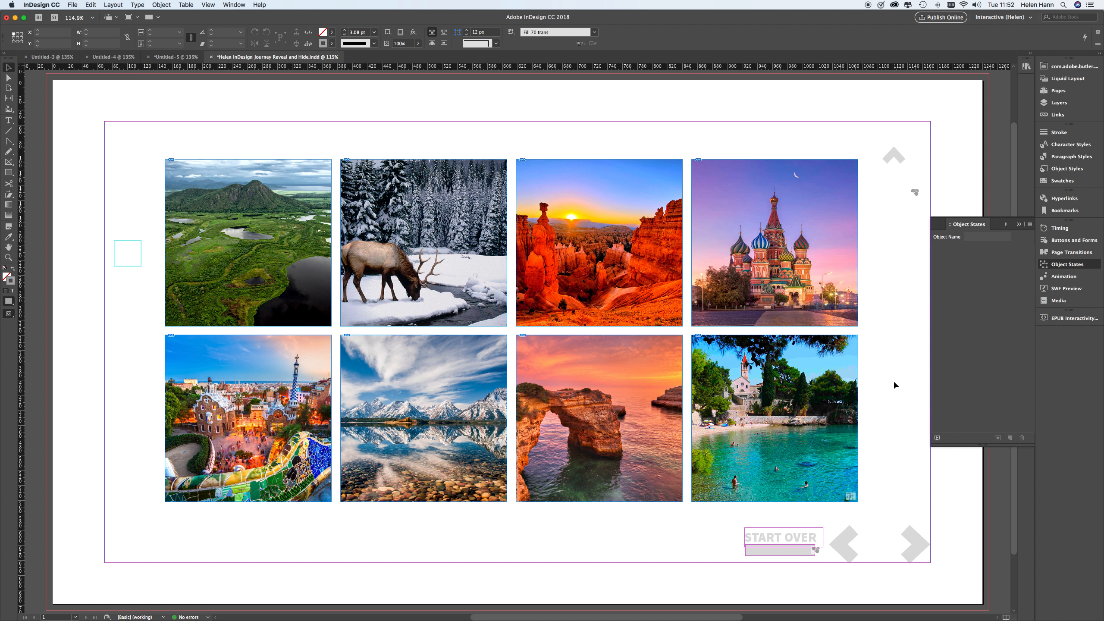
Step: Unlock the Image Frames layer so its destination pictures can be selected
{"action": "left_click", "coordinate": [1058, 103]}
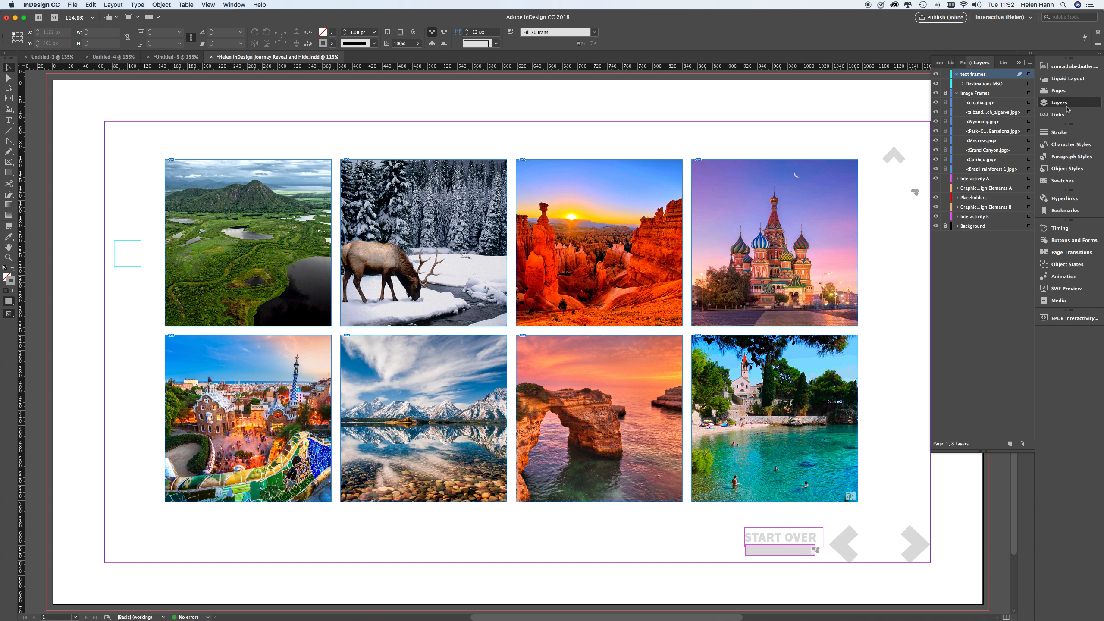
{"action": "left_click", "coordinate": [975, 103]}
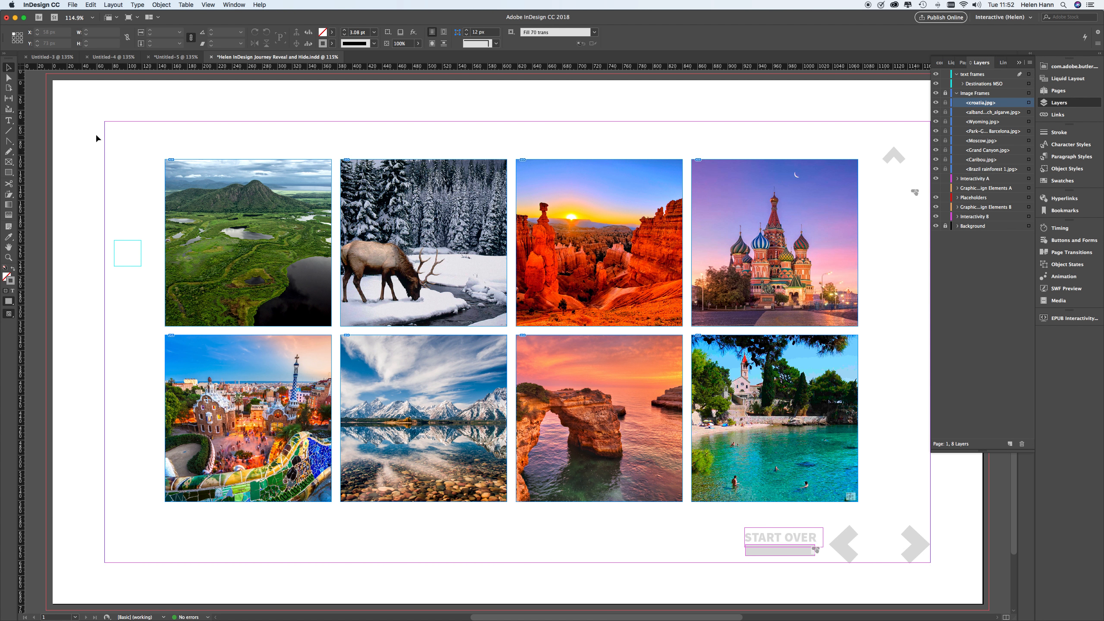
{"action": "left_click", "coordinate": [945, 94]}
{"action": "left_click", "coordinate": [980, 104]}
{"action": "left_click", "coordinate": [989, 169]}
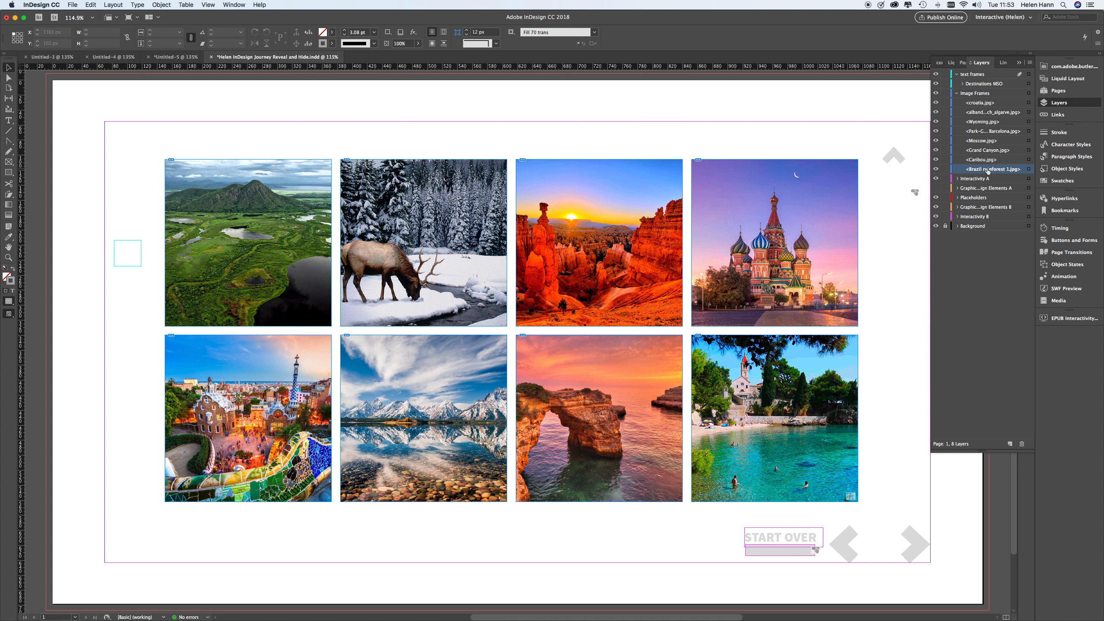
Step: Make the Brazil rainforest image a button with a Go To State action targeting state 1 of Destinations MSO
{"action": "left_click", "coordinate": [1028, 169]}
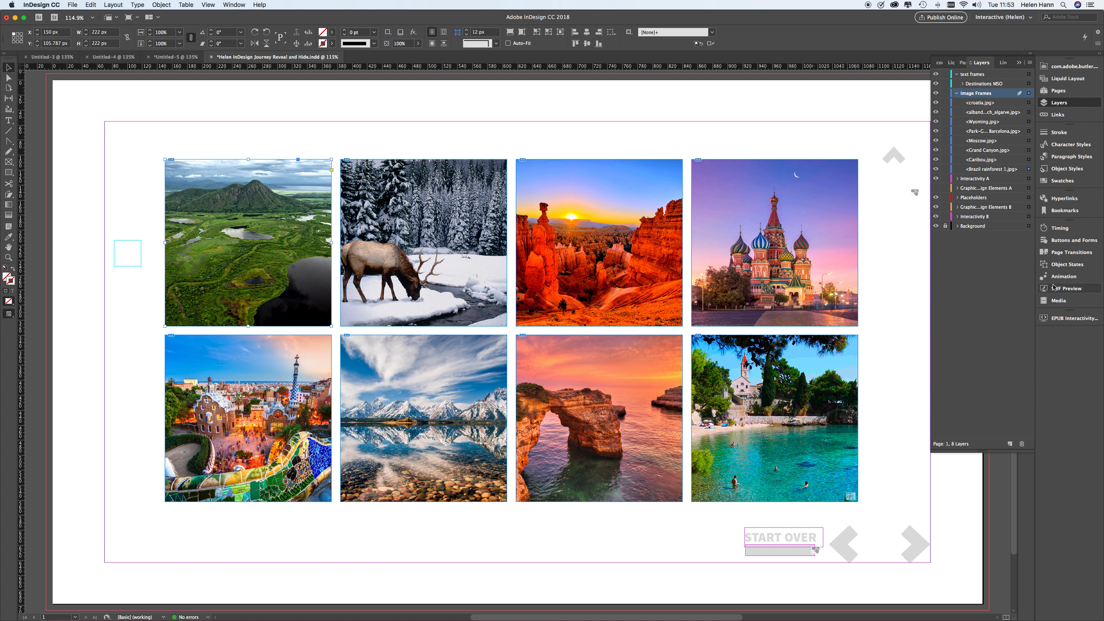
{"action": "left_click", "coordinate": [1065, 246]}
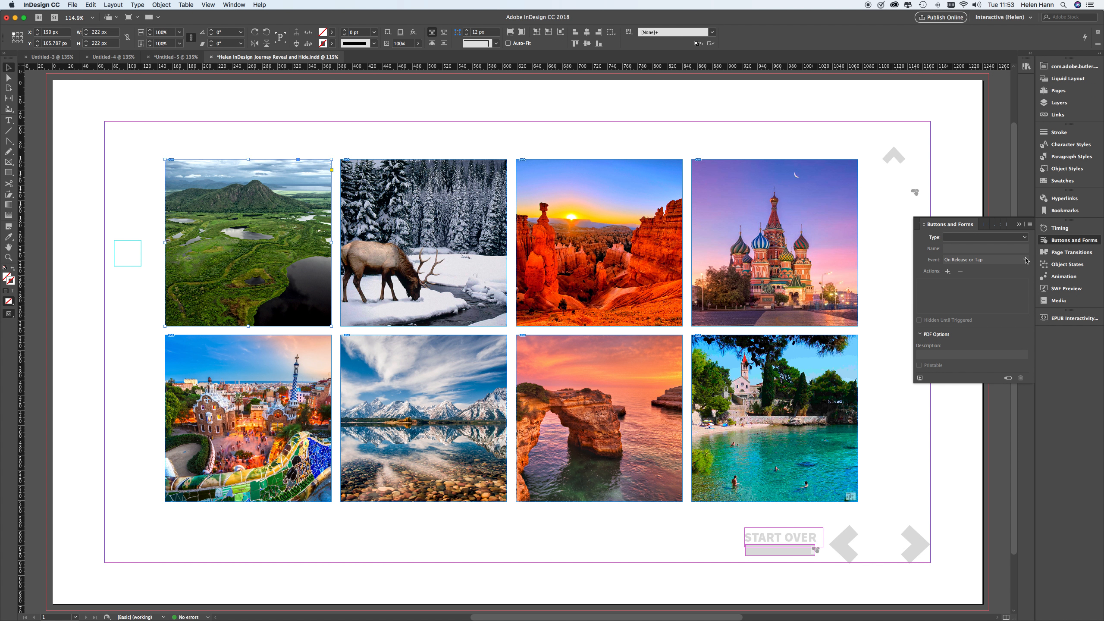
{"action": "left_click", "coordinate": [947, 271]}
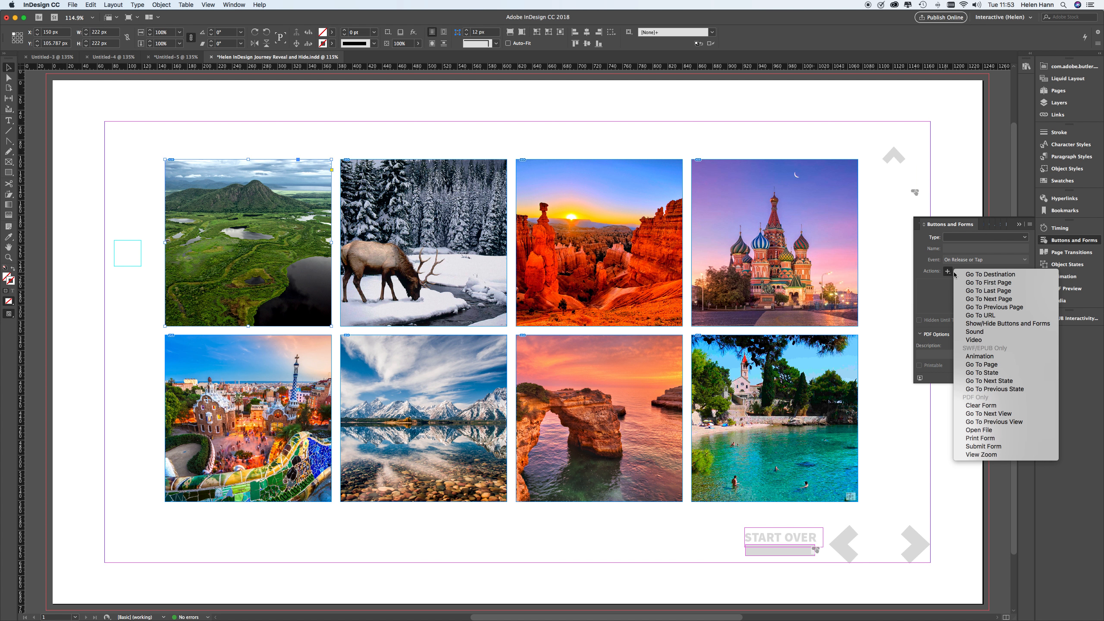
{"action": "left_click", "coordinate": [1020, 373]}
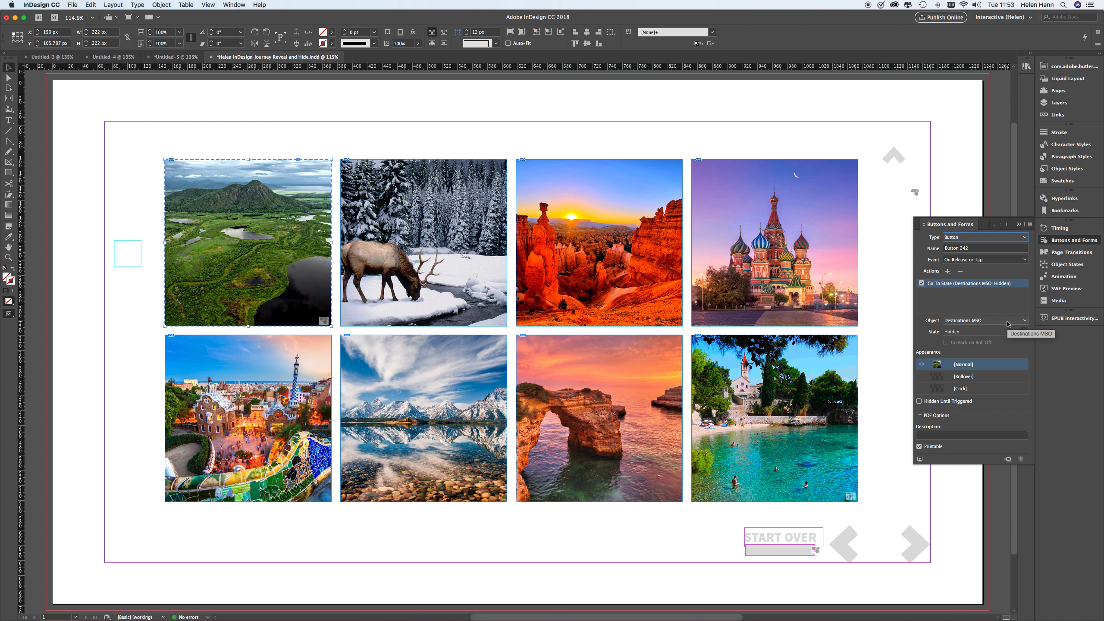
{"action": "left_click", "coordinate": [1025, 332]}
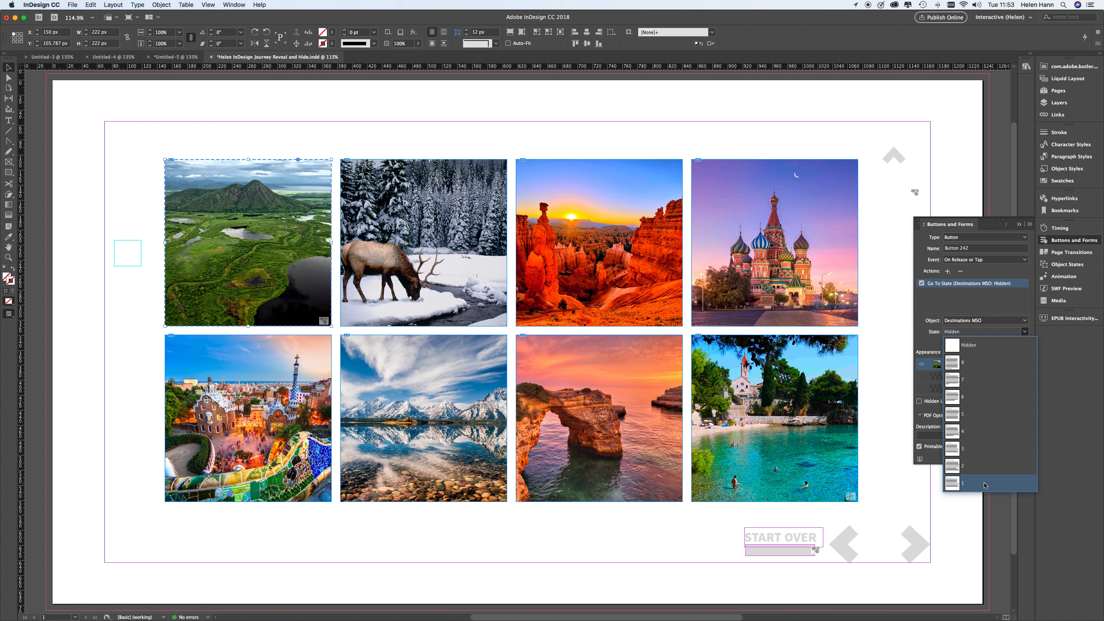
{"action": "left_click", "coordinate": [985, 485]}
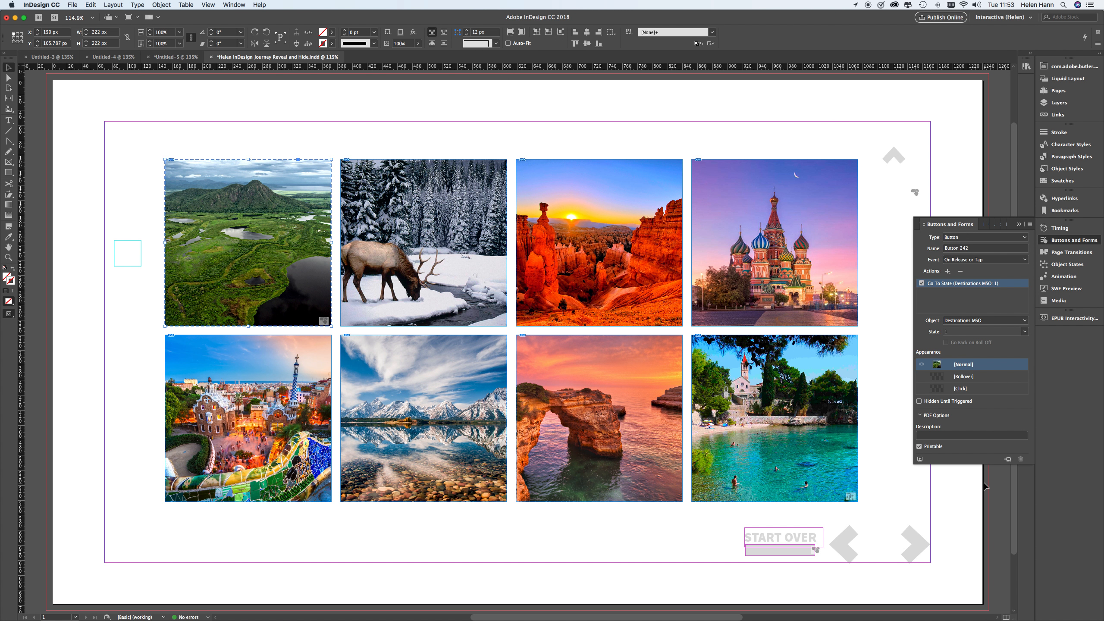
Step: Give the Caribou Lake image a Go To State button action targeting state 2 of Destinations MSO
{"action": "left_click", "coordinate": [495, 278]}
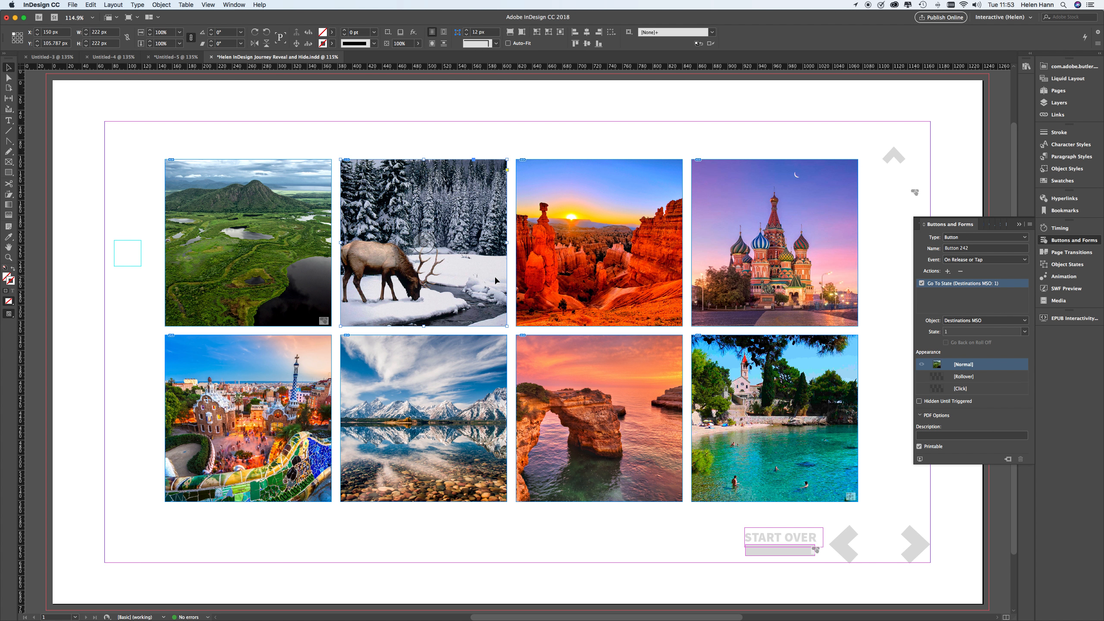
{"action": "left_click", "coordinate": [947, 271]}
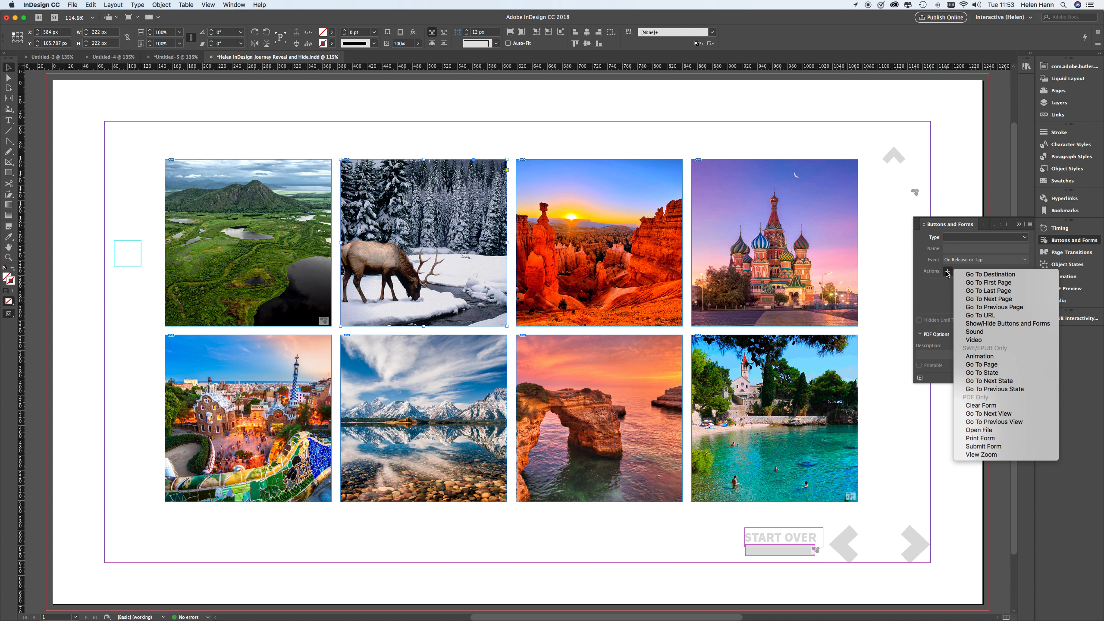
{"action": "left_click", "coordinate": [977, 375]}
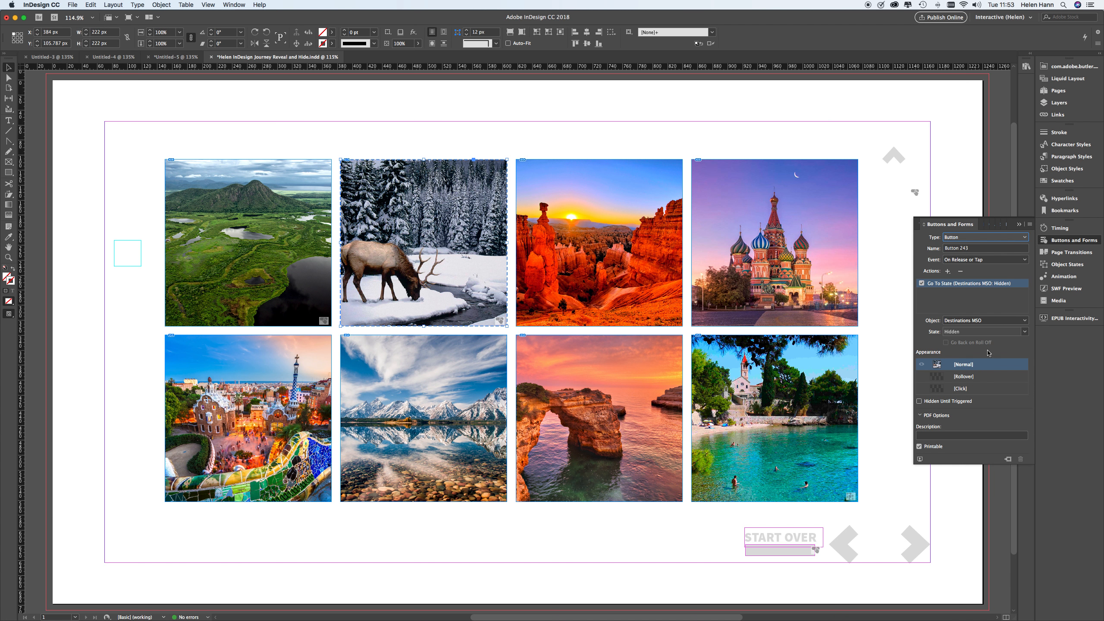
{"action": "left_click", "coordinate": [1025, 331]}
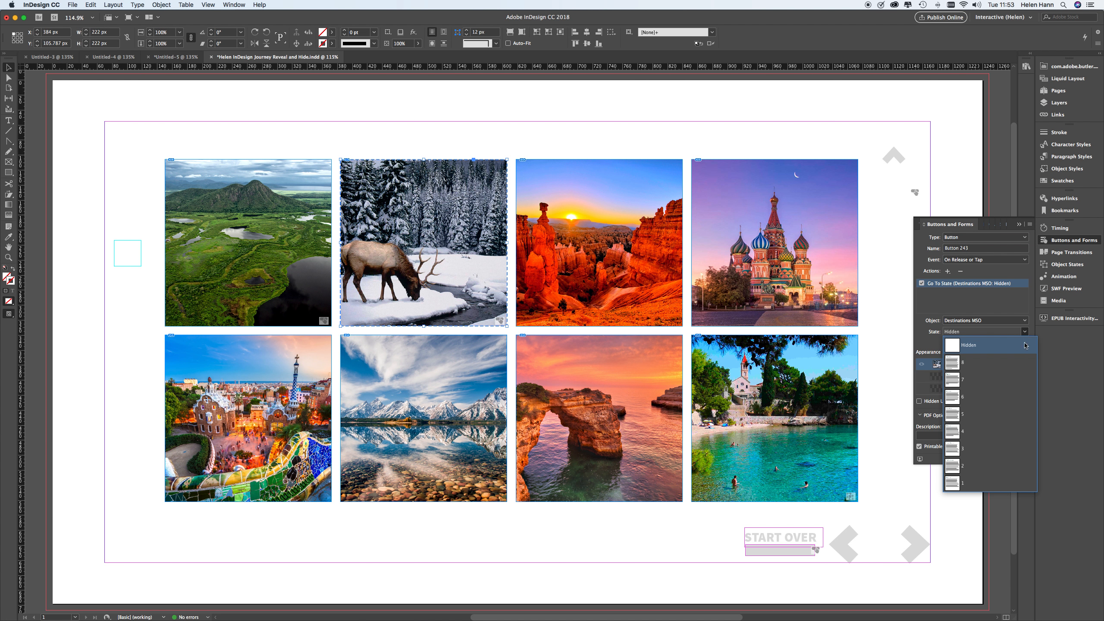
{"action": "left_click", "coordinate": [1012, 466]}
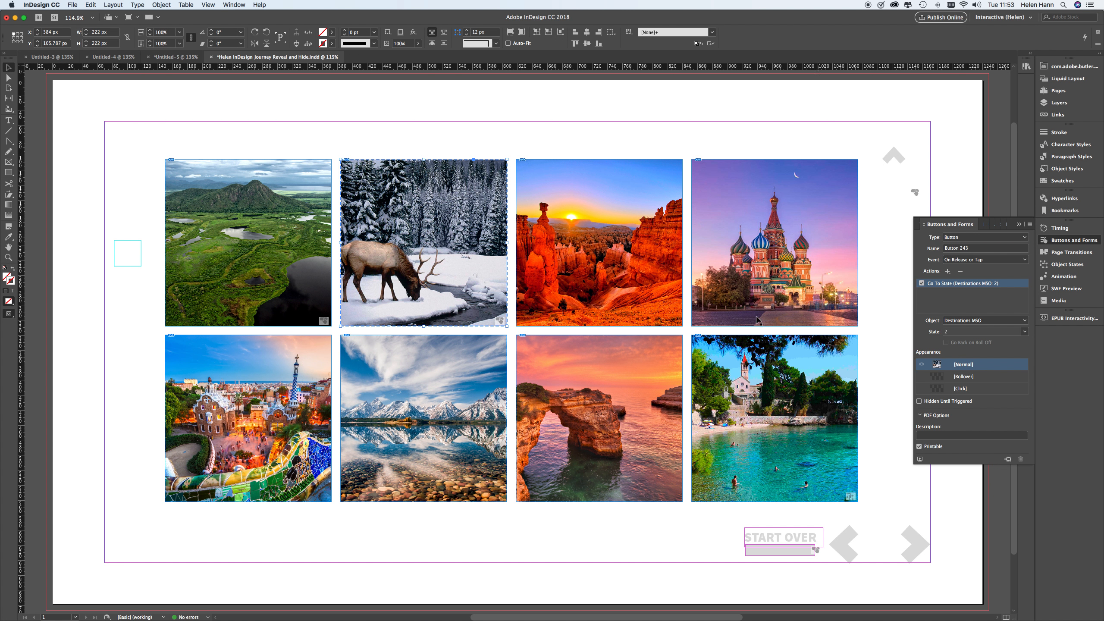
Step: Give the Grand Canyon image a Go To State button action targeting state 3 of Destinations MSO
{"action": "left_click", "coordinate": [643, 284]}
{"action": "left_click", "coordinate": [947, 271]}
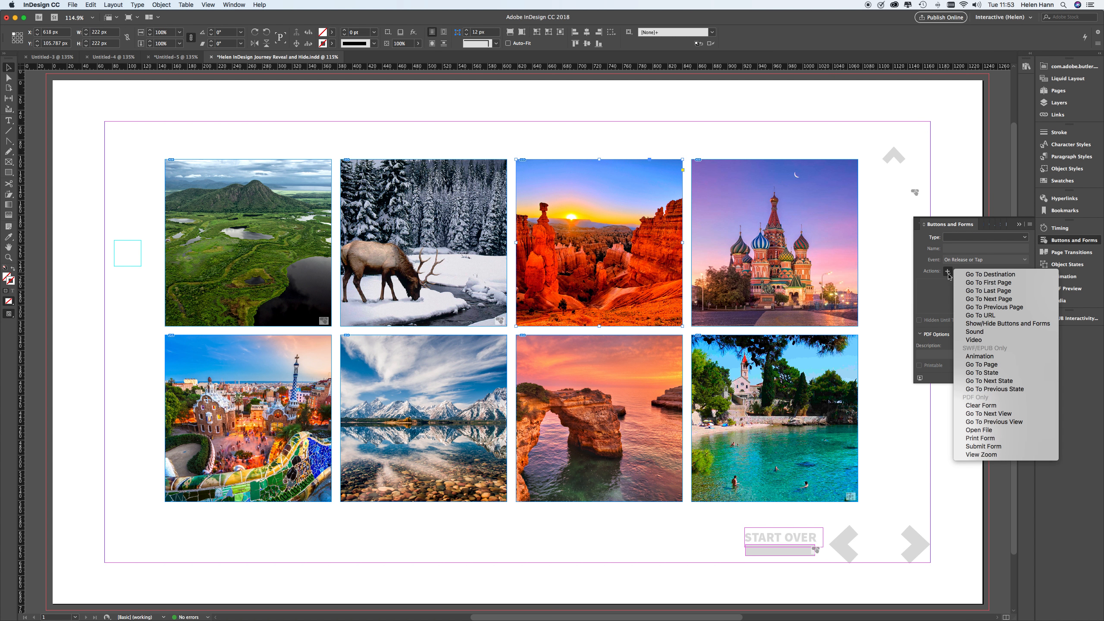
{"action": "left_click", "coordinate": [1005, 376]}
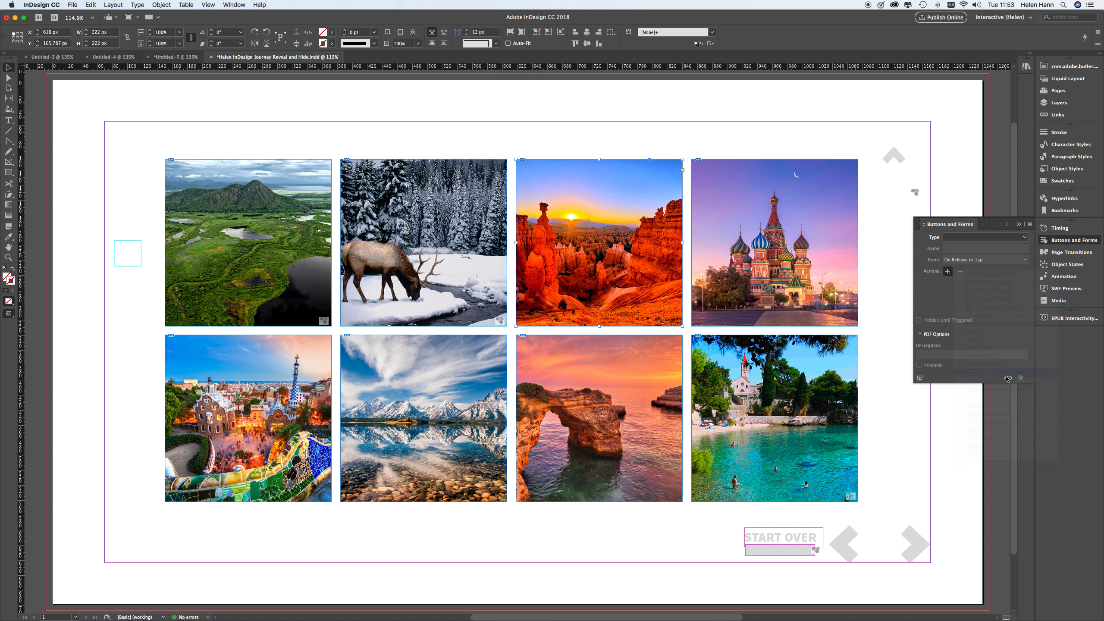
{"action": "left_click", "coordinate": [1024, 332]}
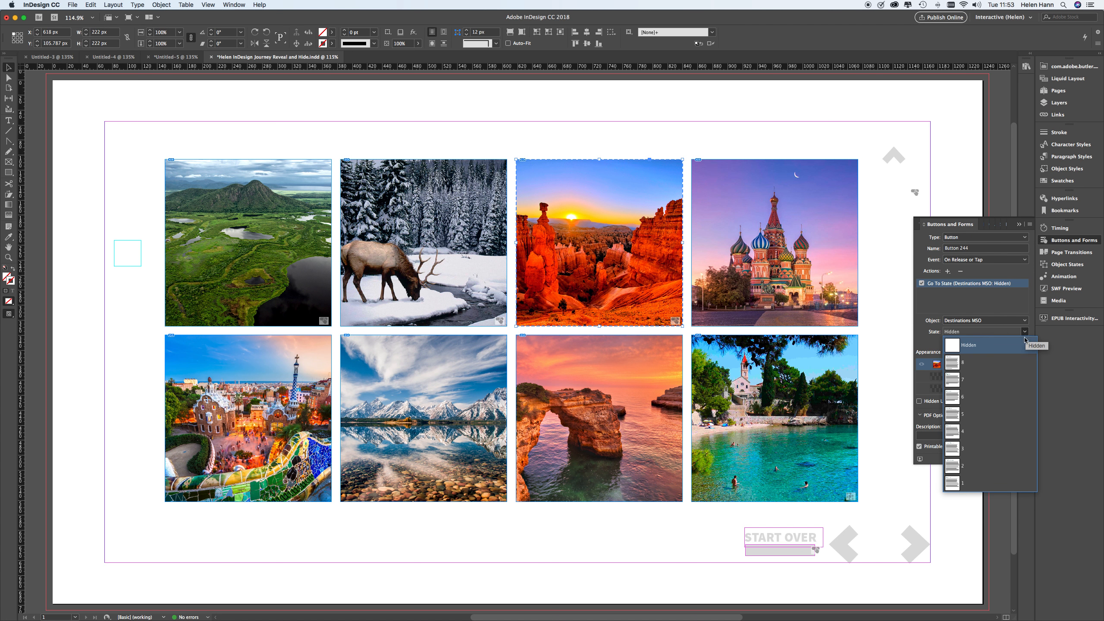
{"action": "left_click", "coordinate": [994, 450]}
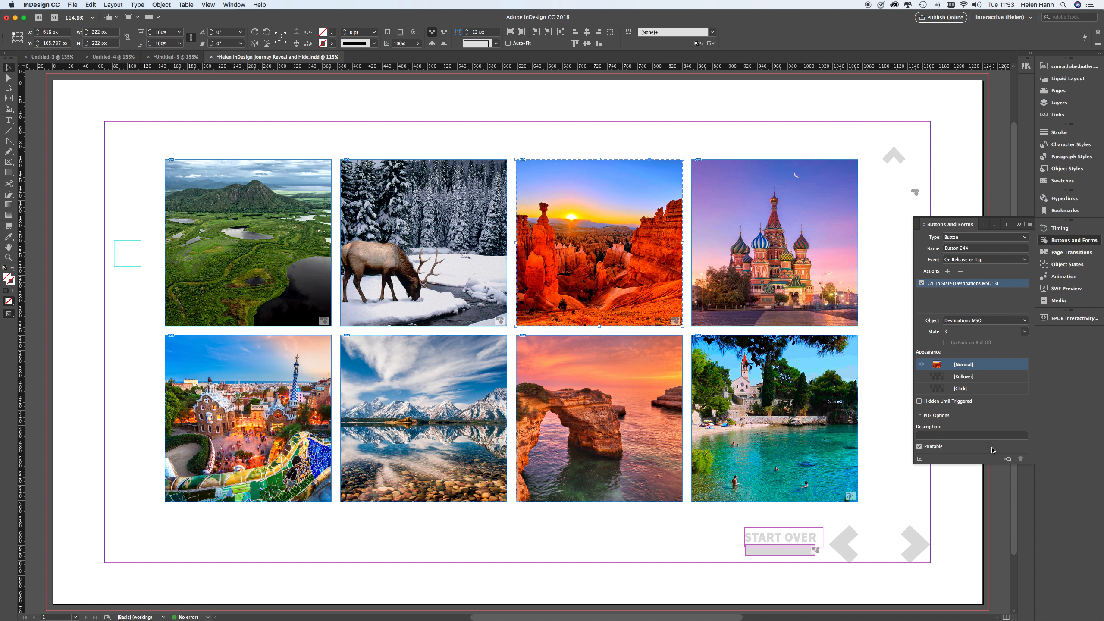
Step: Give the Moscow image a Go To State button action targeting state 4 of Destinations MSO
{"action": "left_click", "coordinate": [786, 275]}
{"action": "left_click", "coordinate": [947, 271]}
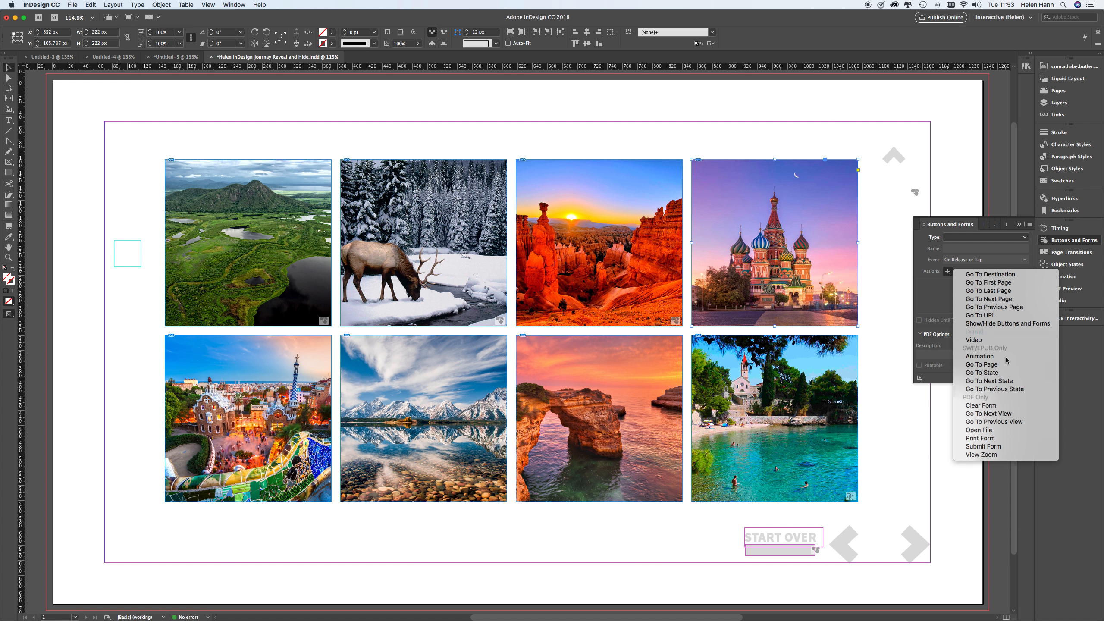
{"action": "left_click", "coordinate": [1003, 372]}
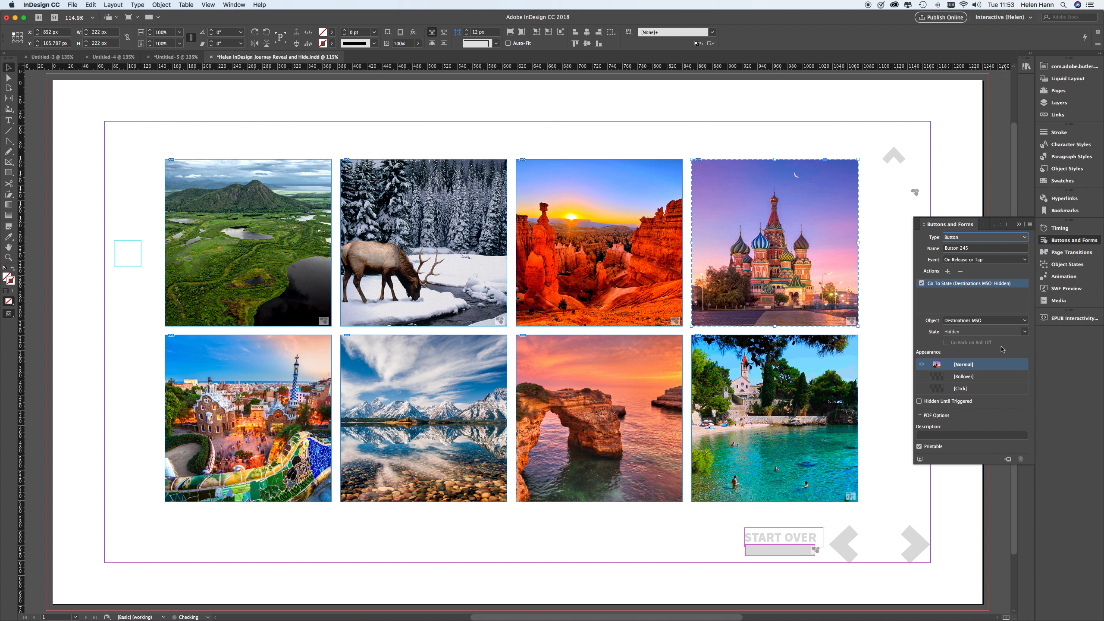
{"action": "left_click", "coordinate": [1026, 332]}
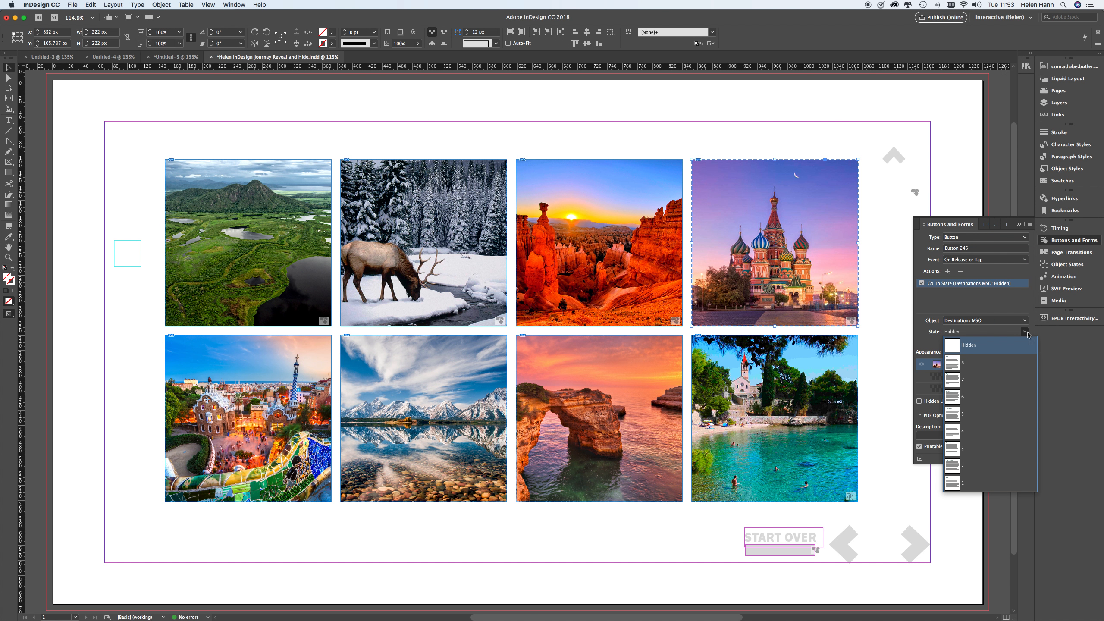
{"action": "left_click", "coordinate": [995, 431]}
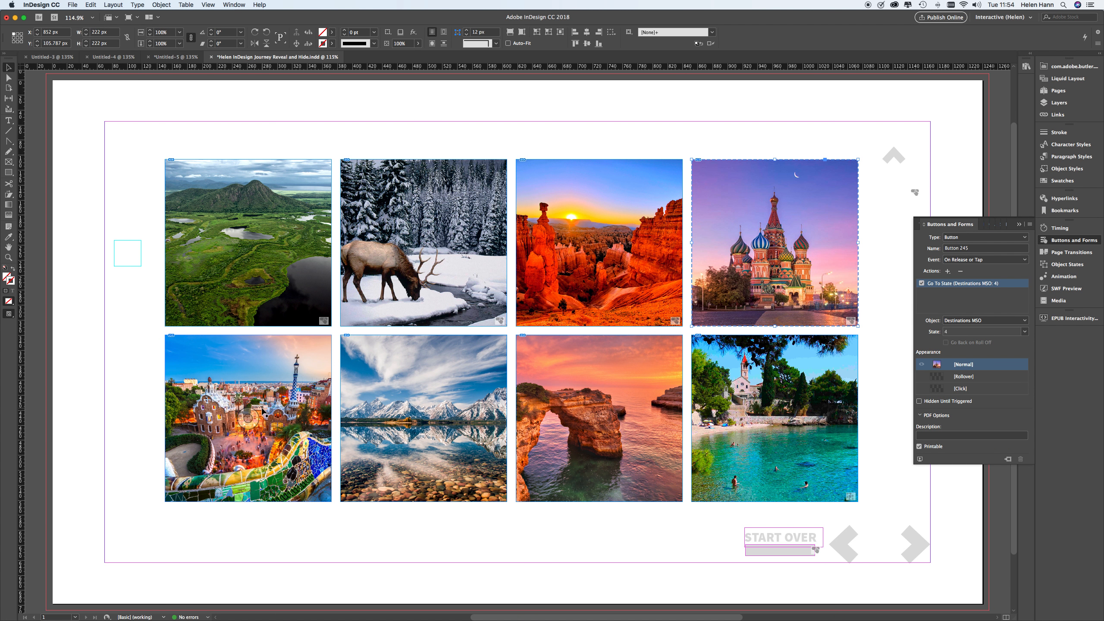
Step: Give the Barcelona image a Go To State button action targeting state 5 of Destinations MSO
{"action": "left_click", "coordinate": [277, 409]}
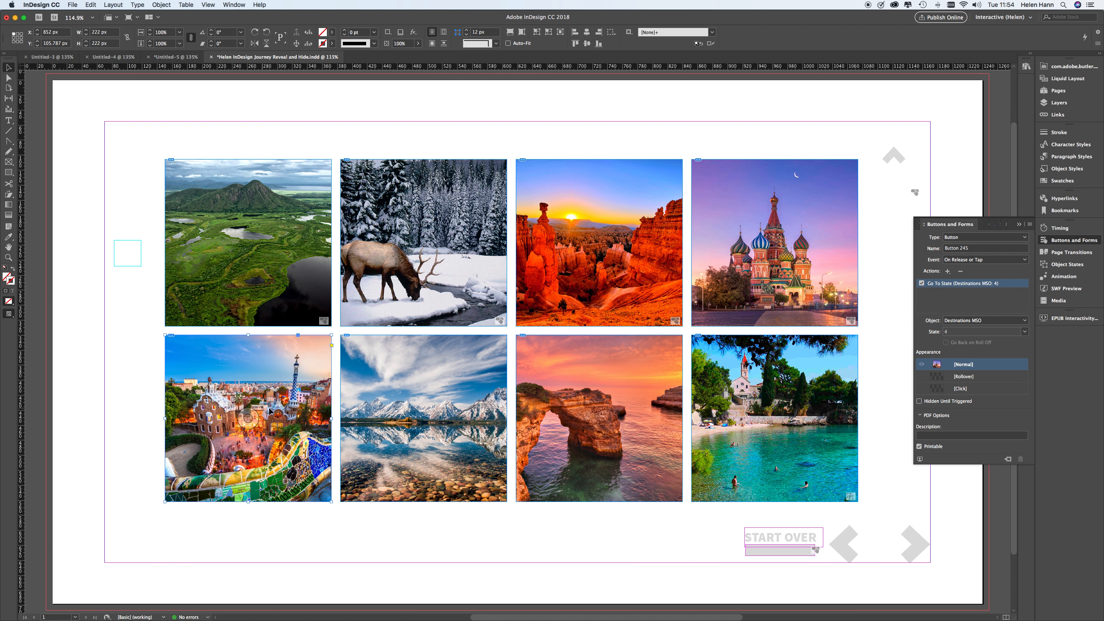
{"action": "left_click", "coordinate": [947, 271]}
{"action": "left_click", "coordinate": [997, 372]}
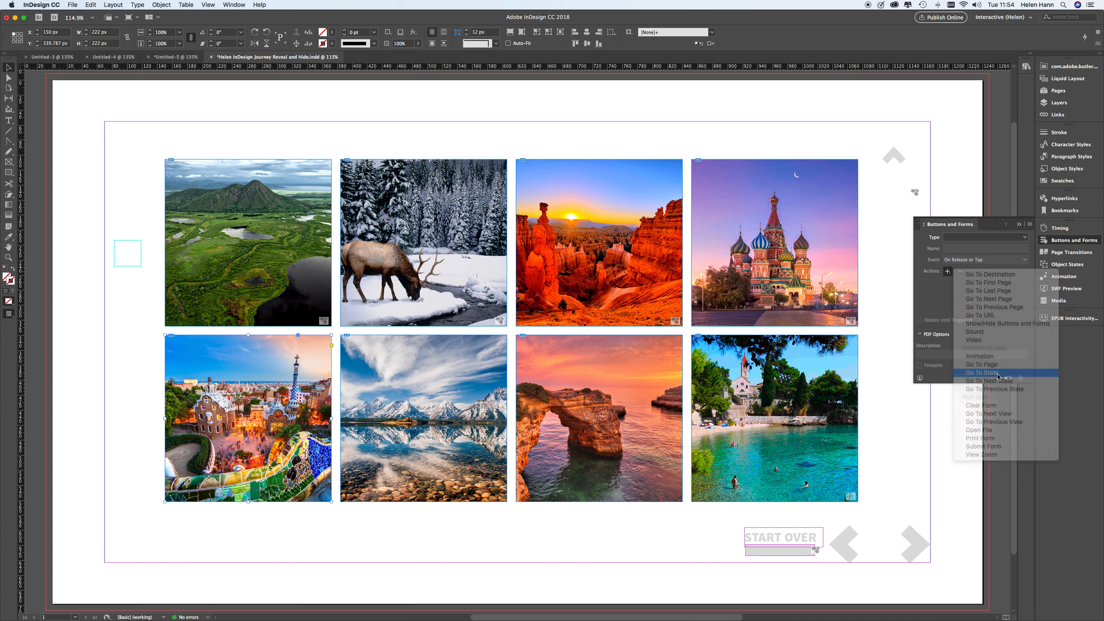
{"action": "left_click", "coordinate": [1014, 332]}
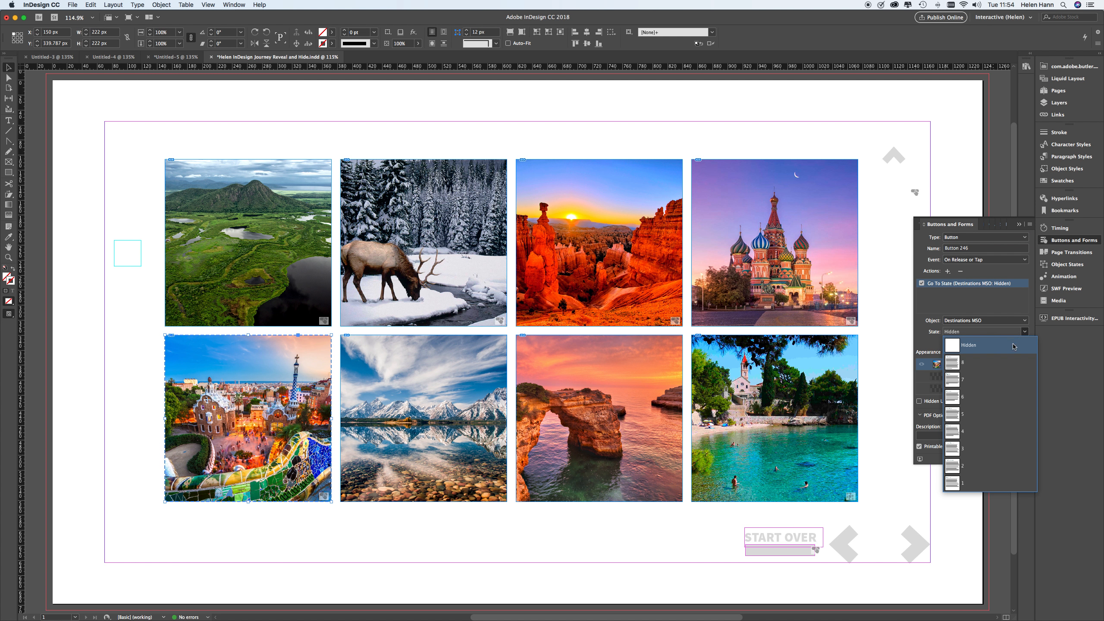
{"action": "left_click", "coordinate": [1001, 415]}
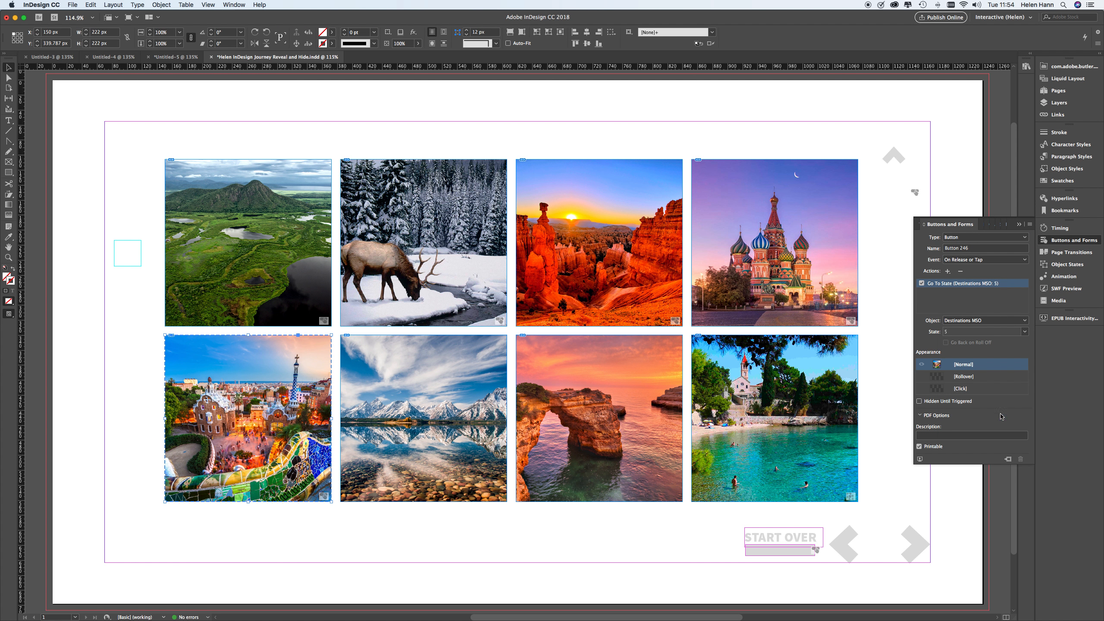
Step: Give the Wyoming mountain lake image a Go To State button action targeting state 6 of Destinations MSO
{"action": "left_click", "coordinate": [424, 417]}
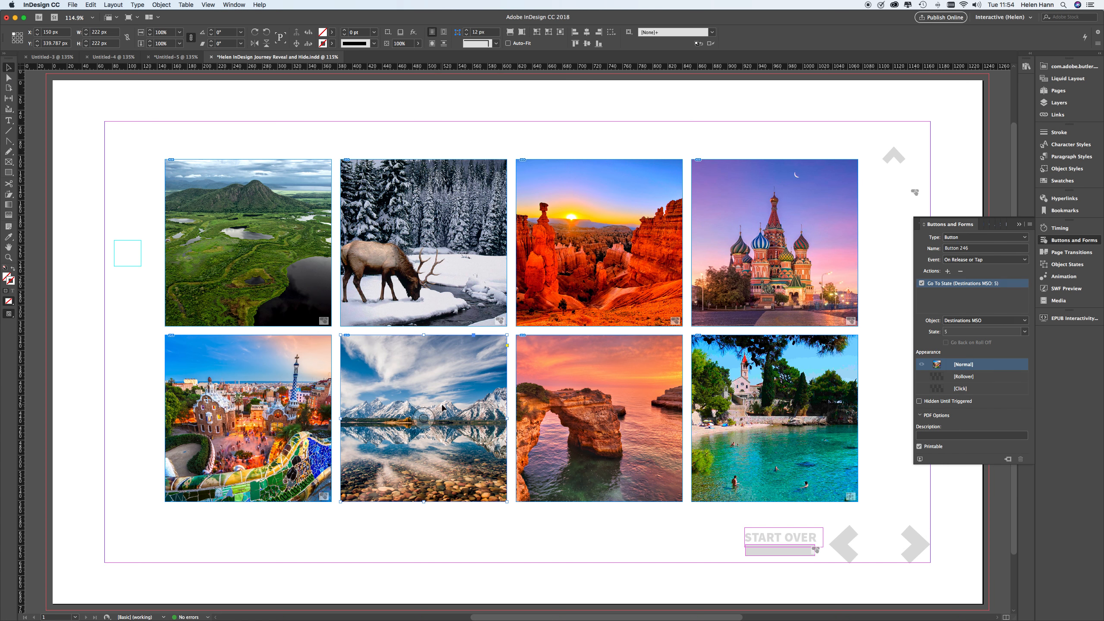
{"action": "left_click", "coordinate": [947, 271]}
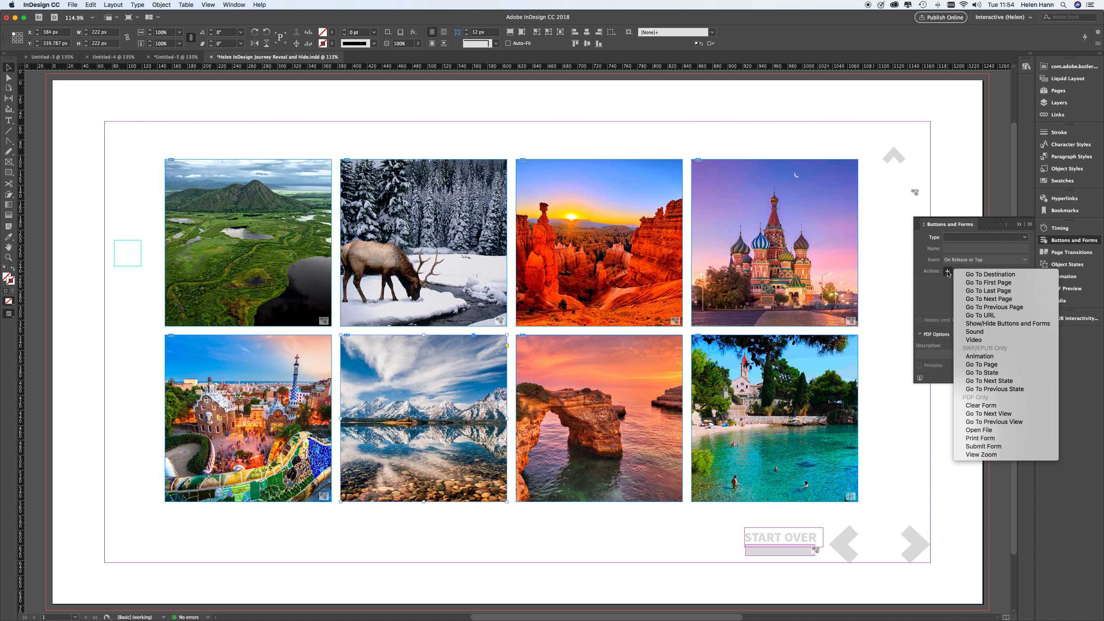
{"action": "left_click", "coordinate": [981, 372]}
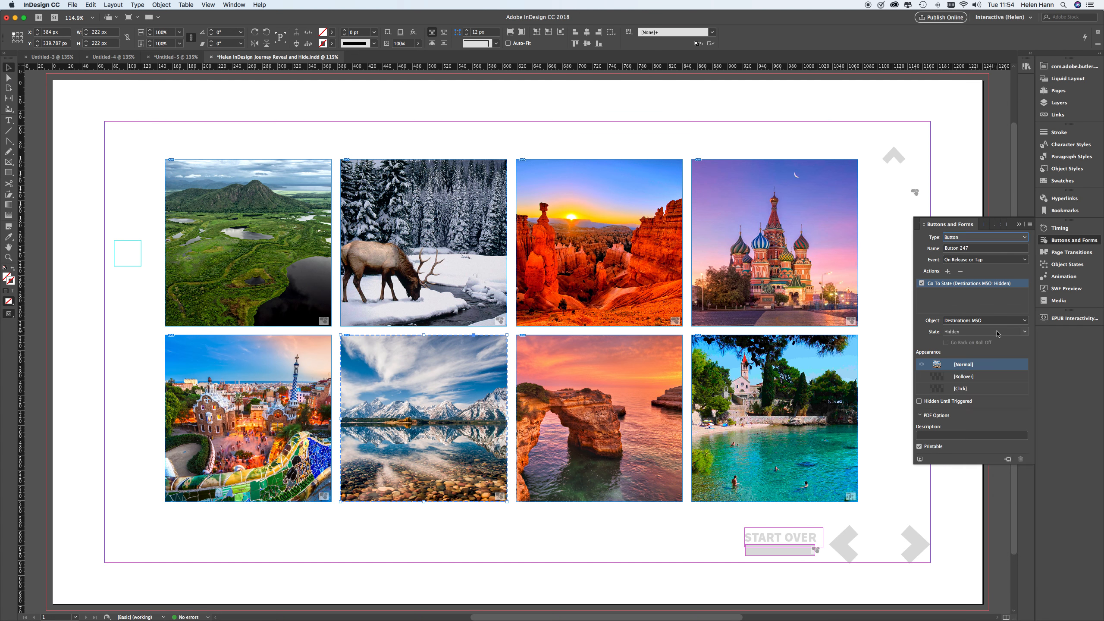
{"action": "left_click", "coordinate": [997, 333]}
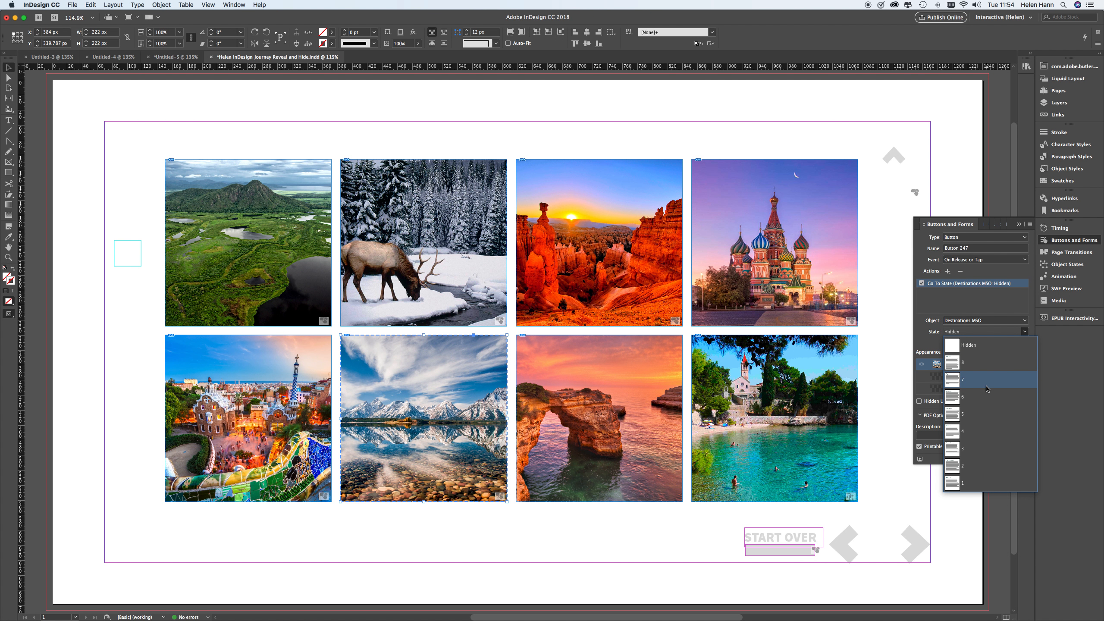
{"action": "left_click", "coordinate": [973, 396]}
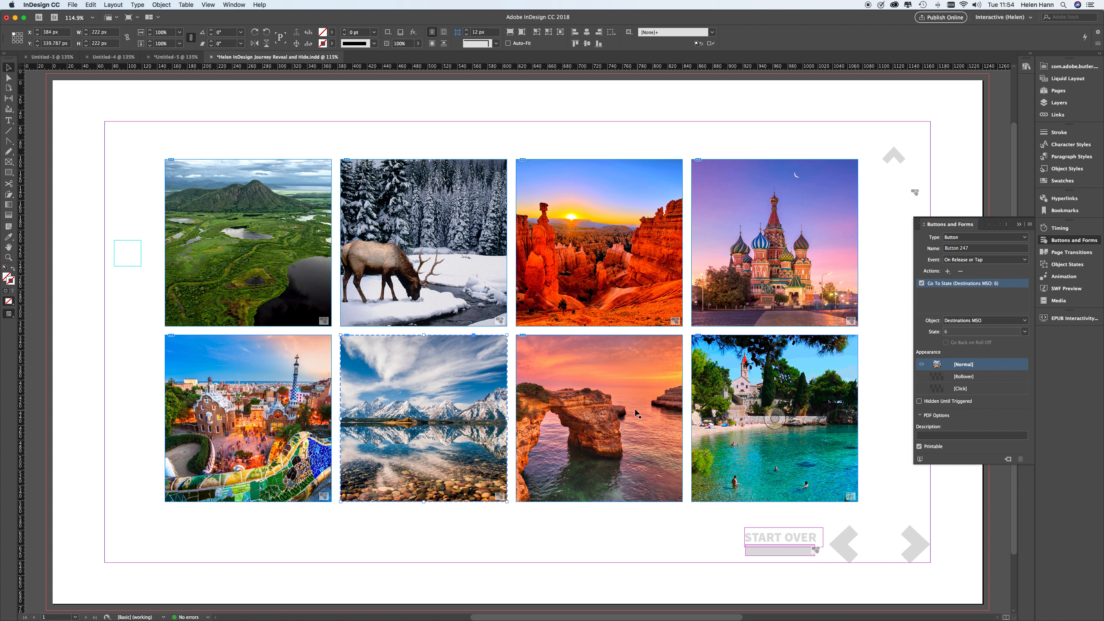
Step: Give the sunset rock arch image a Go To State button action targeting state 7 of Destinations MSO
{"action": "left_click", "coordinate": [653, 409]}
{"action": "left_click", "coordinate": [947, 271]}
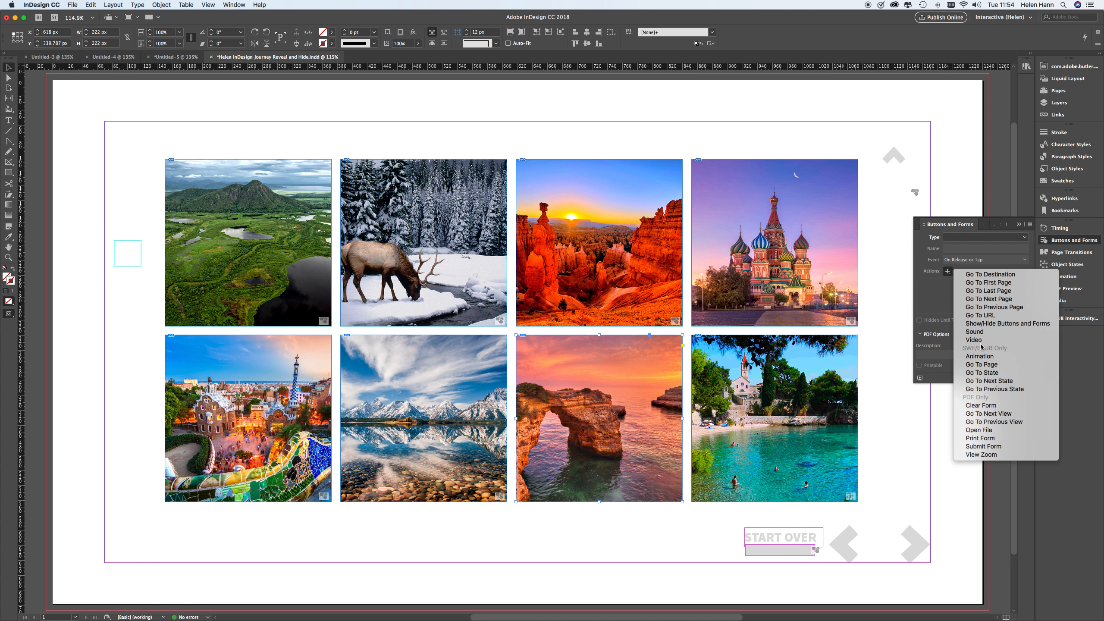
{"action": "left_click", "coordinate": [982, 372]}
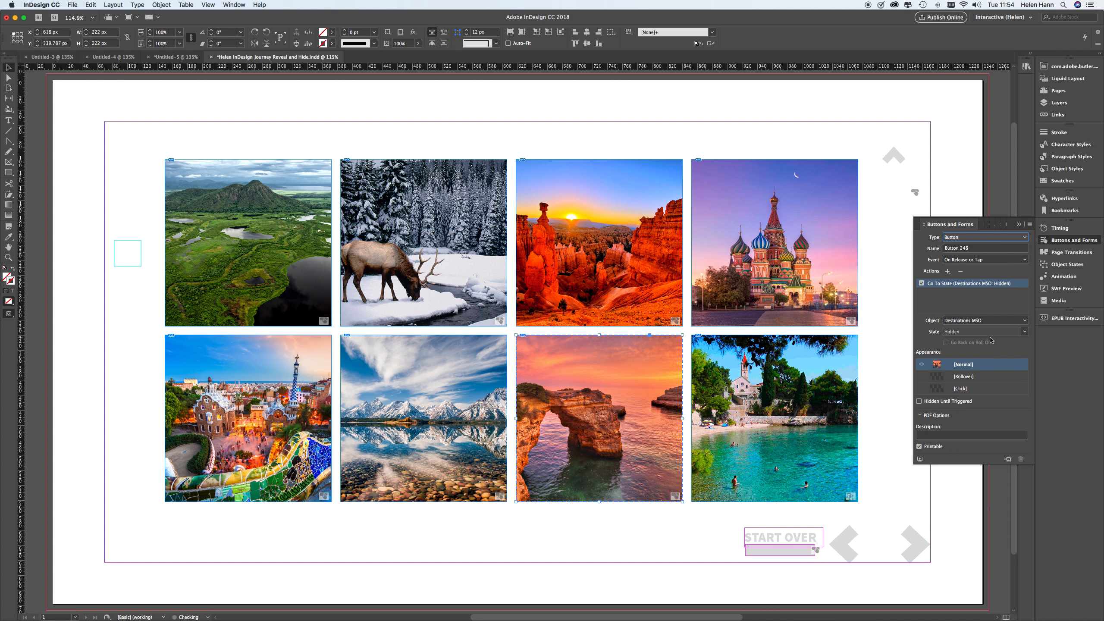
{"action": "left_click", "coordinate": [995, 331]}
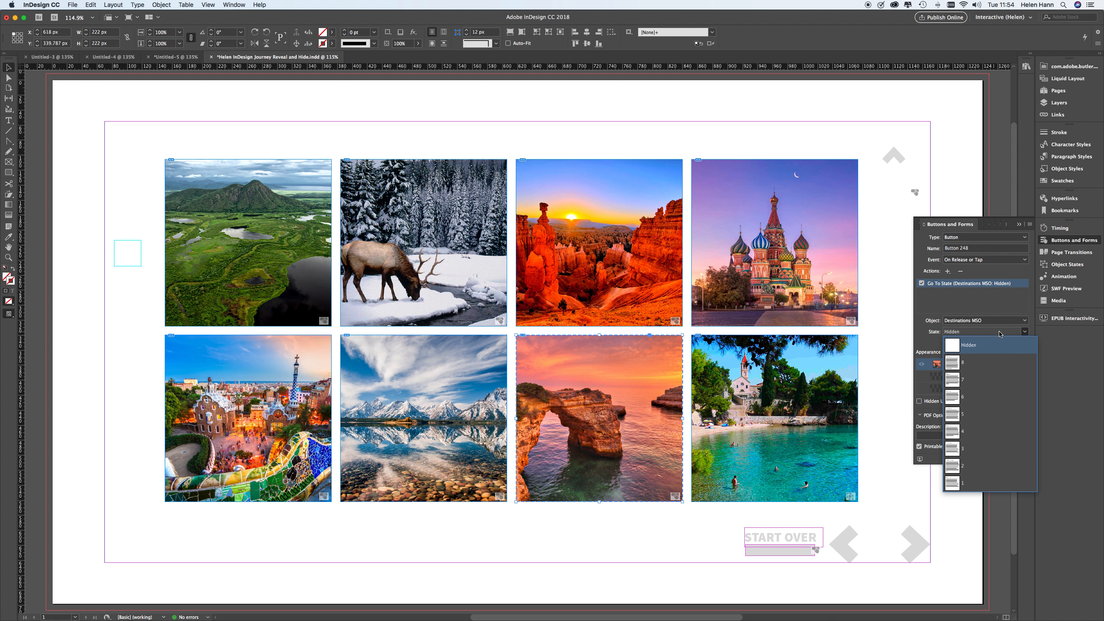
{"action": "left_click", "coordinate": [990, 378]}
Step: Give the turquoise beach image a Go To State button action targeting state 8 of Destinations MSO
{"action": "left_click", "coordinate": [775, 417]}
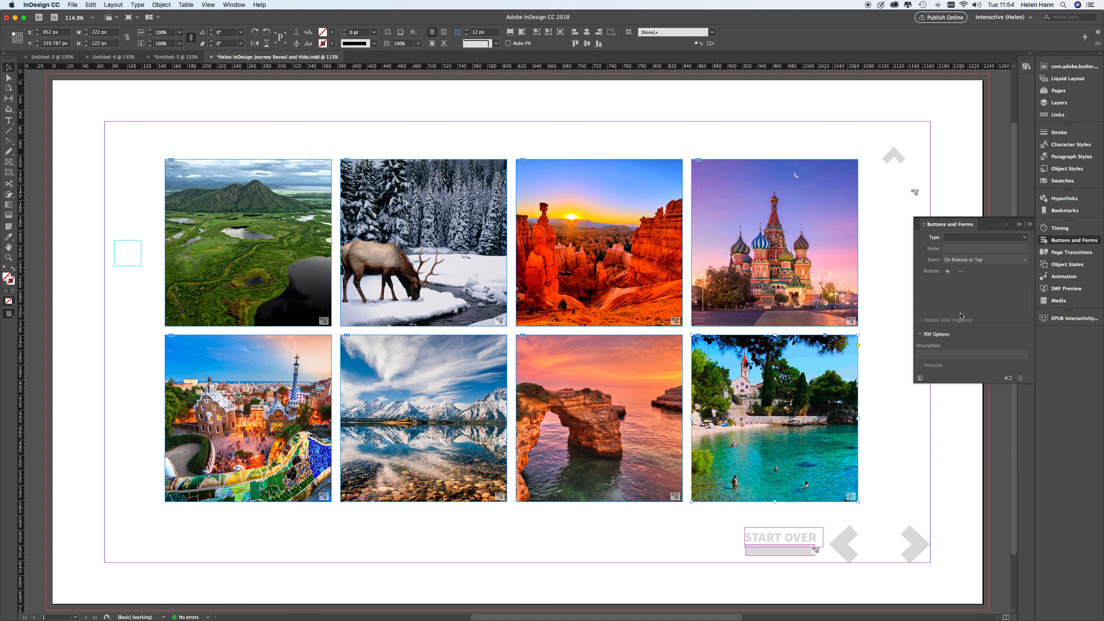
{"action": "left_click", "coordinate": [947, 272]}
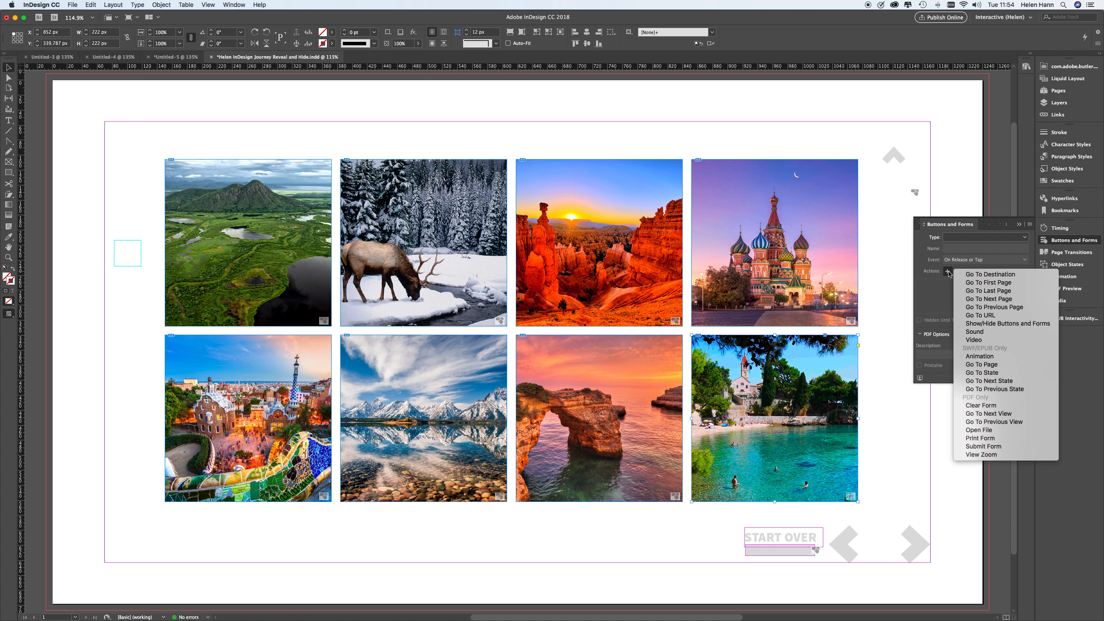
{"action": "left_click", "coordinate": [996, 373]}
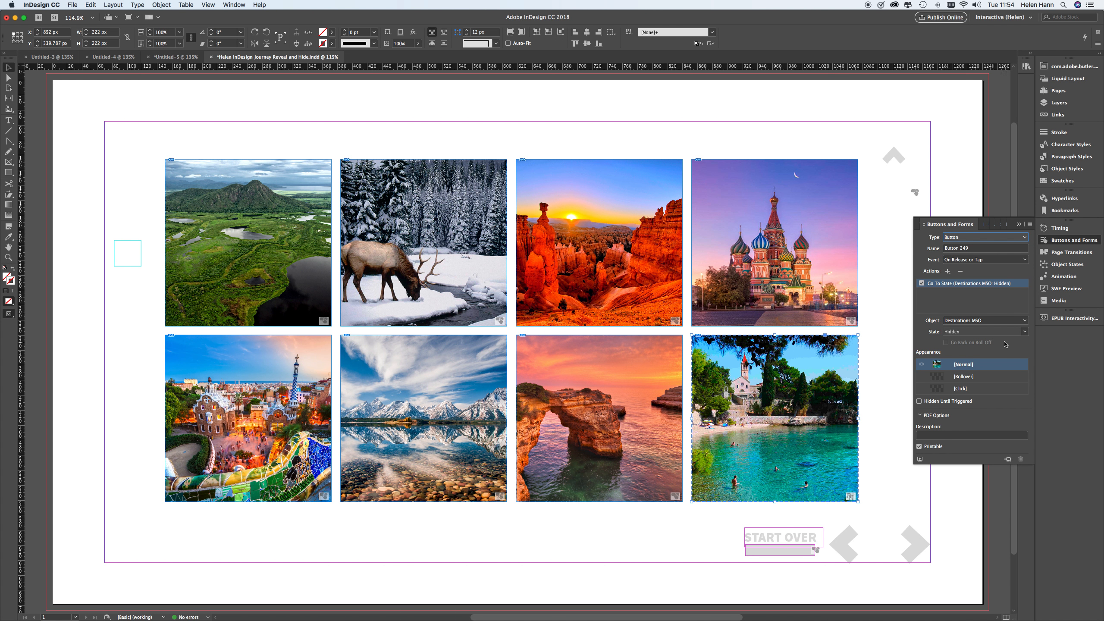
{"action": "left_click", "coordinate": [1024, 332]}
{"action": "left_click", "coordinate": [1009, 362]}
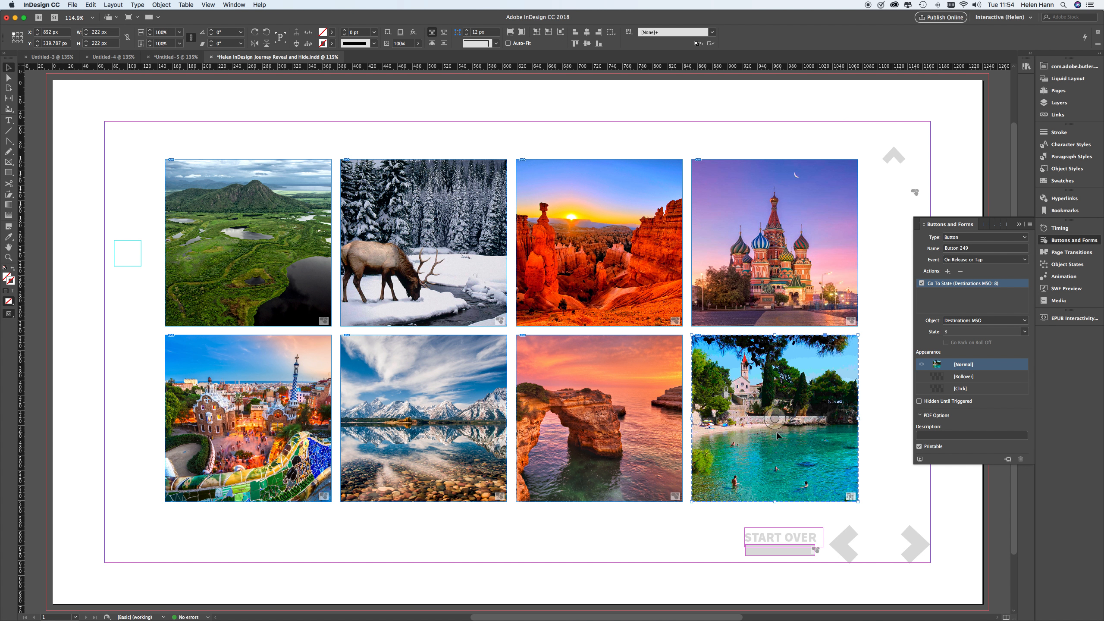
Step: Preview the page's EPUB interactivity and test the text reveal of all eight destination images
{"action": "key", "text": "super+shift+Return"}
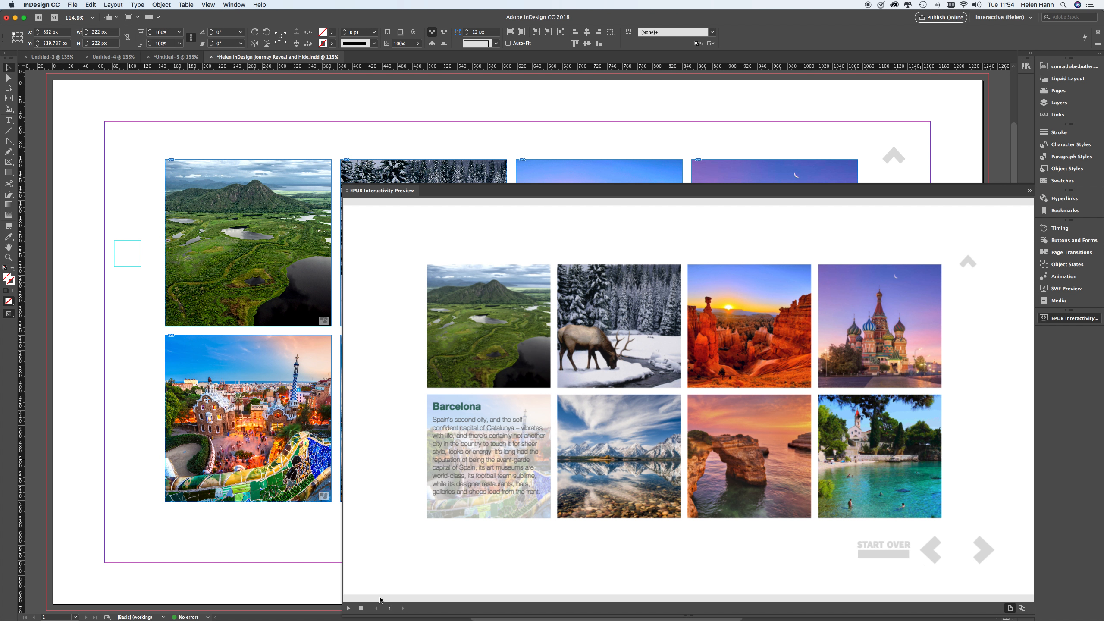
{"action": "left_click", "coordinate": [497, 340]}
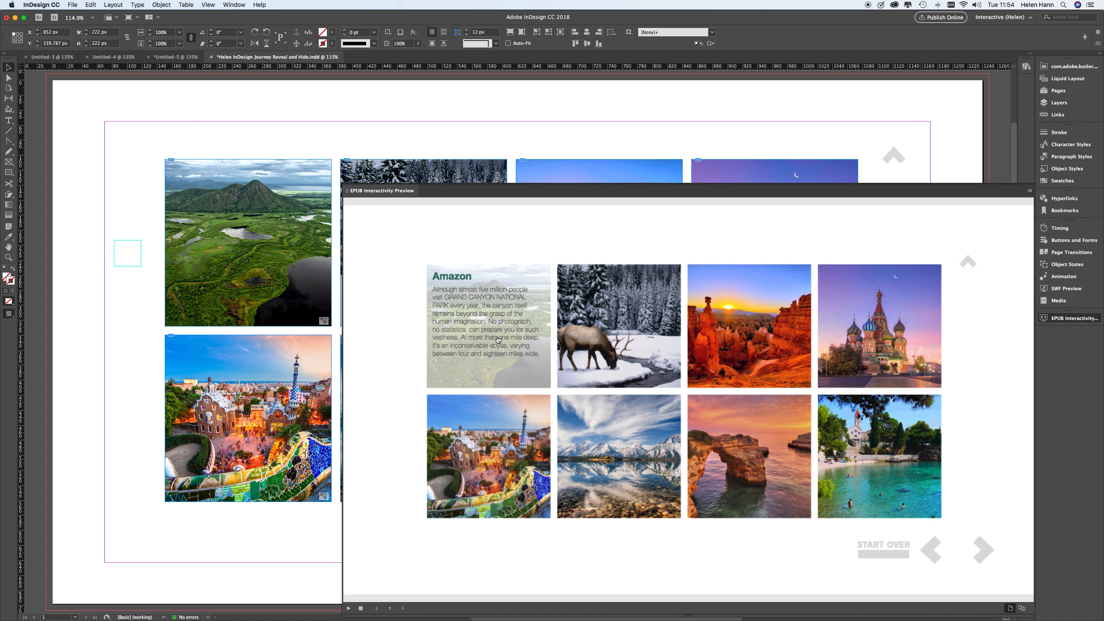
{"action": "left_click", "coordinate": [629, 326]}
{"action": "left_click", "coordinate": [477, 458]}
{"action": "left_click", "coordinate": [632, 459]}
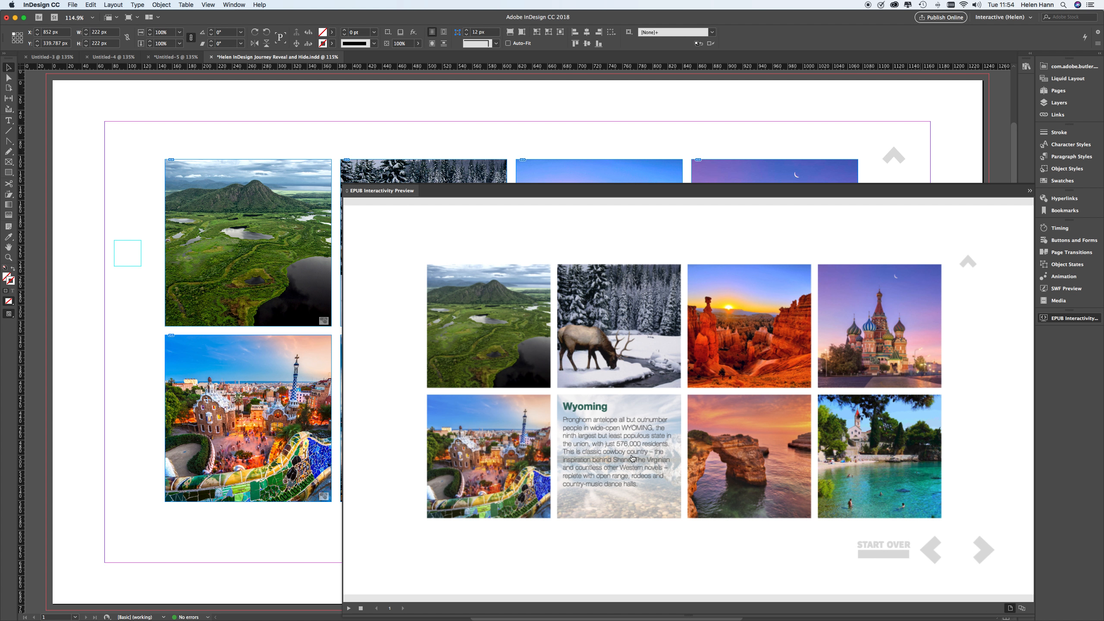
{"action": "left_click", "coordinate": [748, 330]}
{"action": "left_click", "coordinate": [860, 331]}
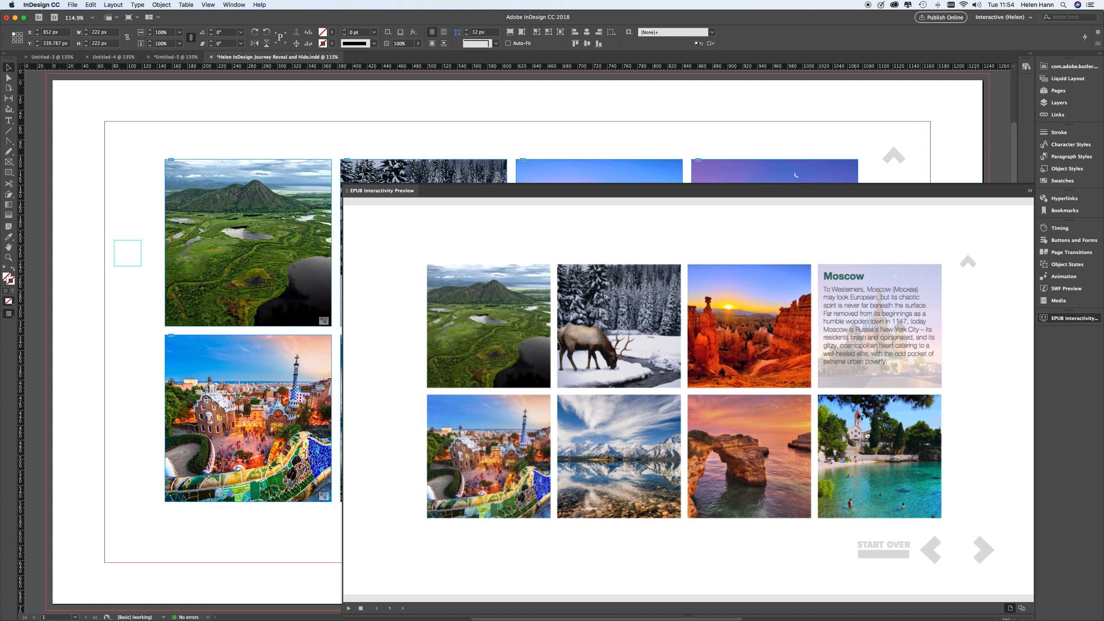
{"action": "left_click", "coordinate": [860, 462]}
{"action": "left_click", "coordinate": [748, 456]}
Step: Retest the Wyoming and top-row images, check whether Moscow's revealed text responds to being selected again, and close the preview
{"action": "left_click", "coordinate": [648, 446]}
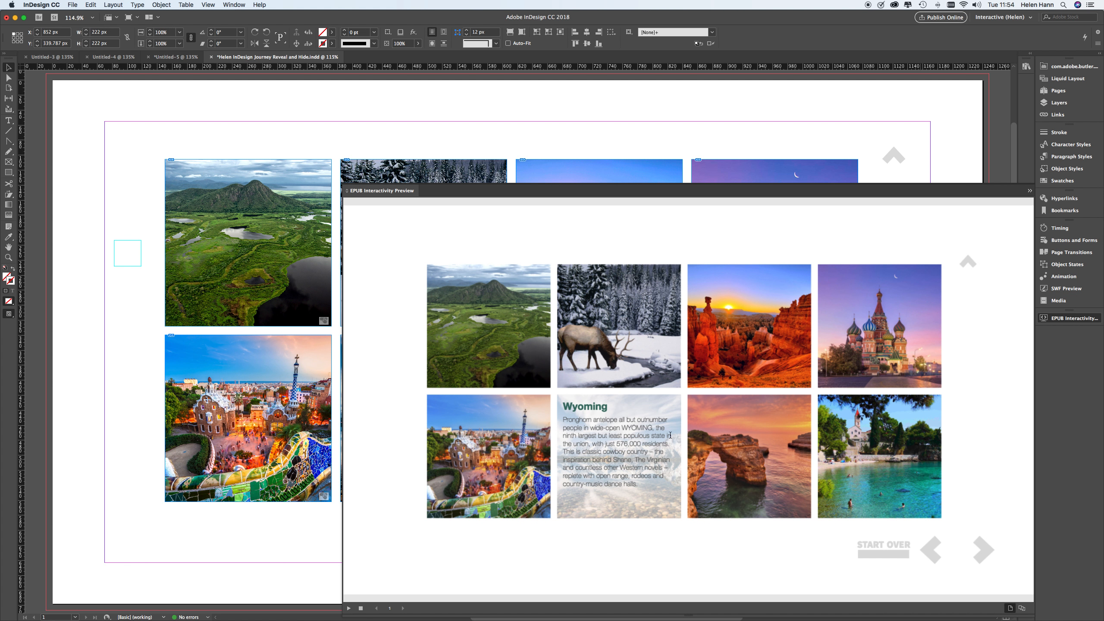
{"action": "left_click", "coordinate": [605, 320]}
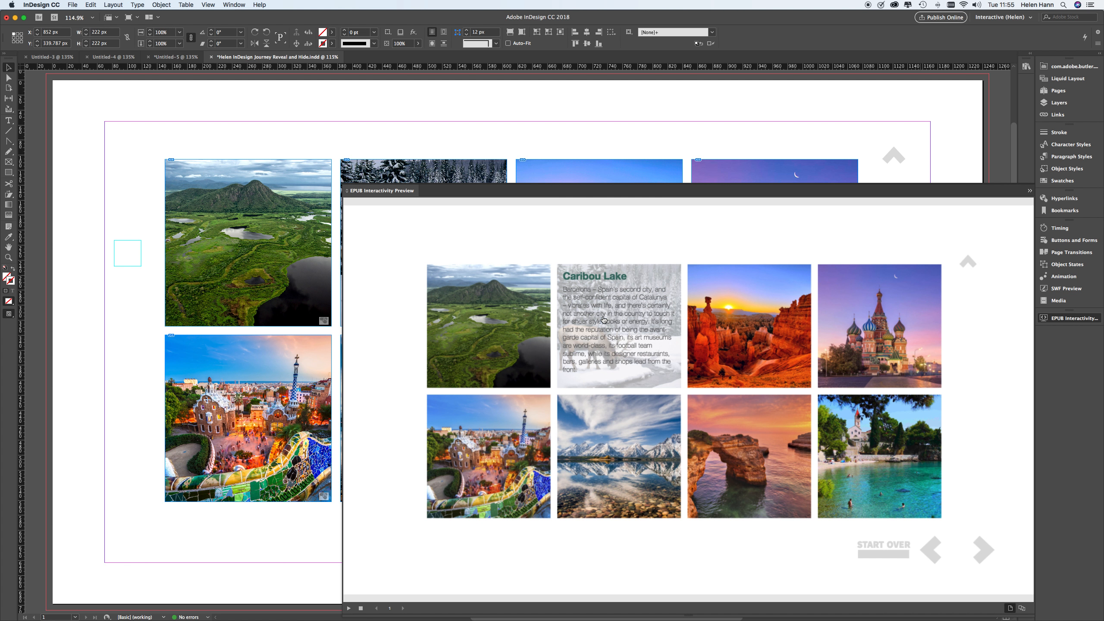
{"action": "left_click", "coordinate": [513, 322]}
{"action": "left_click", "coordinate": [598, 308]}
{"action": "left_click", "coordinate": [768, 312]}
{"action": "left_click", "coordinate": [856, 314]}
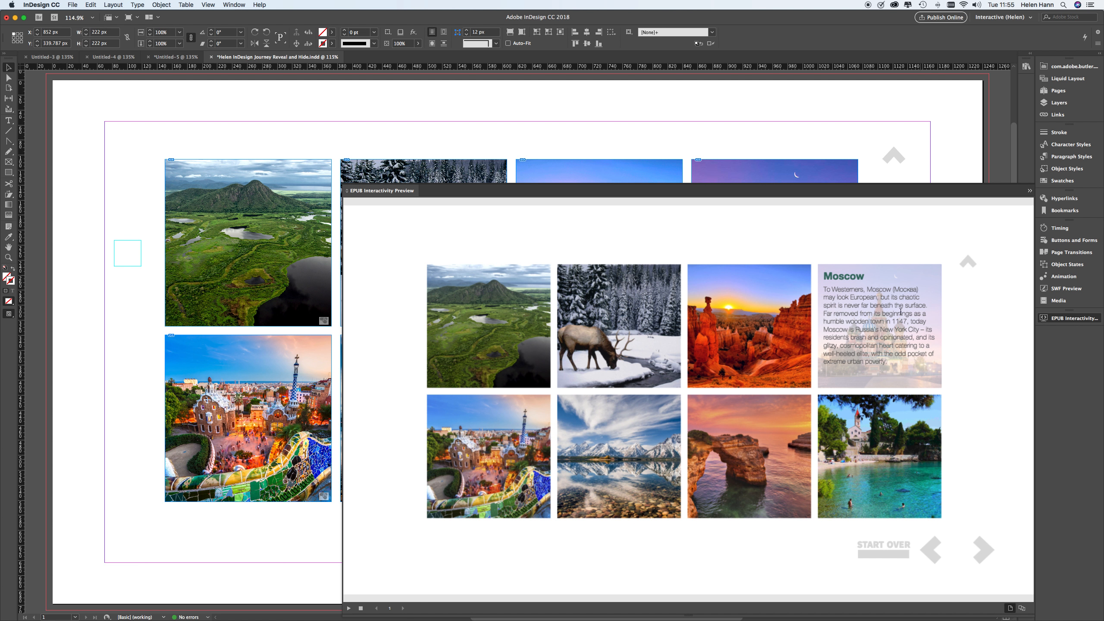
{"action": "double_click", "coordinate": [889, 313]}
{"action": "left_click", "coordinate": [400, 191]}
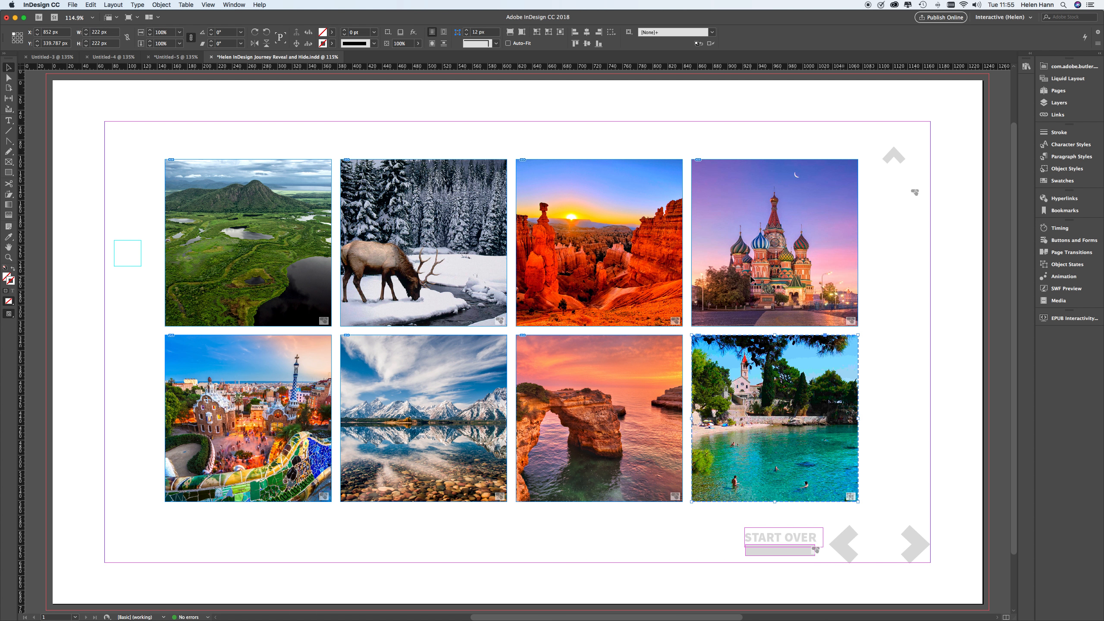
Step: Give the Amazon text frame in state 1 of Destinations MSO a Go To State button action targeting the Hidden state
{"action": "left_click", "coordinate": [129, 243]}
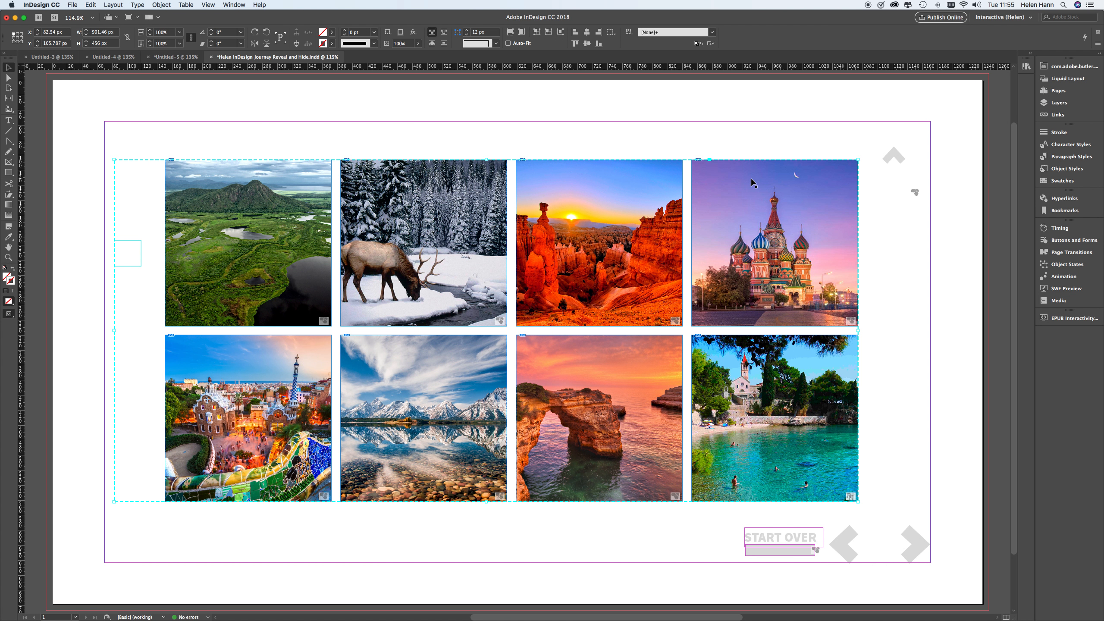
{"action": "left_click", "coordinate": [1067, 265]}
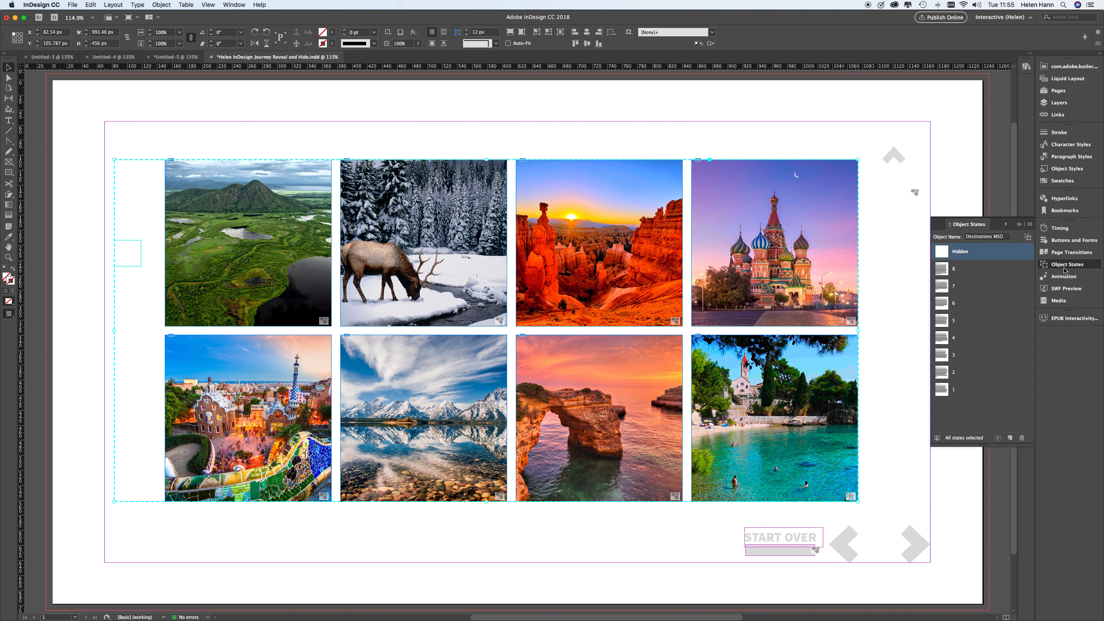
{"action": "left_click", "coordinate": [959, 390]}
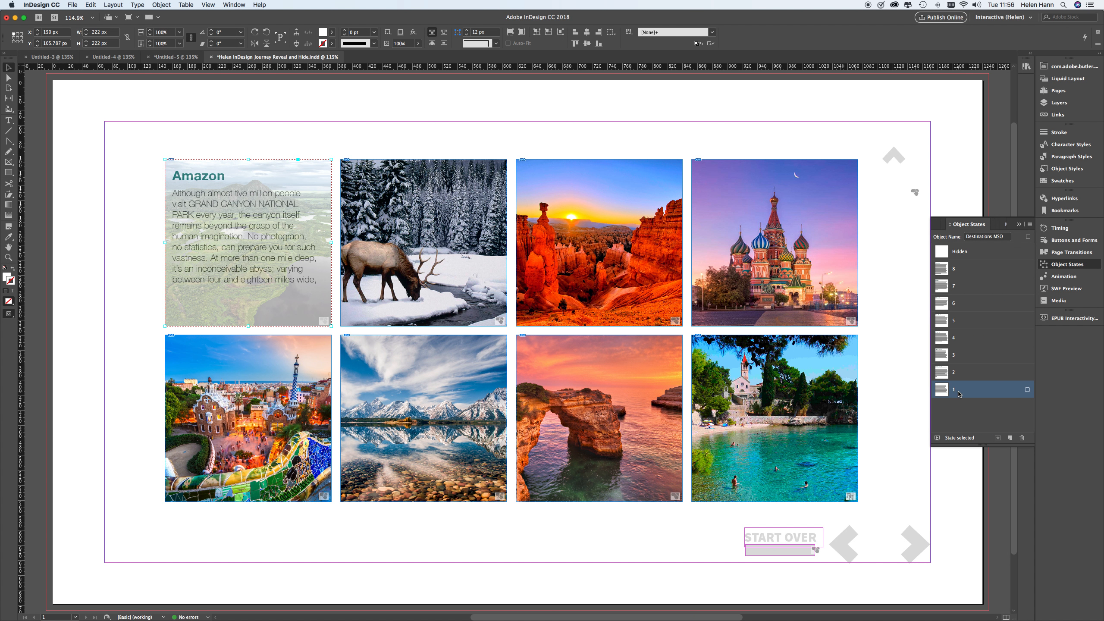
{"action": "left_click", "coordinate": [308, 256]}
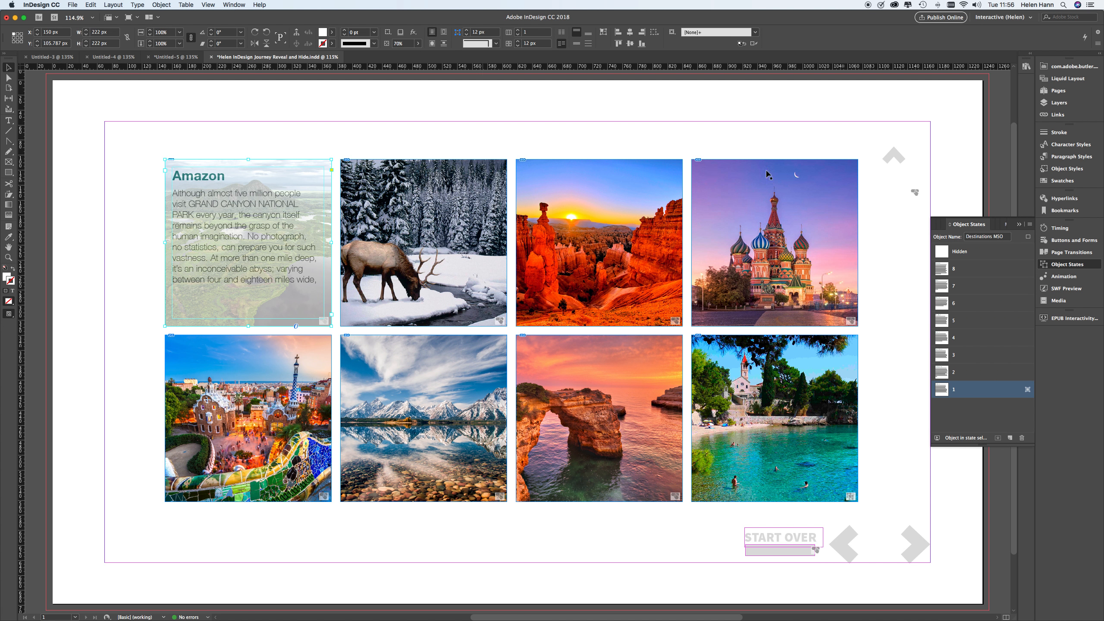
{"action": "left_click", "coordinate": [1059, 242]}
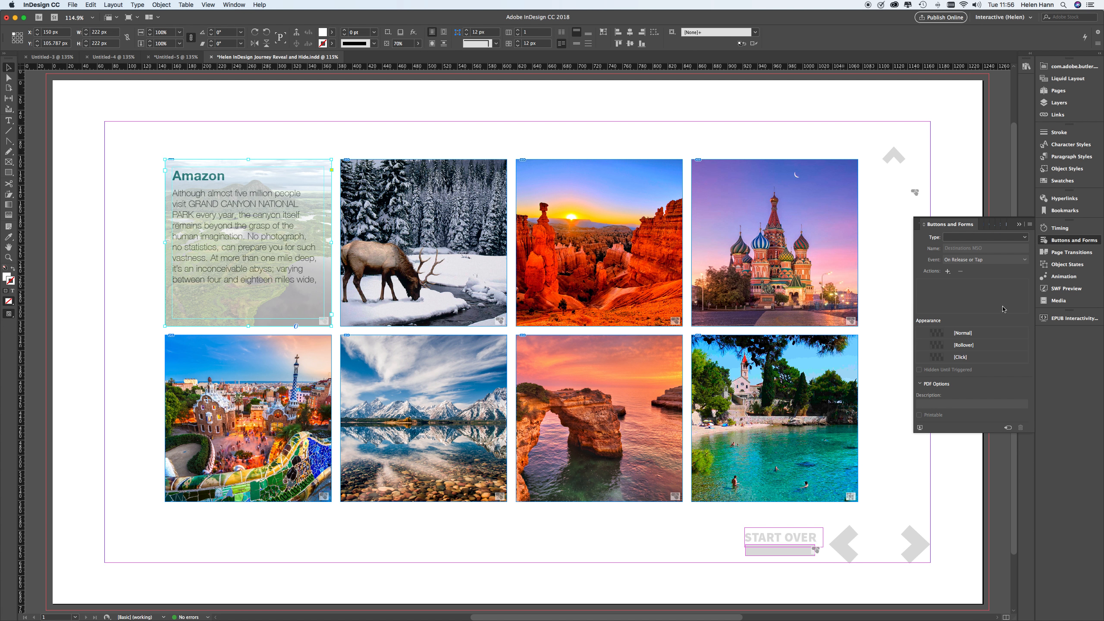
{"action": "left_click", "coordinate": [947, 271]}
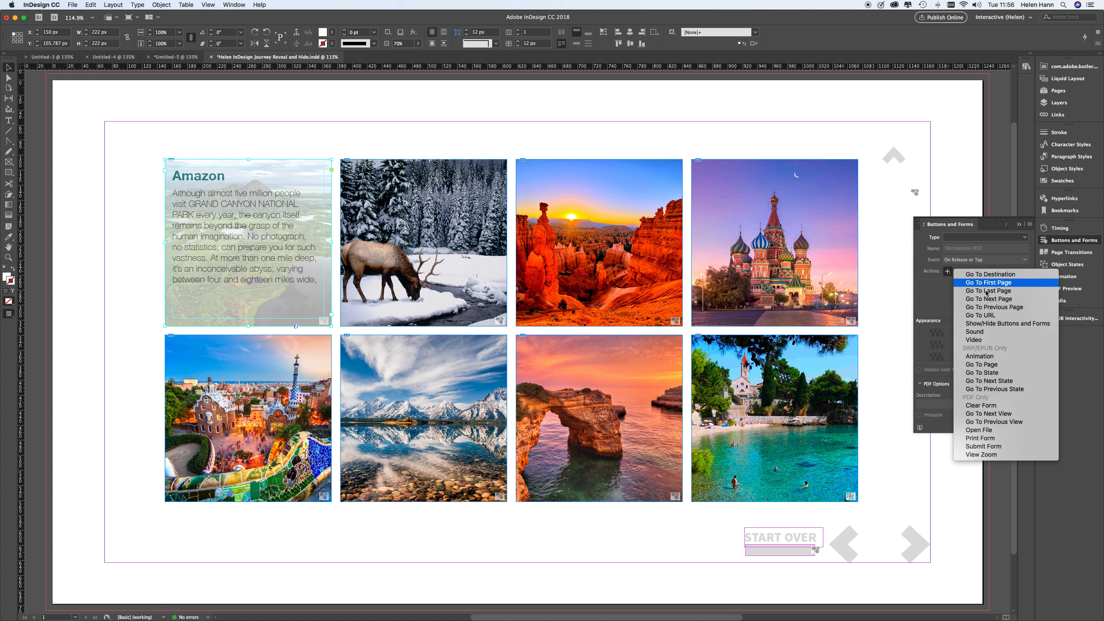
{"action": "left_click", "coordinate": [1004, 376]}
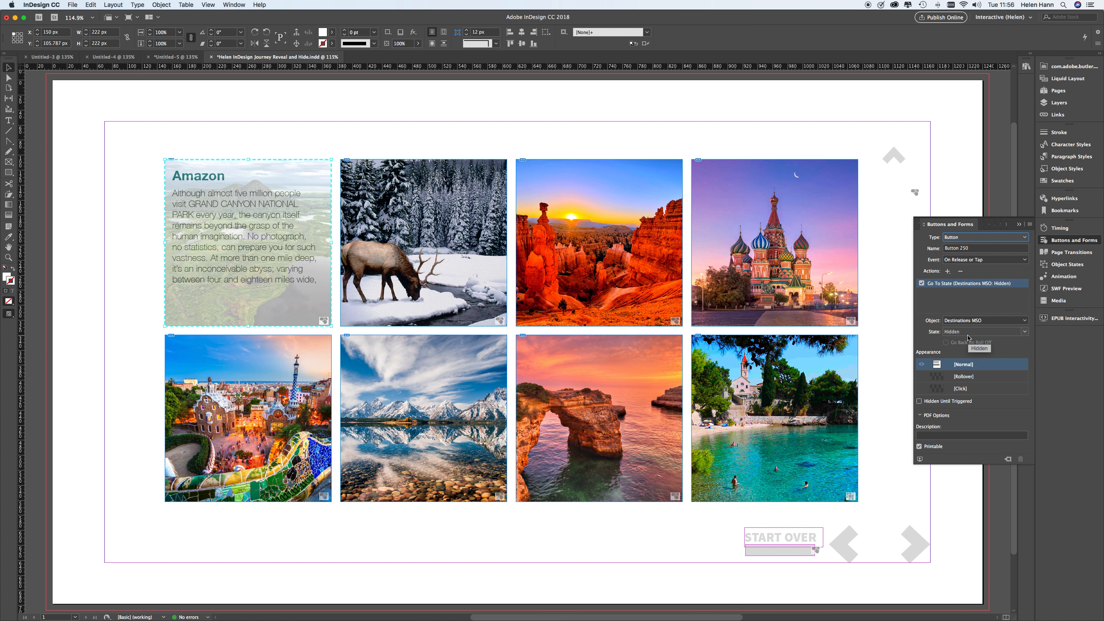
Step: Give the Caribou Lake text frame in state 2 of Destinations MSO a Go To State button action targeting the Hidden state
{"action": "left_click", "coordinate": [475, 287]}
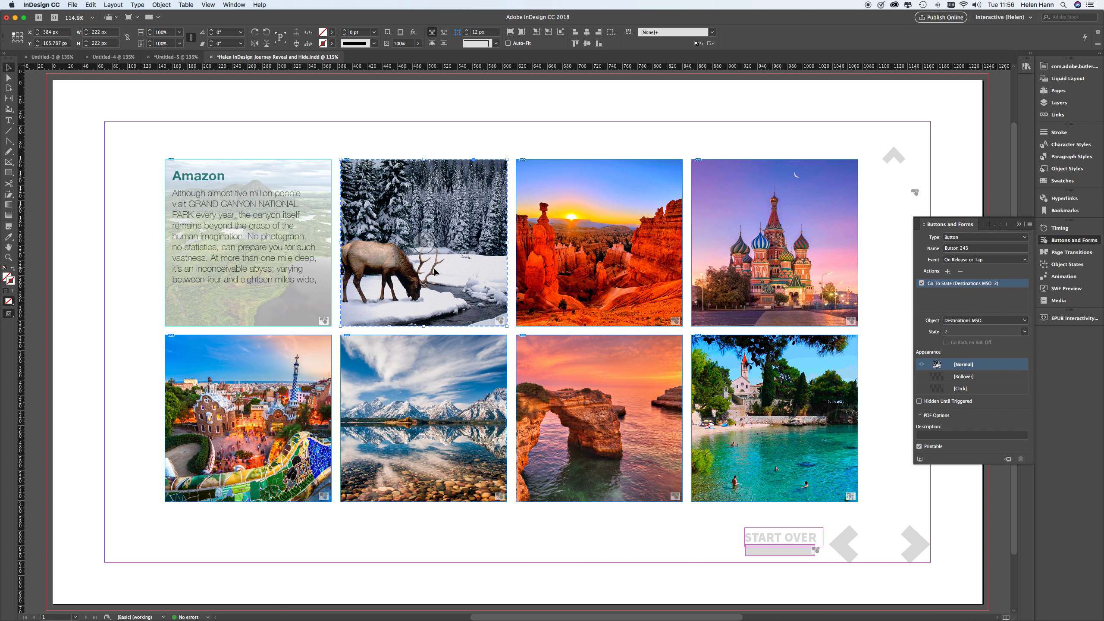
{"action": "left_click", "coordinate": [462, 131]}
{"action": "left_click", "coordinate": [240, 201]}
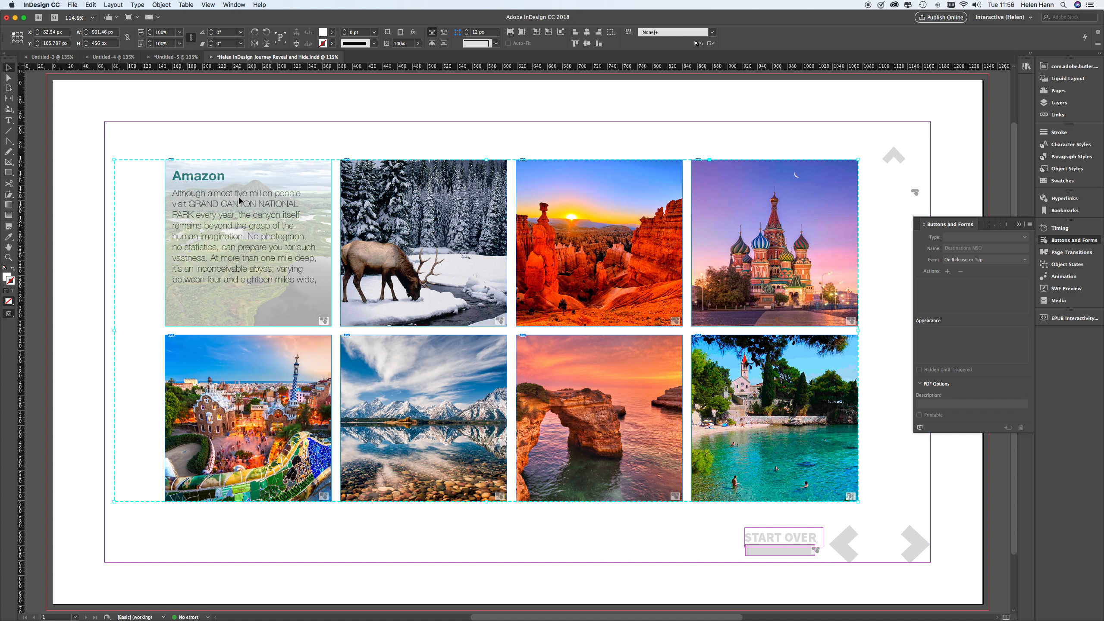
{"action": "left_click", "coordinate": [1068, 264]}
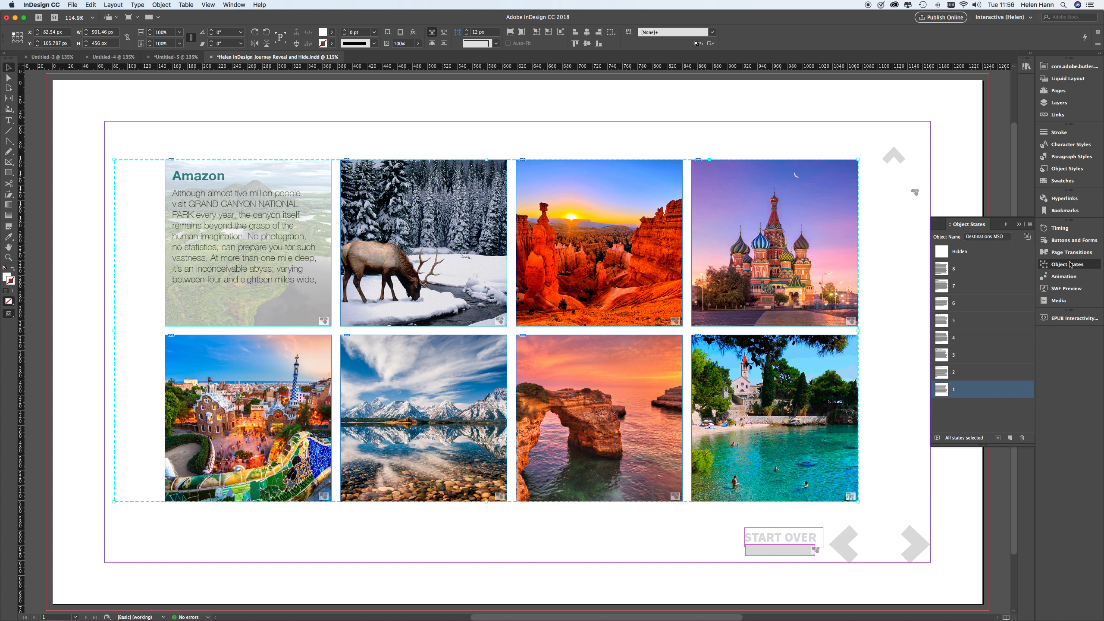
{"action": "left_click", "coordinate": [985, 374]}
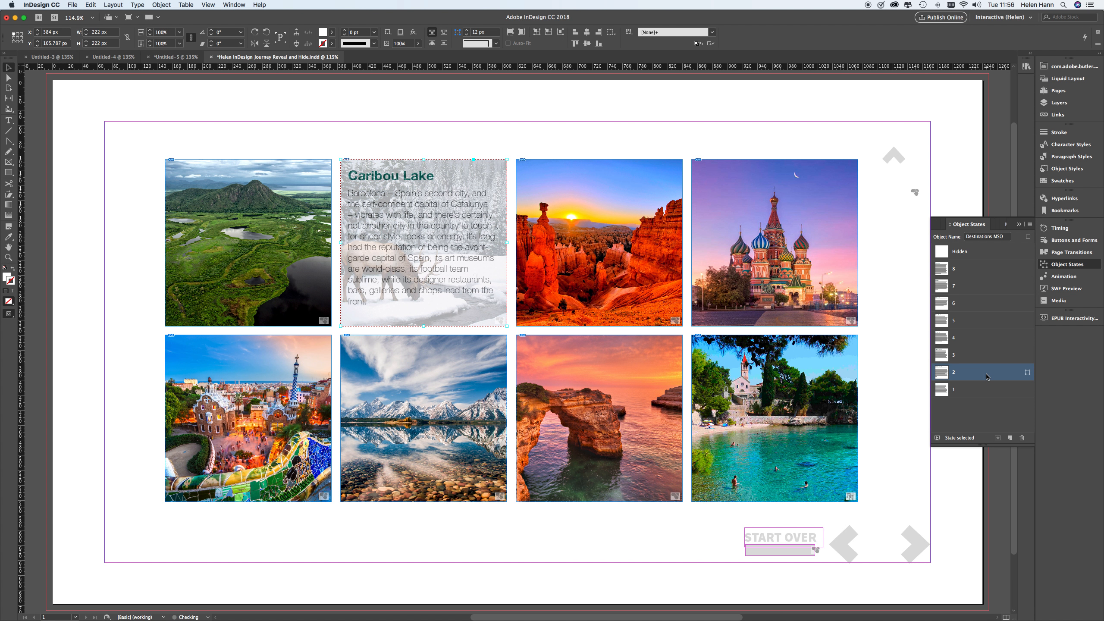
{"action": "double_click", "coordinate": [486, 257]}
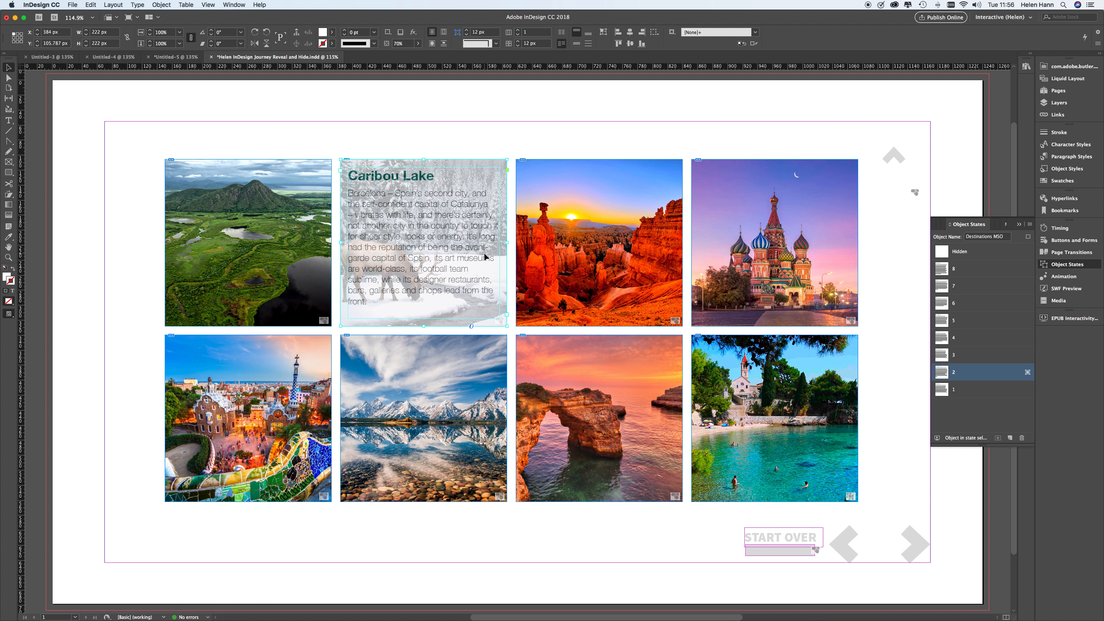
{"action": "left_click", "coordinate": [1077, 241]}
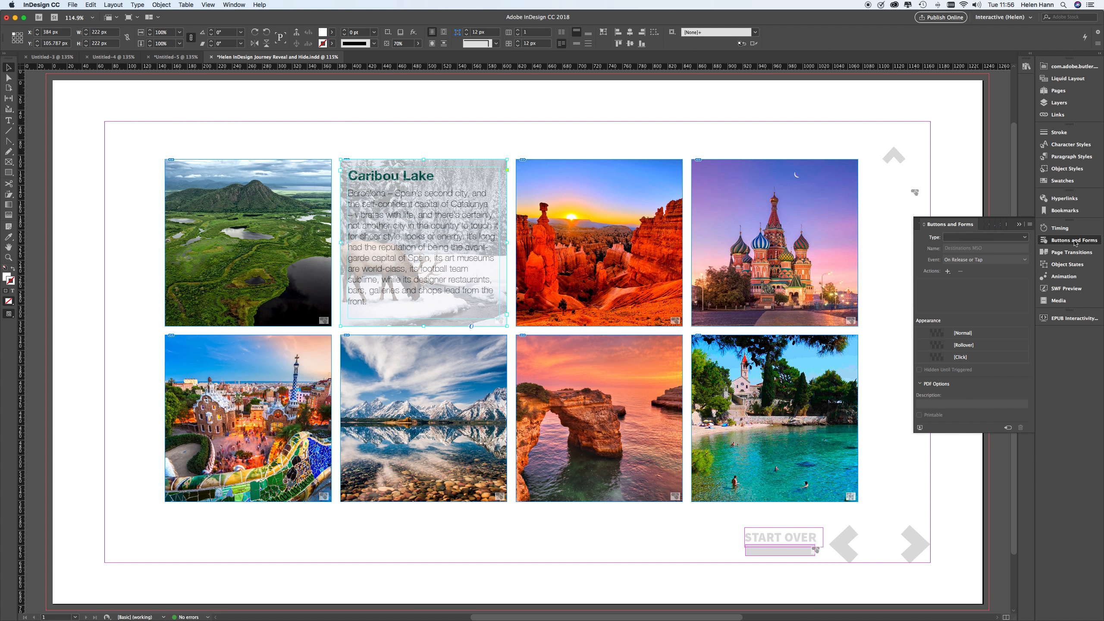
{"action": "left_click", "coordinate": [947, 271]}
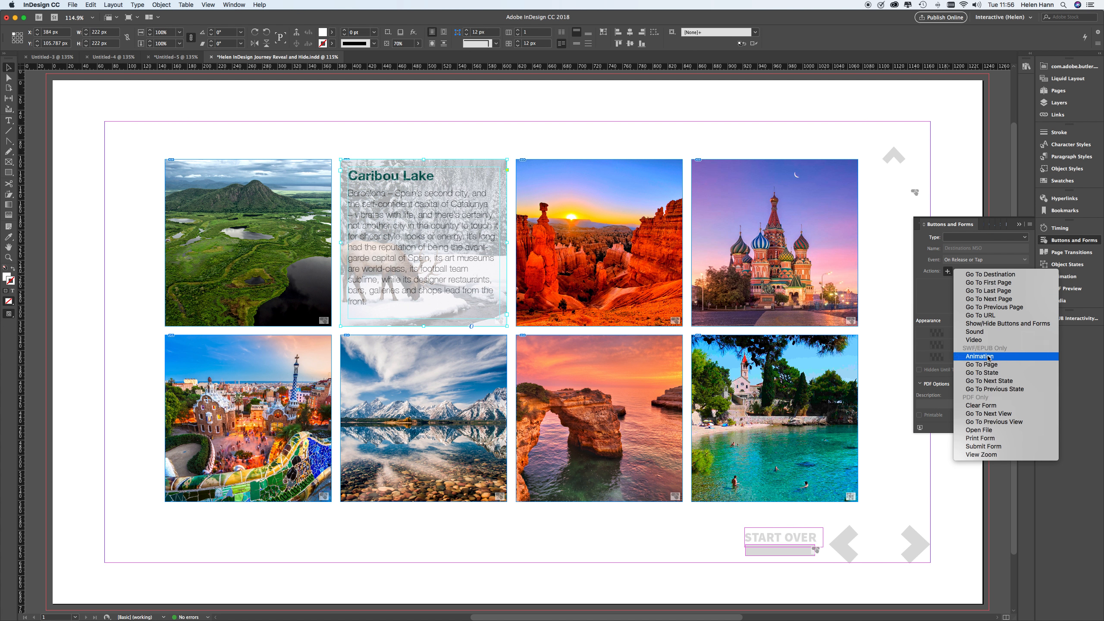
{"action": "left_click", "coordinate": [984, 374]}
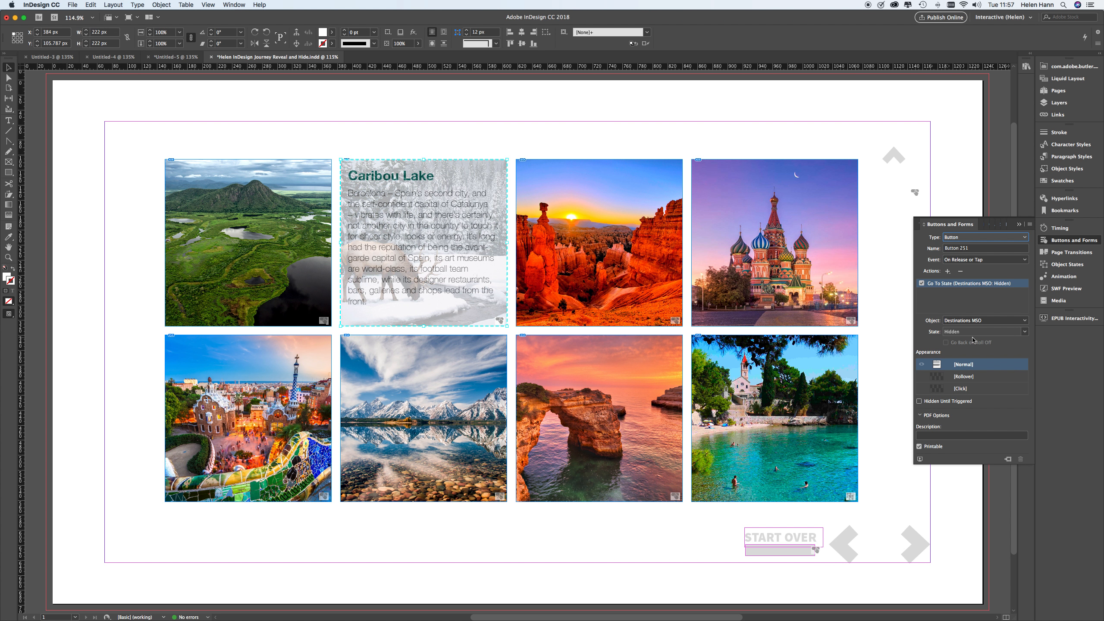
Step: Give the Grand Canyon text frame in state 3 of Destinations MSO a Go To State button action targeting the Hidden state
{"action": "left_click", "coordinate": [1066, 264]}
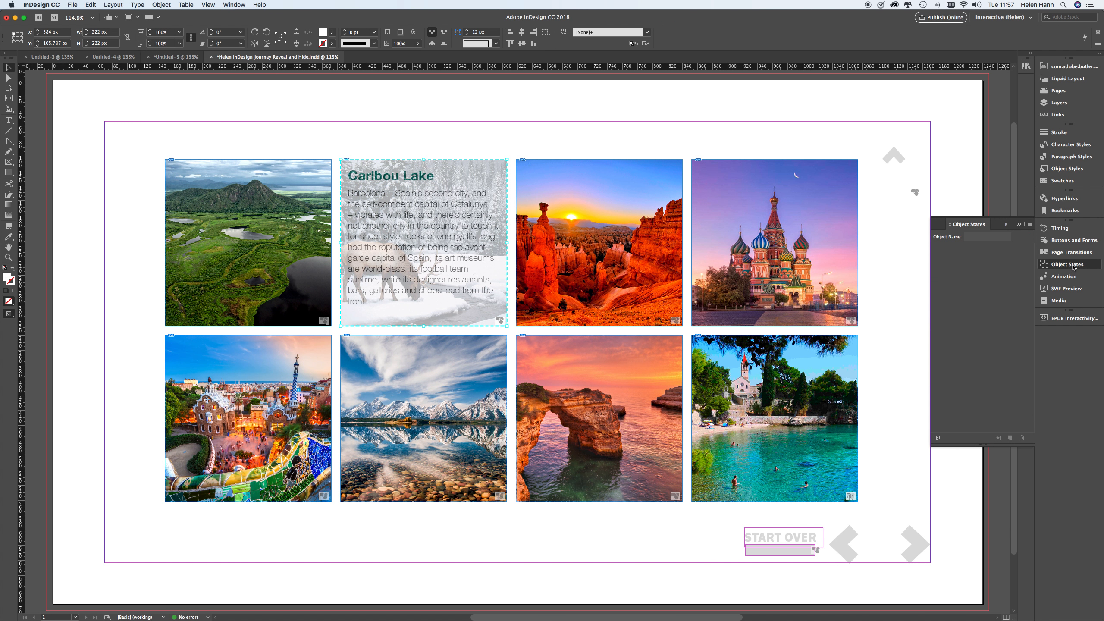
{"action": "left_click", "coordinate": [483, 195]}
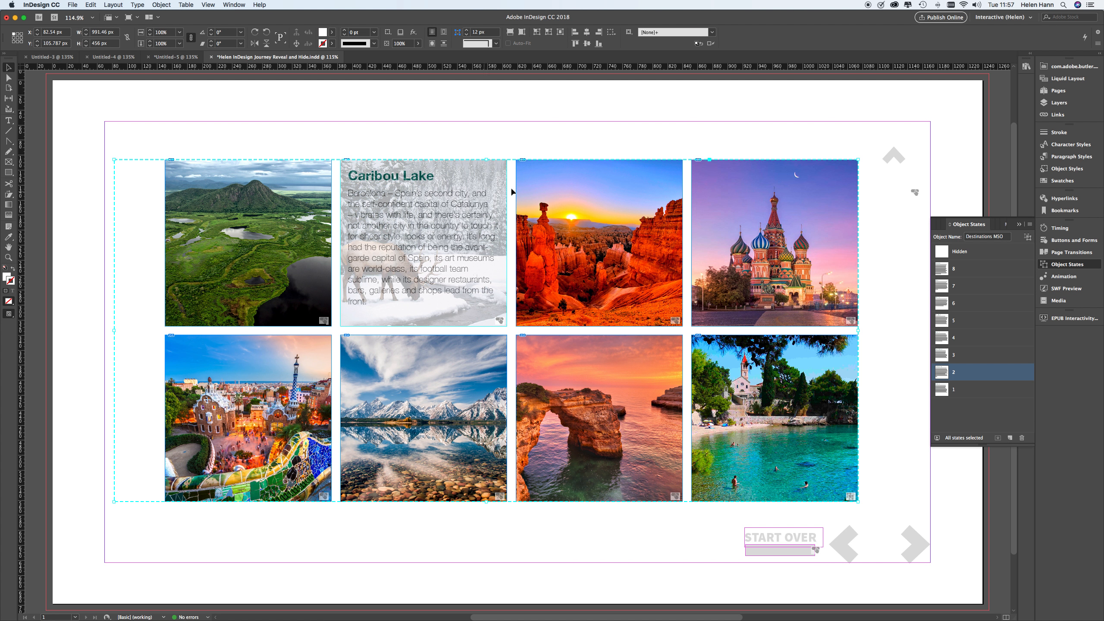
{"action": "left_click", "coordinate": [963, 356]}
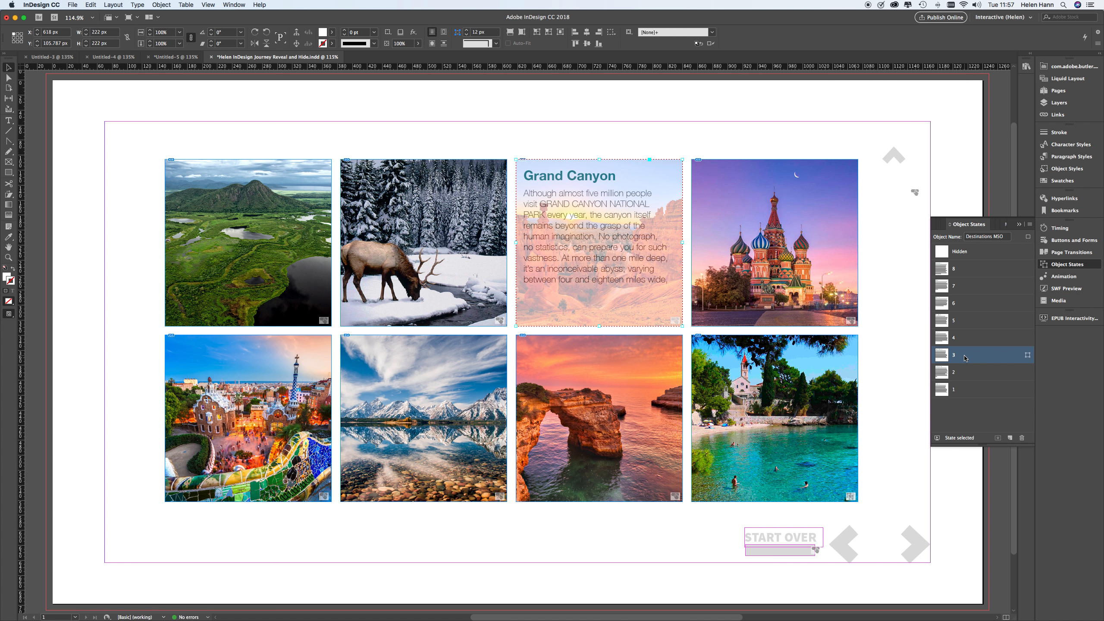
{"action": "left_click", "coordinate": [653, 257]}
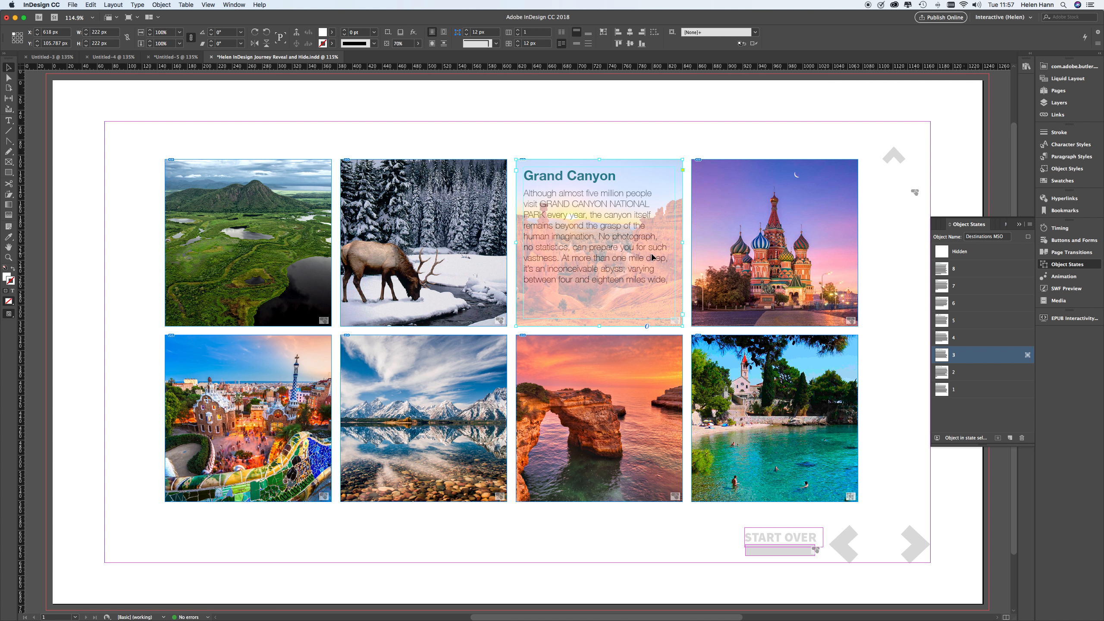
{"action": "left_click", "coordinate": [1082, 242]}
{"action": "left_click", "coordinate": [947, 271]}
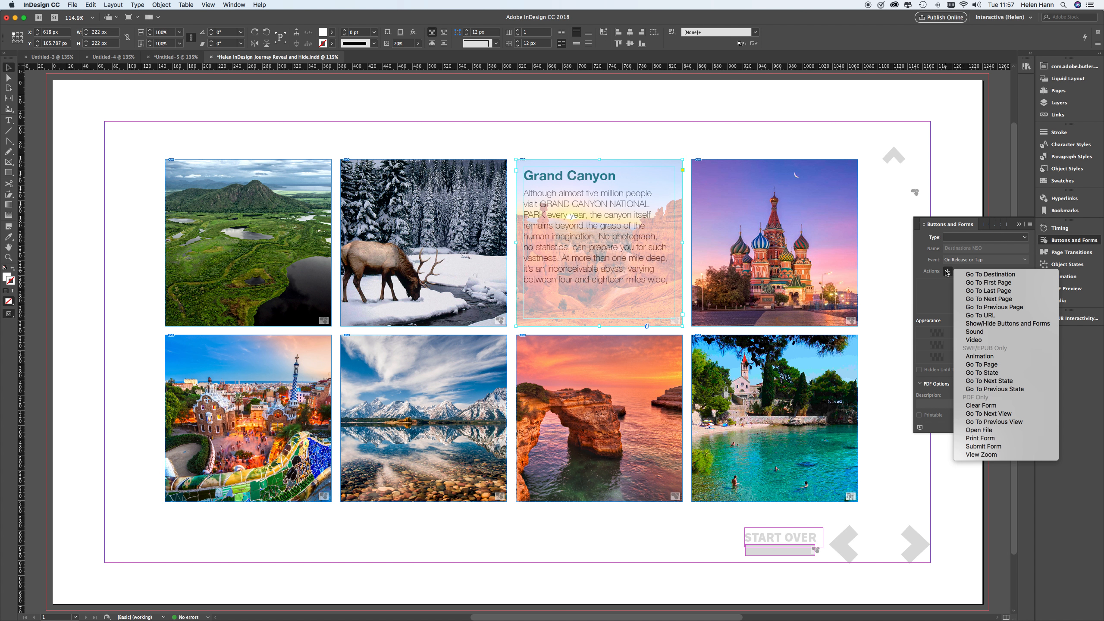
{"action": "left_click", "coordinate": [1036, 373]}
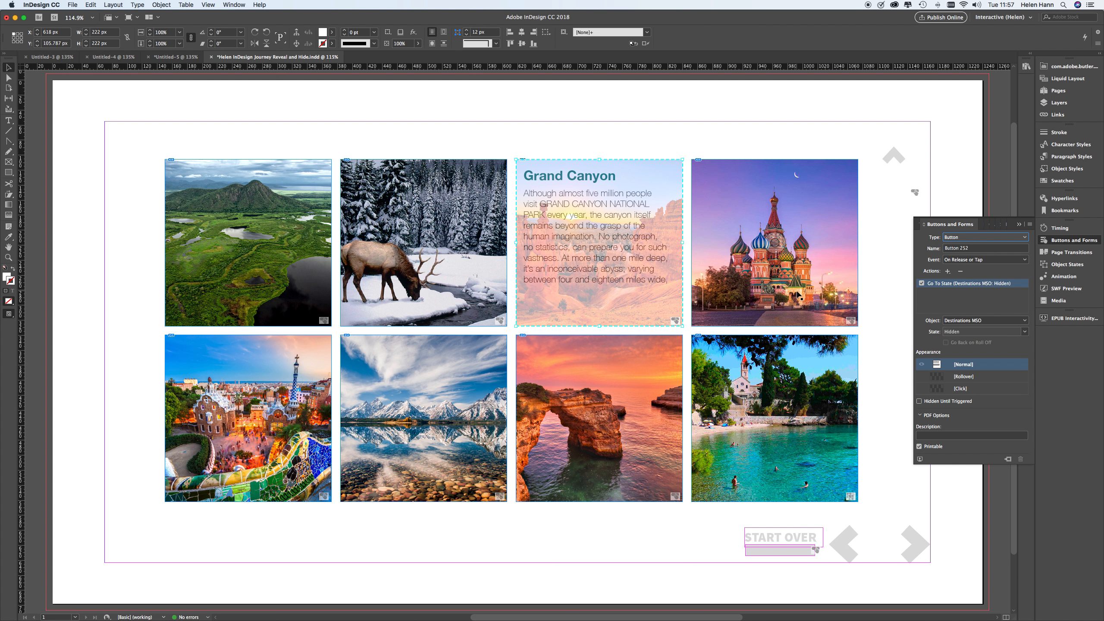
Step: Give the Moscow text frame in state 4 of Destinations MSO a Go To State button action targeting the Hidden state
{"action": "left_click", "coordinate": [1064, 264]}
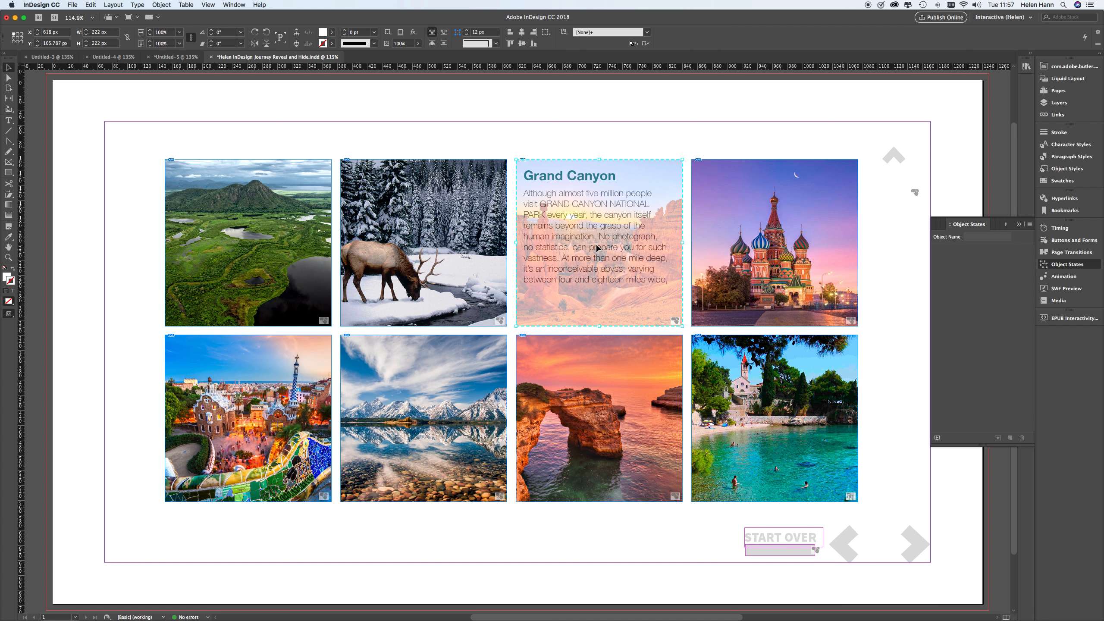
{"action": "left_click", "coordinate": [620, 193]}
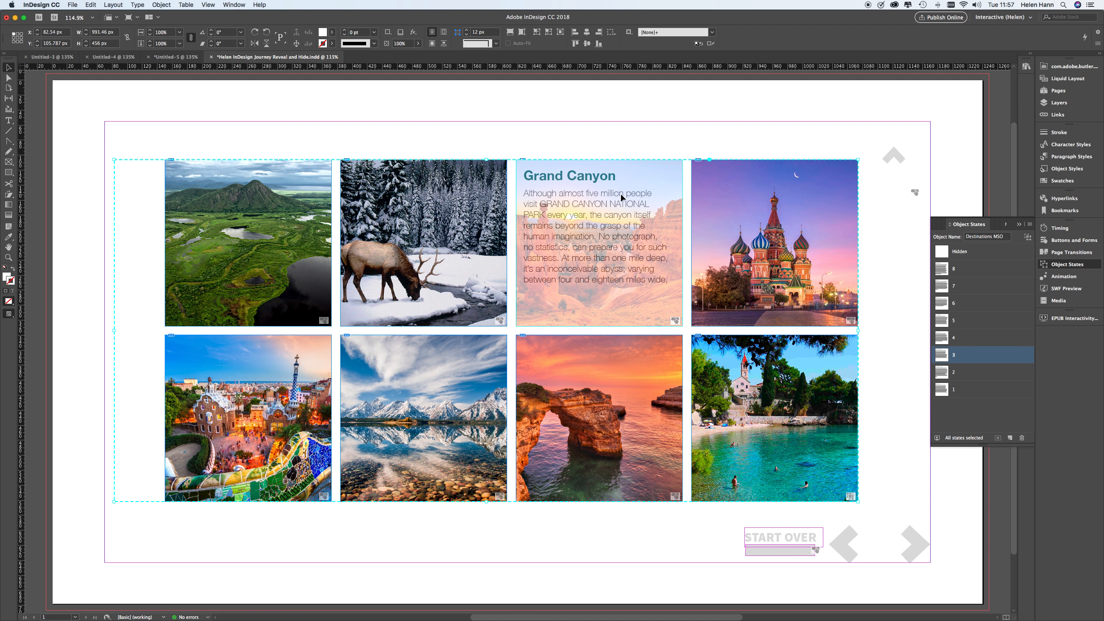
{"action": "left_click", "coordinate": [963, 338]}
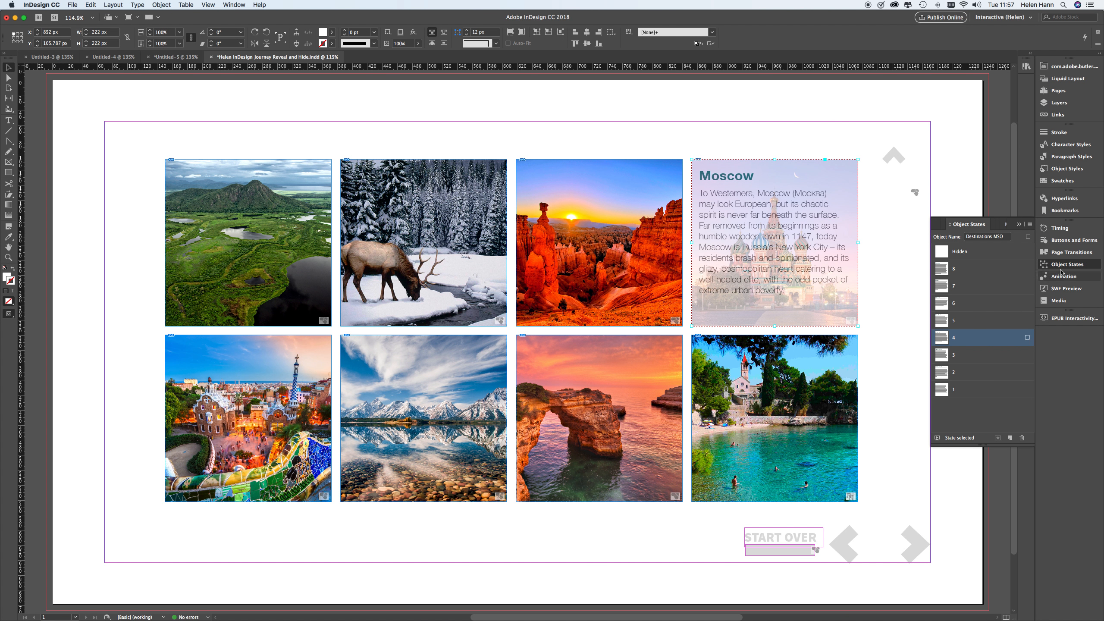
{"action": "left_click", "coordinate": [1063, 240]}
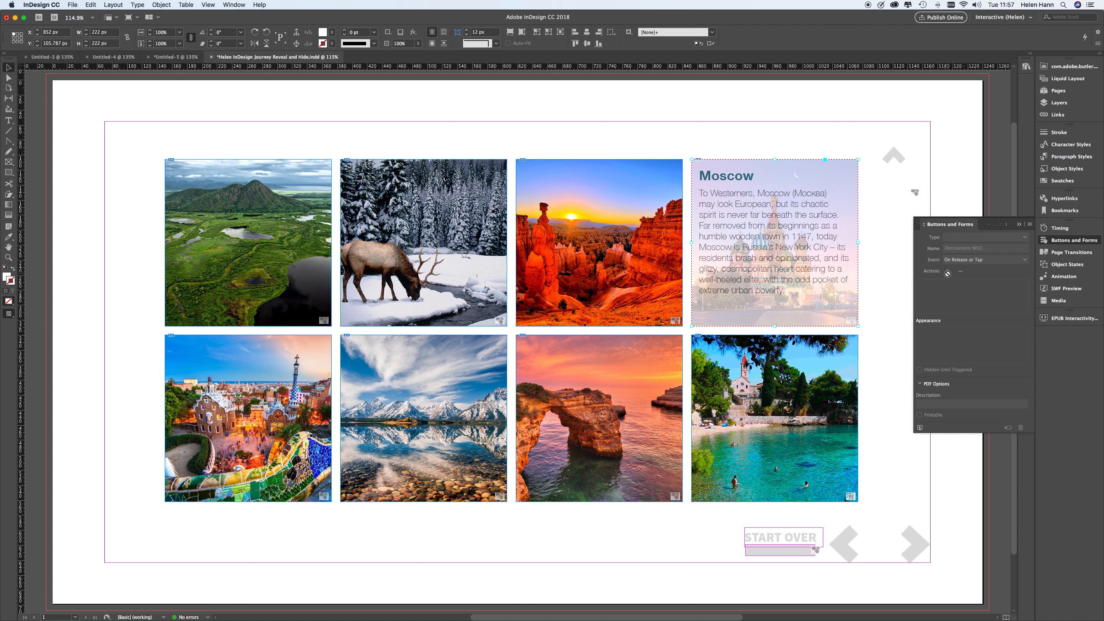
{"action": "left_click", "coordinate": [836, 244]}
{"action": "left_click", "coordinate": [947, 271]}
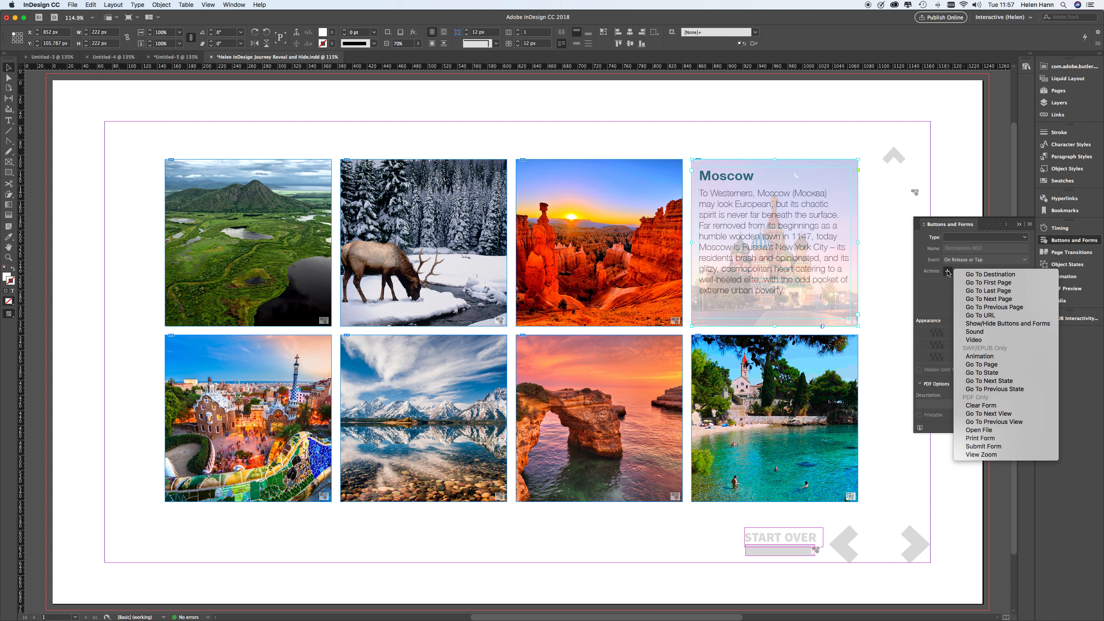
{"action": "left_click", "coordinate": [973, 372]}
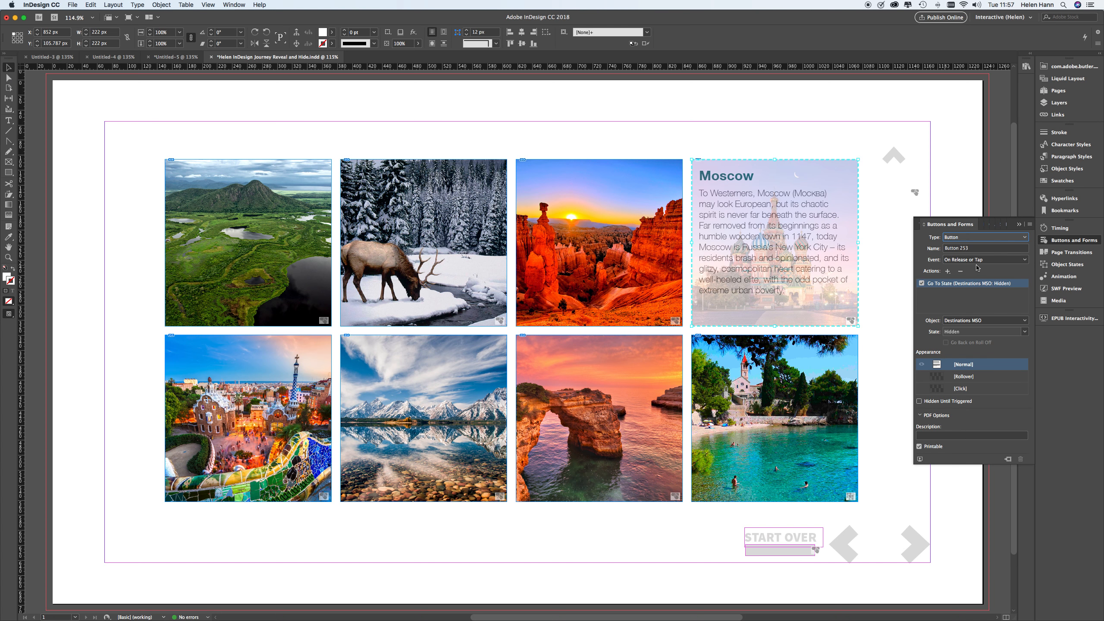
Step: Give the Barcelona text frame in state 5 of Destinations MSO a Go To State button action targeting the Hidden state
{"action": "left_click", "coordinate": [871, 181]}
{"action": "left_click", "coordinate": [828, 194]}
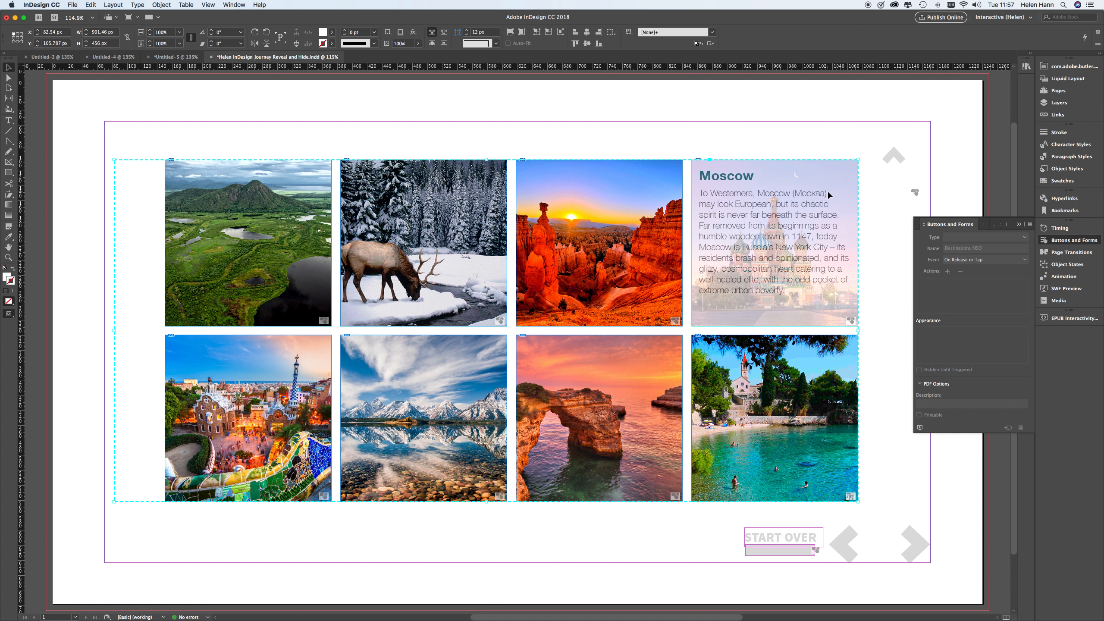
{"action": "left_click", "coordinate": [1067, 264]}
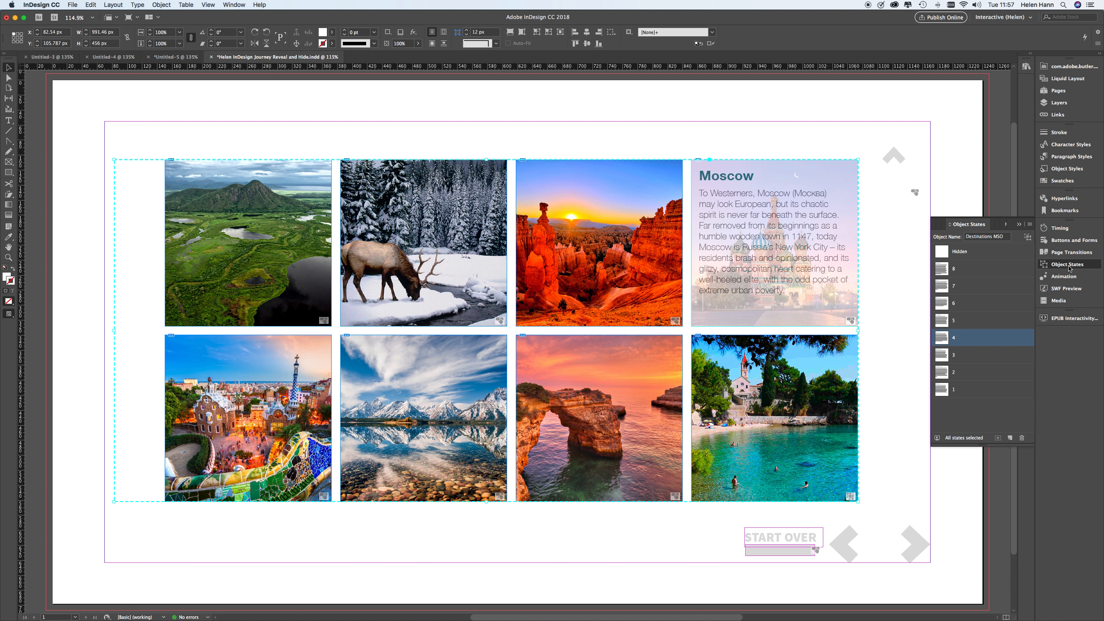
{"action": "left_click", "coordinate": [966, 322]}
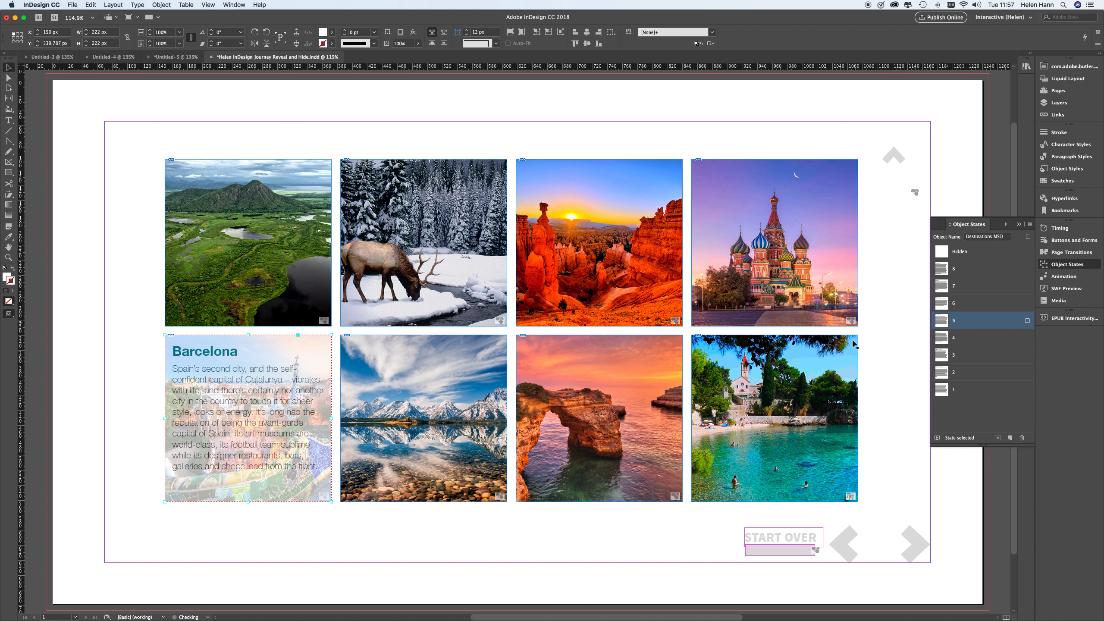
{"action": "left_click", "coordinate": [313, 408]}
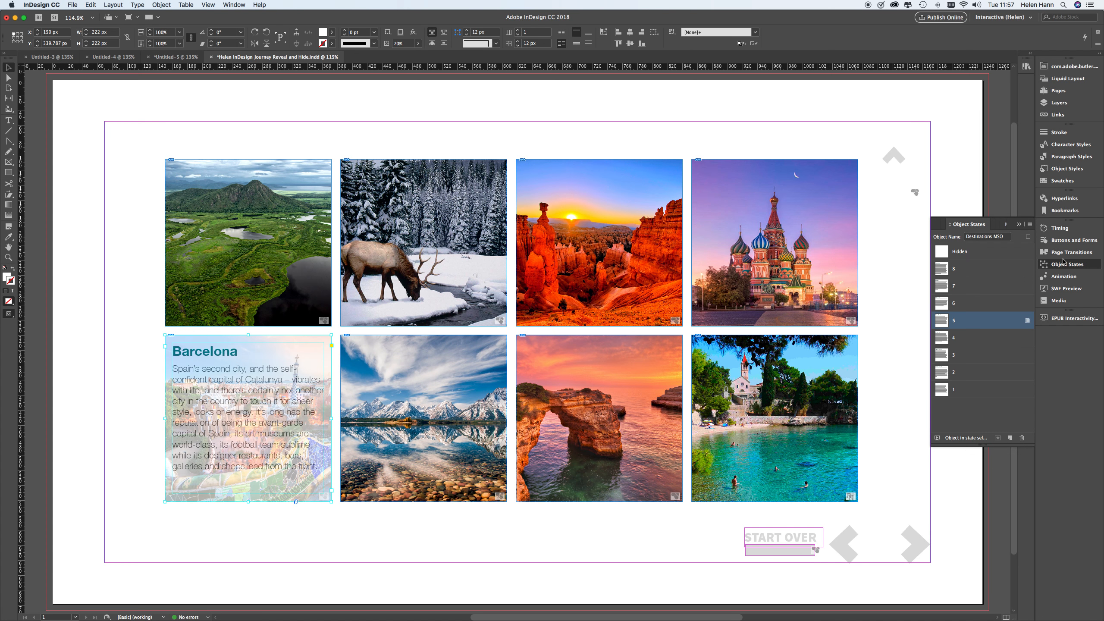
{"action": "left_click", "coordinate": [1066, 242]}
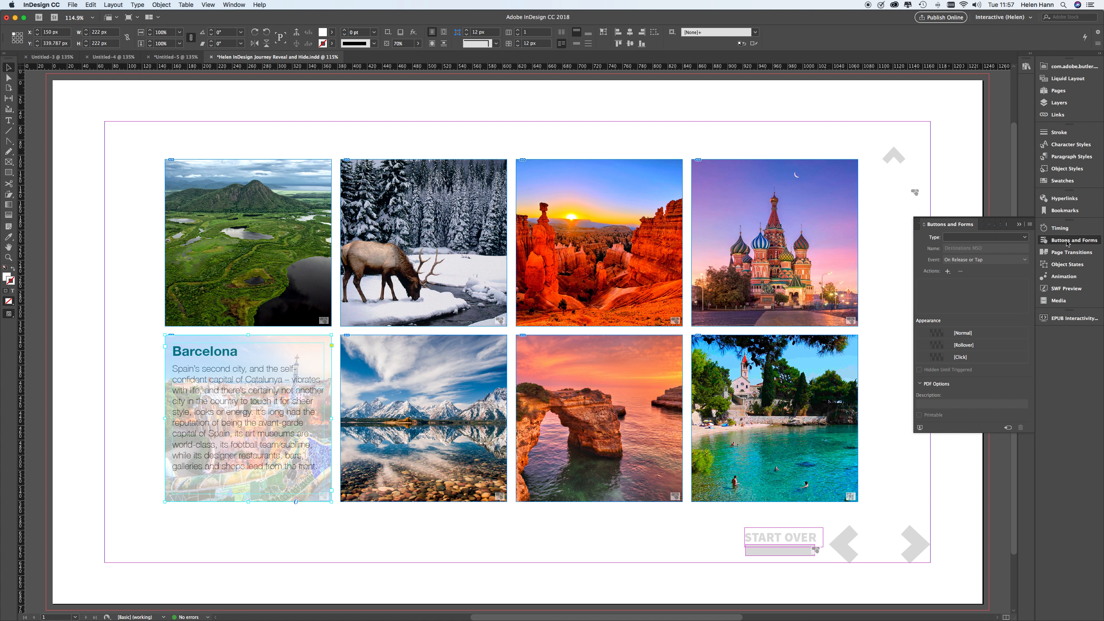
{"action": "left_click", "coordinate": [948, 271]}
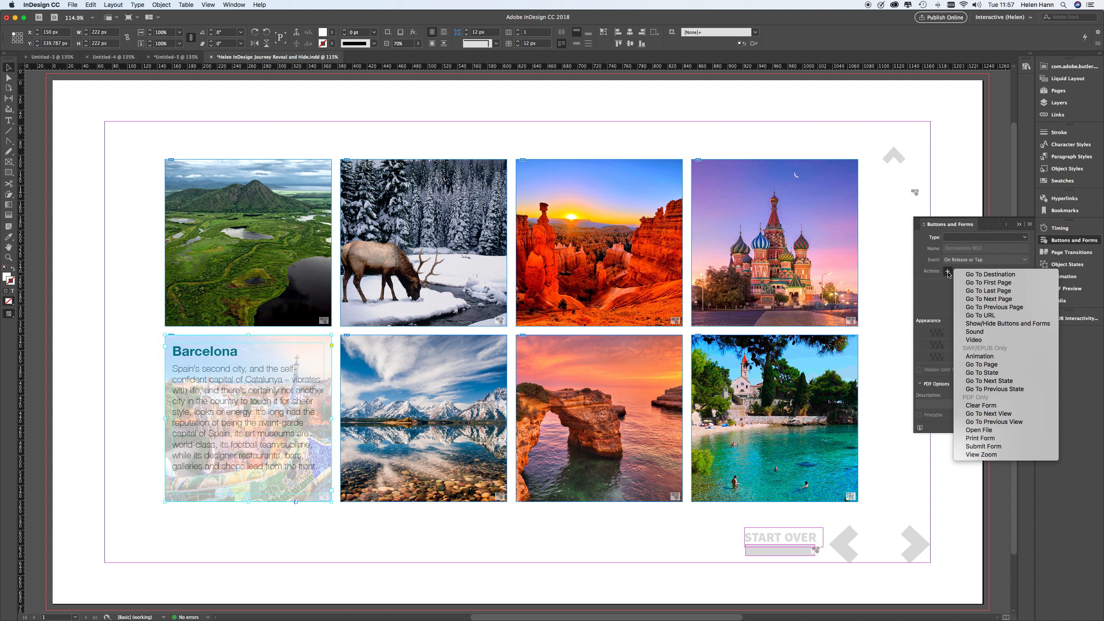
{"action": "left_click", "coordinate": [1002, 373]}
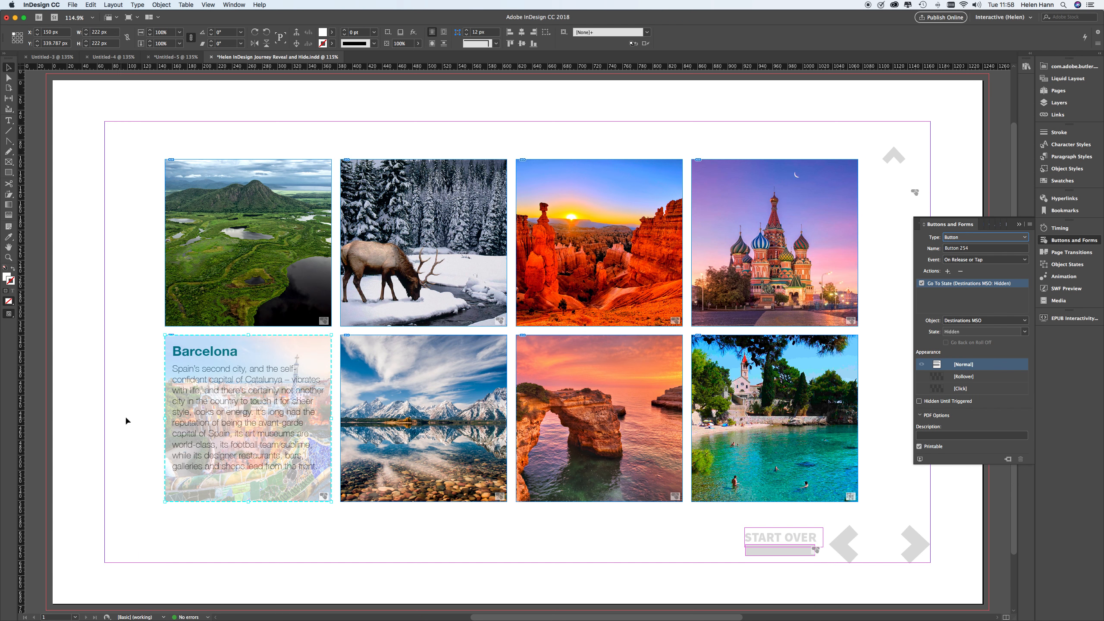
Step: Give the Wyoming text frame in state 6 of Destinations MSO a Go To State button action targeting the Hidden state
{"action": "left_click", "coordinate": [263, 418]}
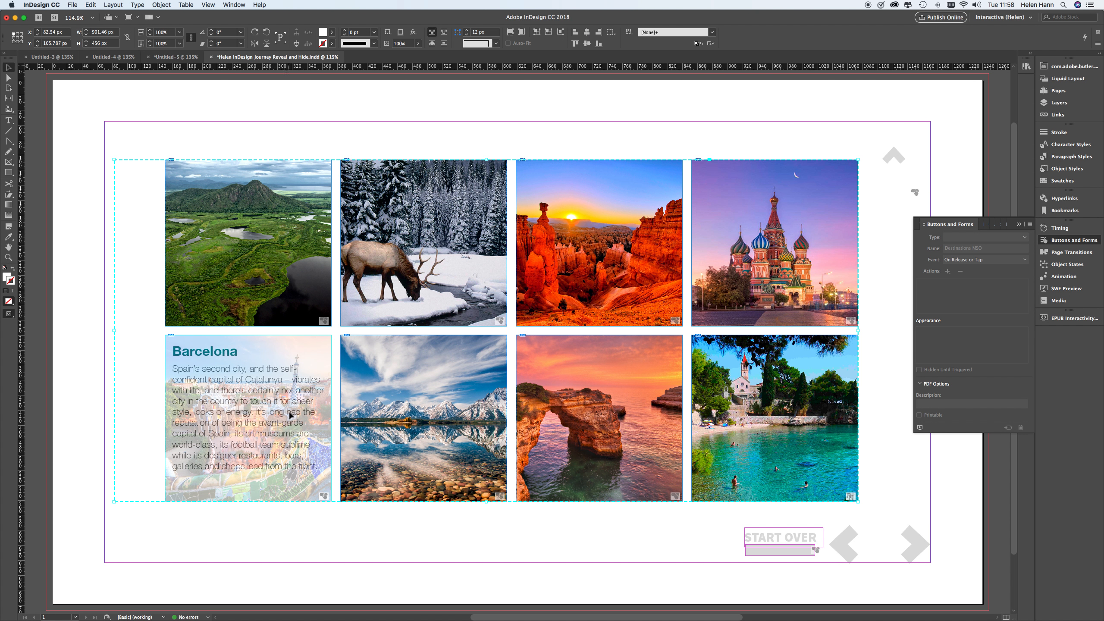
{"action": "left_click", "coordinate": [1074, 266]}
{"action": "left_click", "coordinate": [976, 305]}
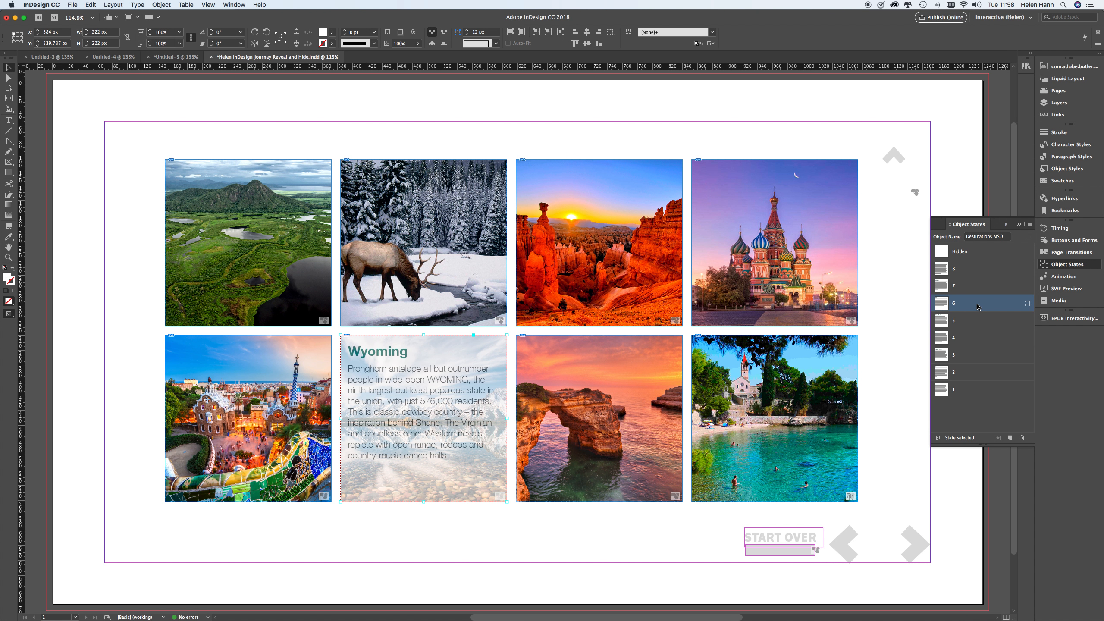
{"action": "left_click", "coordinate": [472, 395]}
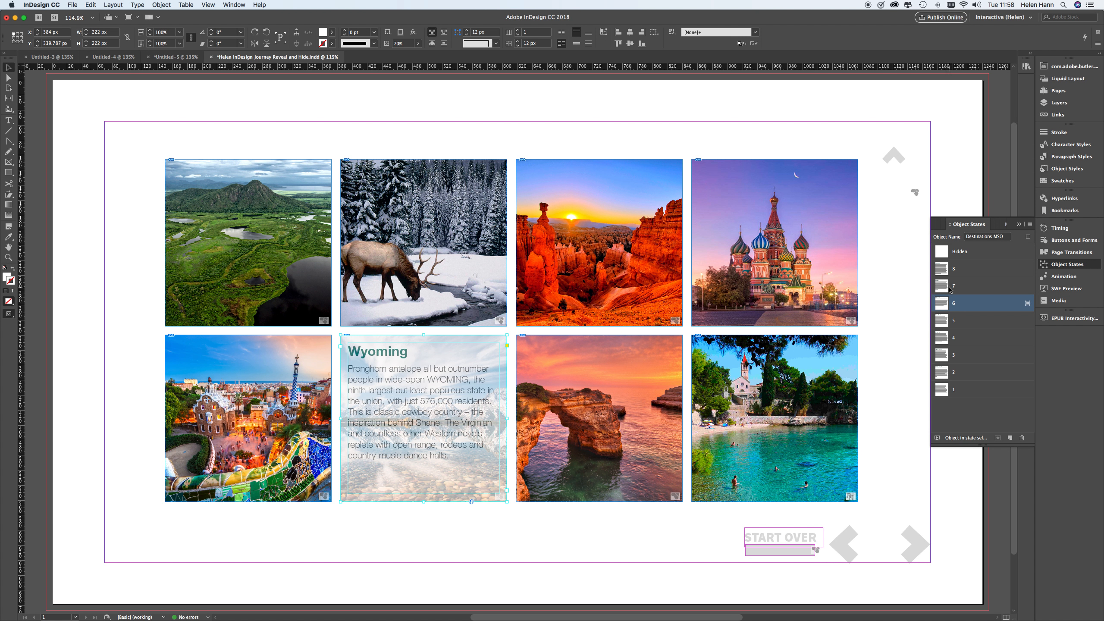
{"action": "left_click", "coordinate": [1073, 241]}
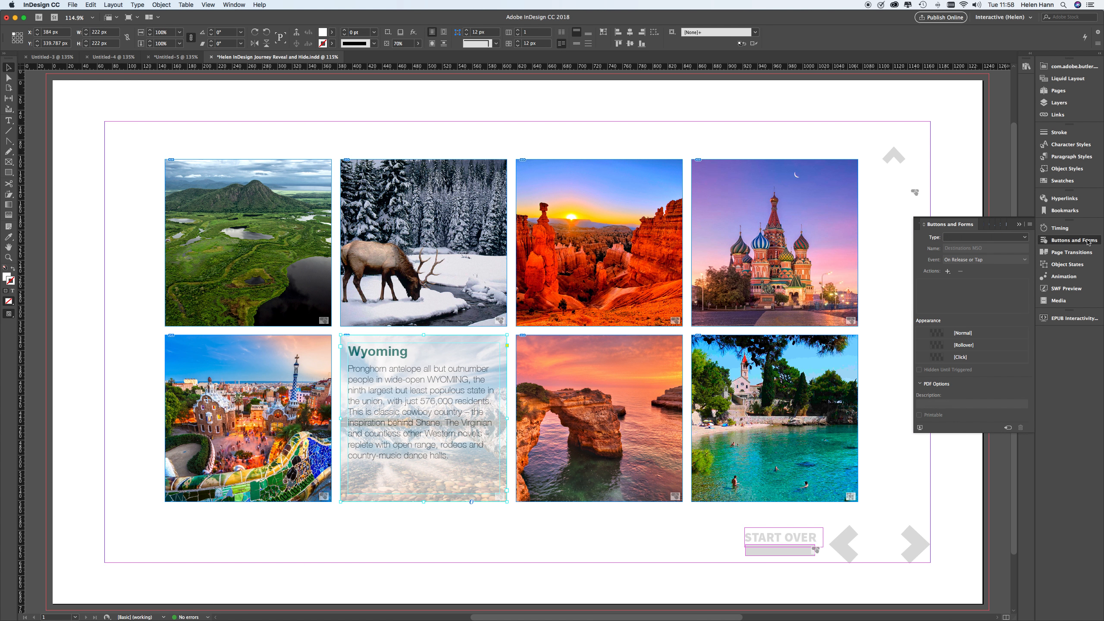
{"action": "left_click", "coordinate": [948, 271]}
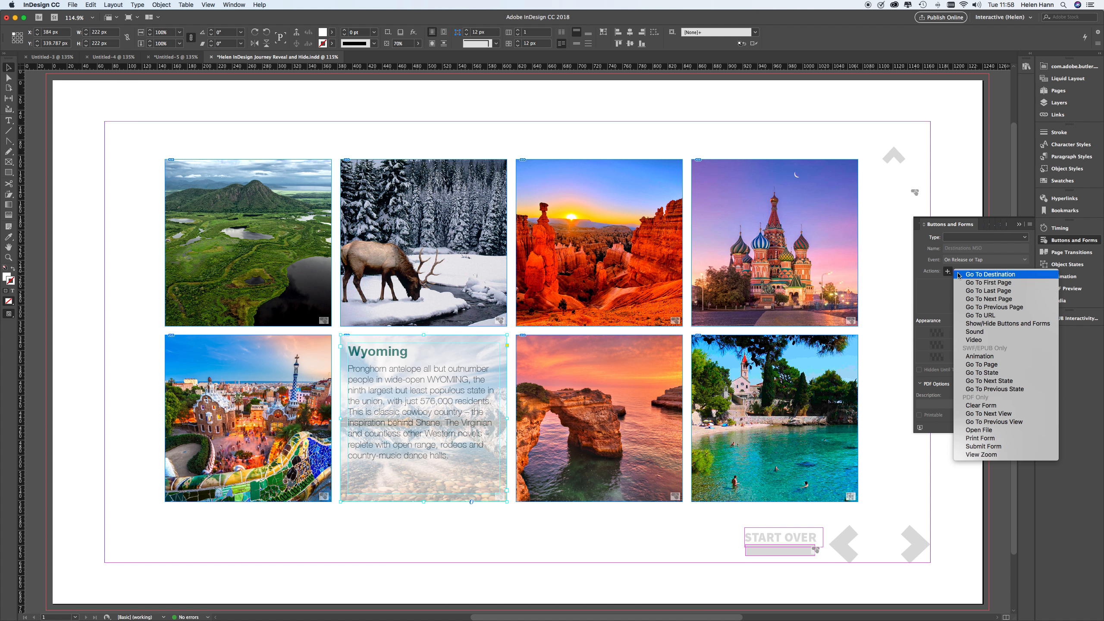
{"action": "left_click", "coordinate": [981, 372]}
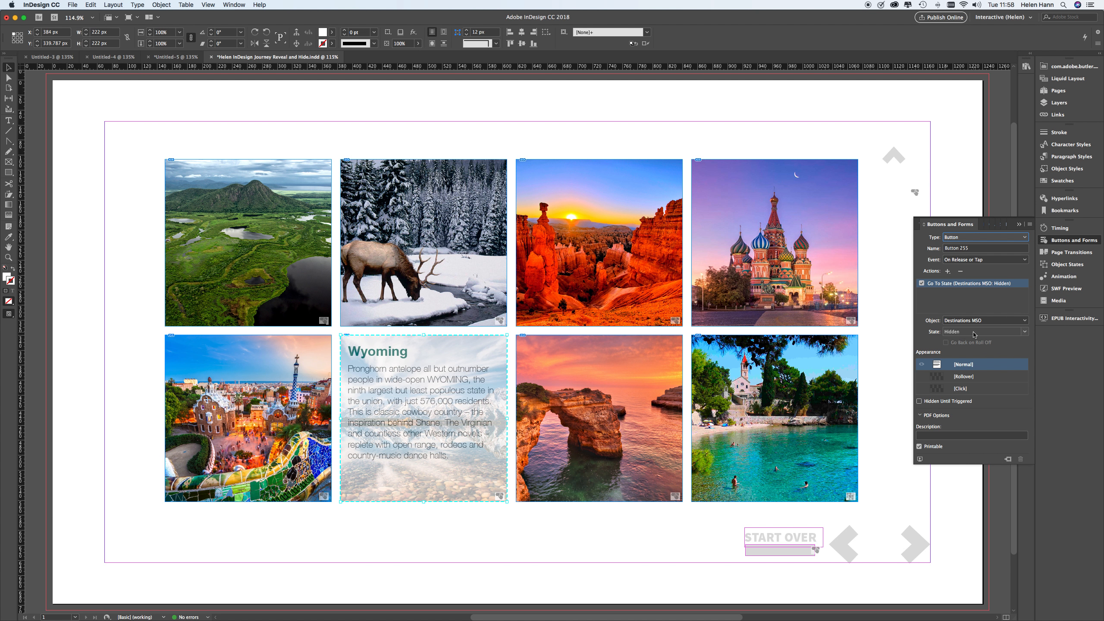
Step: Give the Algarve text frame in state 7 of Destinations MSO a Go To State button action targeting the Hidden state
{"action": "left_click", "coordinate": [1066, 264]}
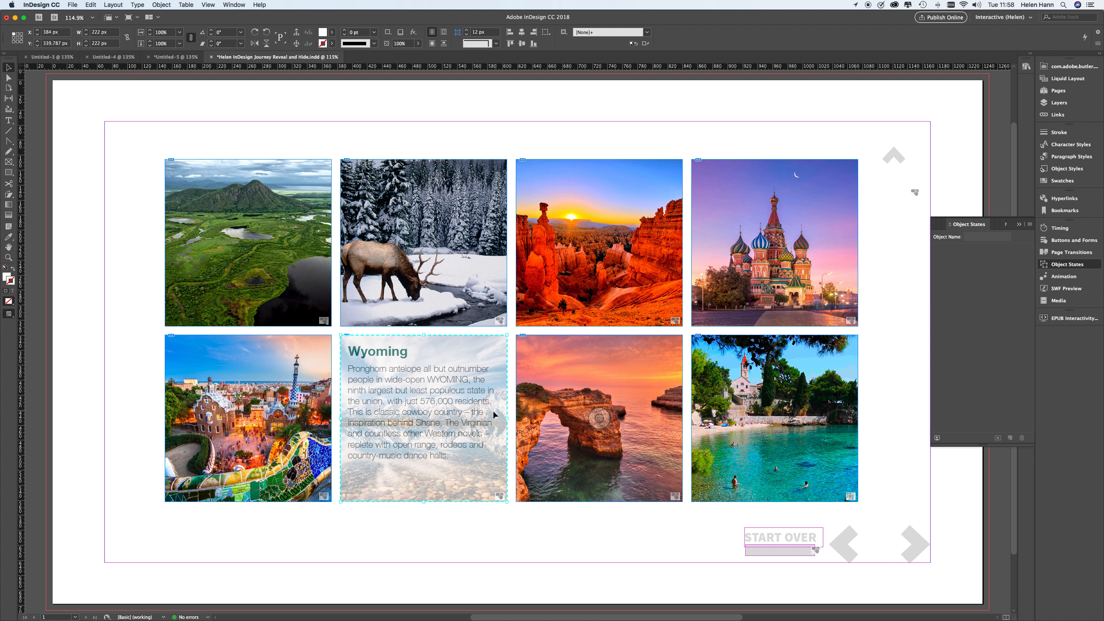
{"action": "left_click", "coordinate": [523, 531]}
{"action": "left_click", "coordinate": [476, 445]}
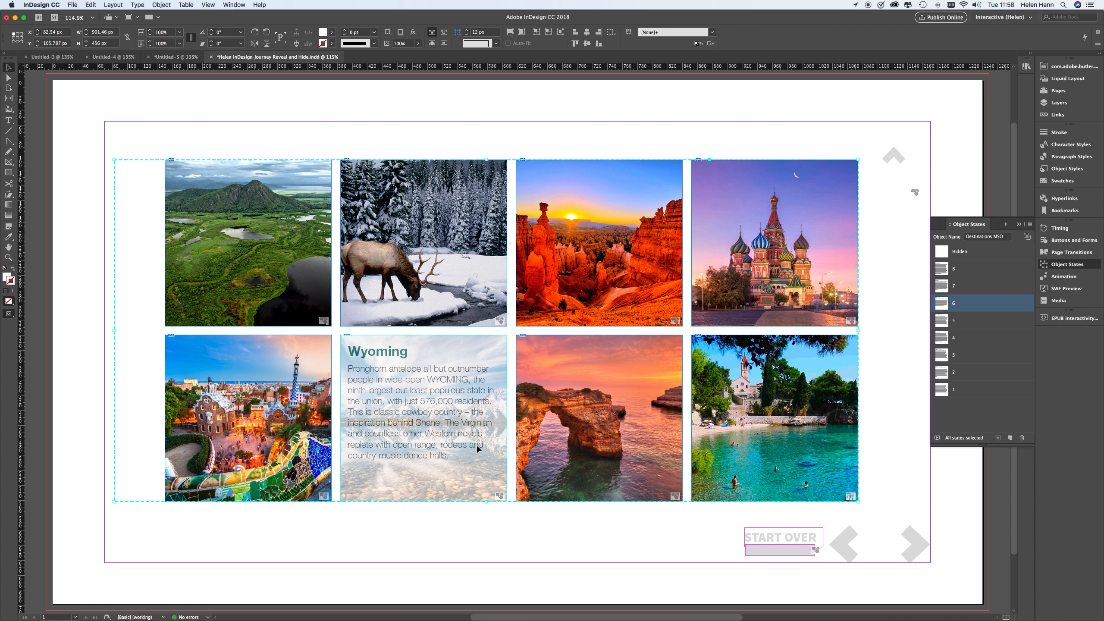
{"action": "double_click", "coordinate": [476, 445]}
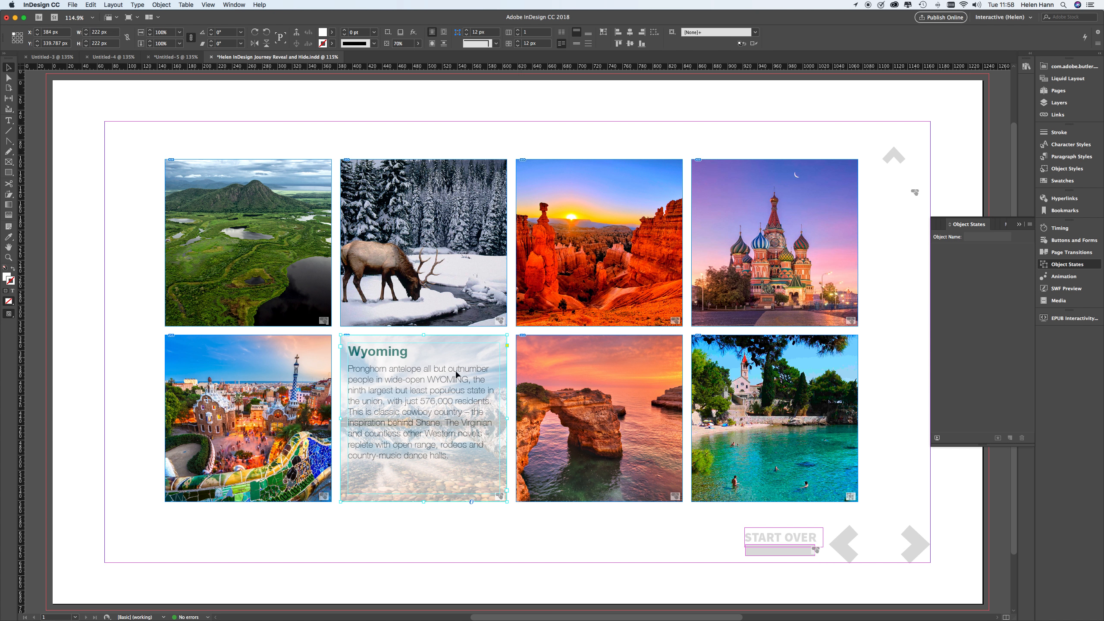
{"action": "left_click", "coordinate": [464, 519]}
{"action": "left_click", "coordinate": [464, 426]}
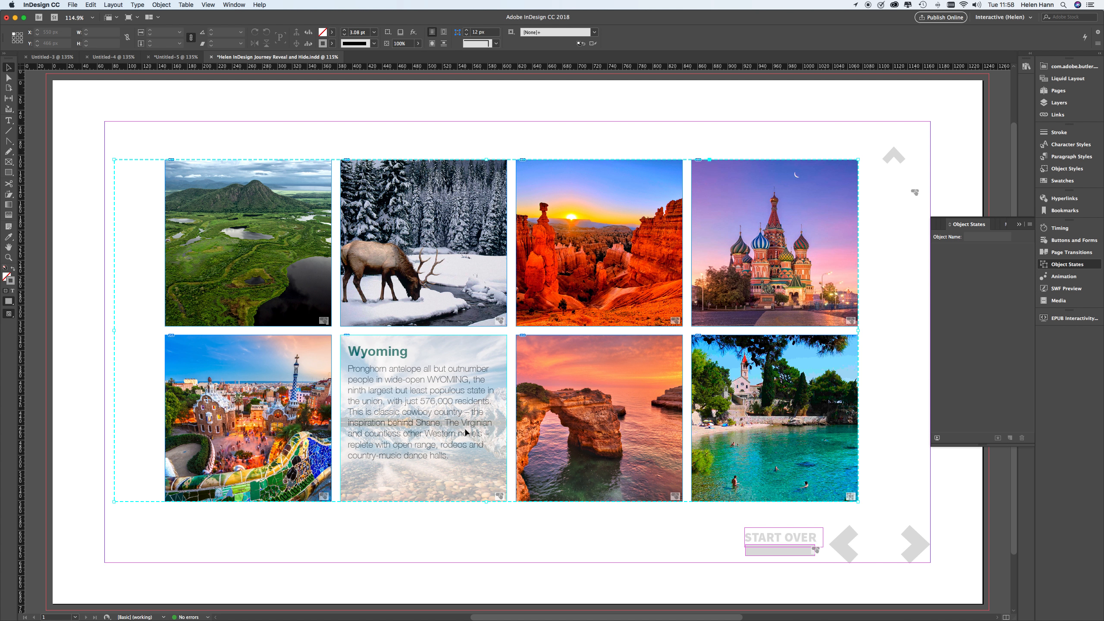
{"action": "left_click", "coordinate": [985, 286]}
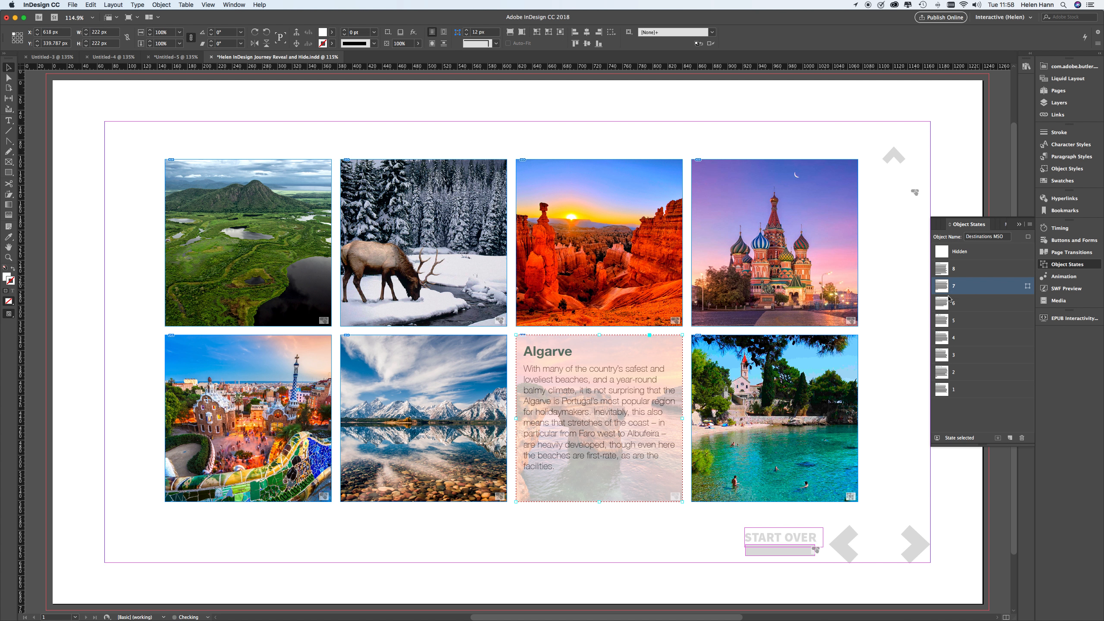
{"action": "double_click", "coordinate": [660, 397]}
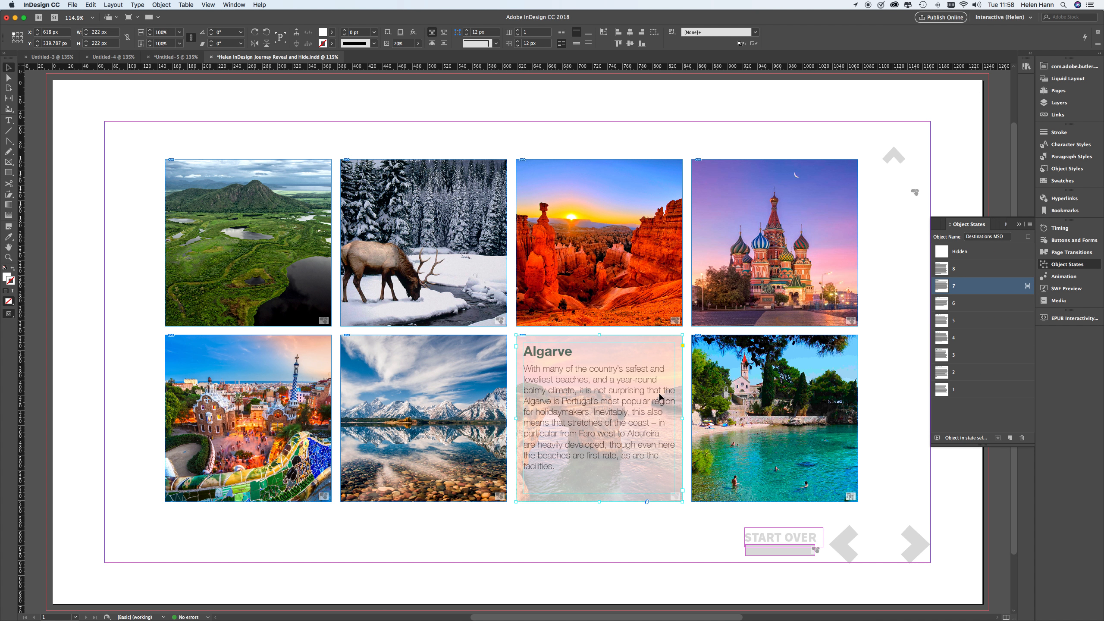
{"action": "left_click", "coordinate": [1080, 242]}
{"action": "left_click", "coordinate": [947, 271]}
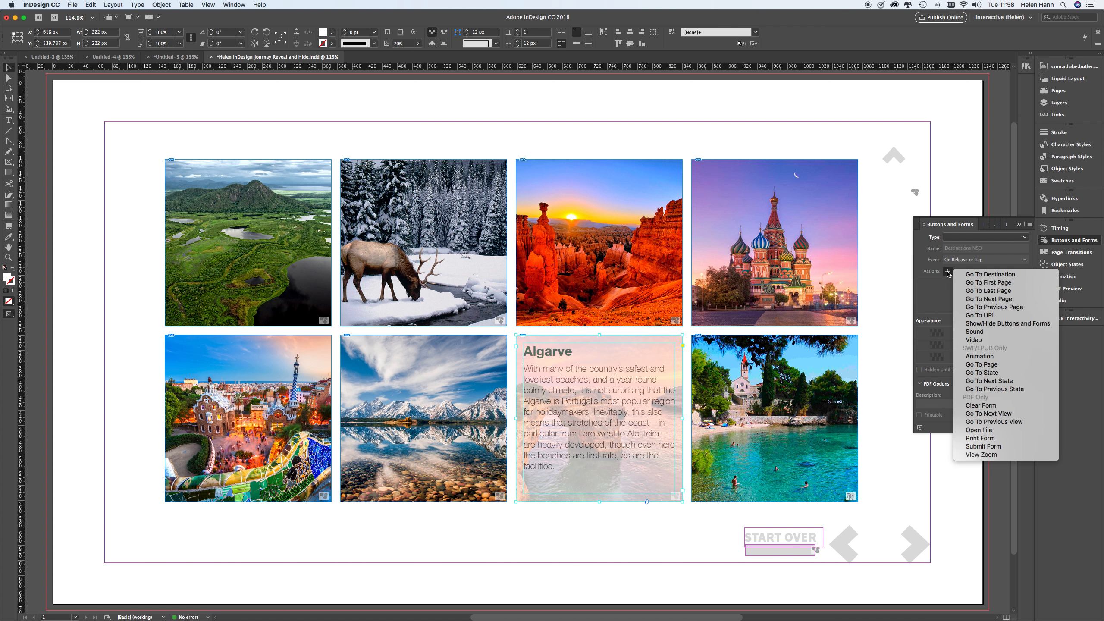
{"action": "left_click", "coordinate": [981, 374]}
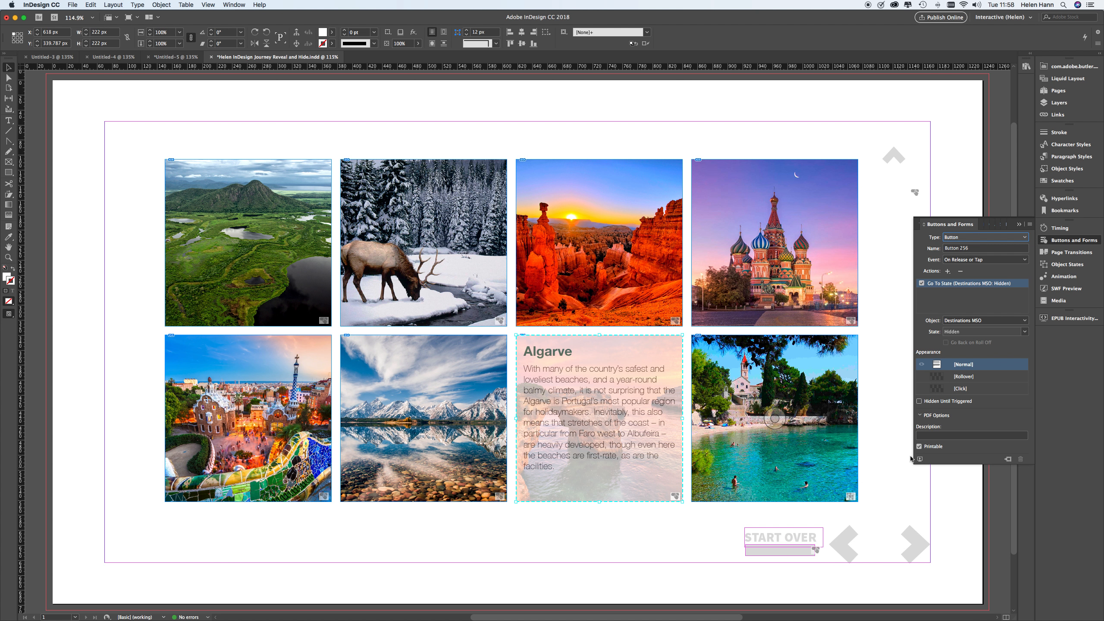
Step: Give the Dalmatia text frame in state 8 of Destinations MSO a Go To State button action targeting the Hidden state
{"action": "left_click", "coordinate": [1073, 265]}
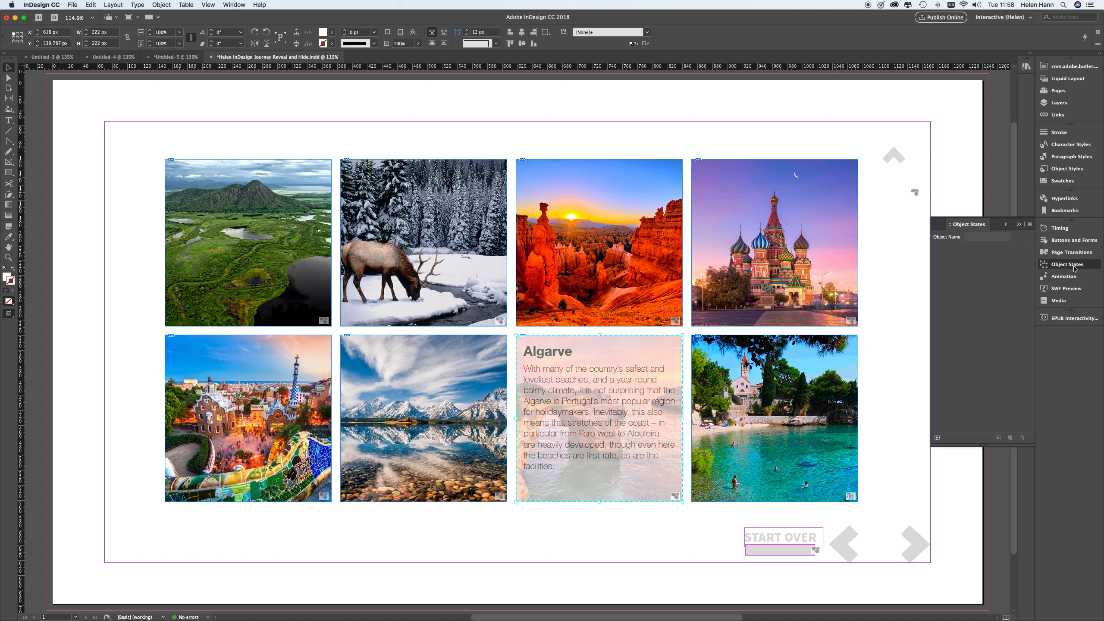
{"action": "left_click", "coordinate": [584, 477]}
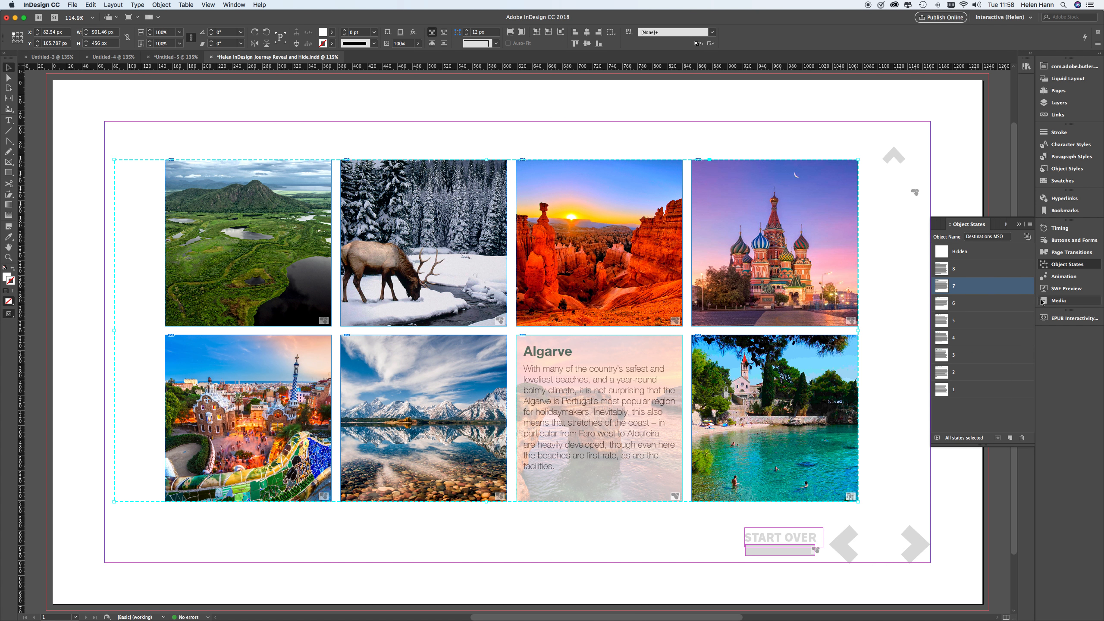
{"action": "left_click", "coordinate": [959, 268]}
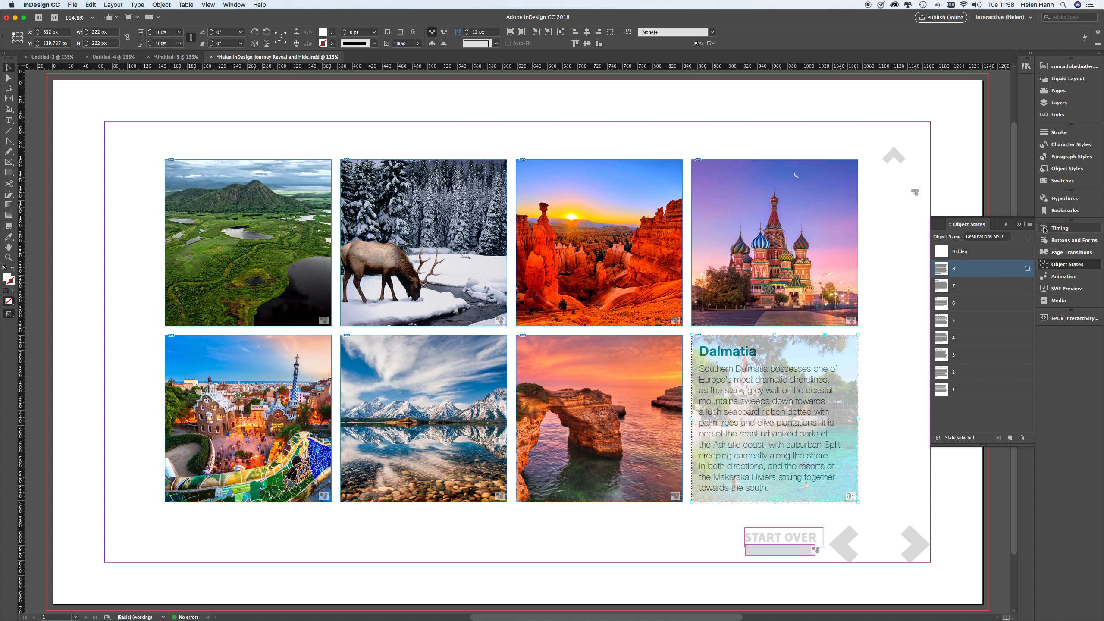
{"action": "left_click", "coordinate": [1063, 241]}
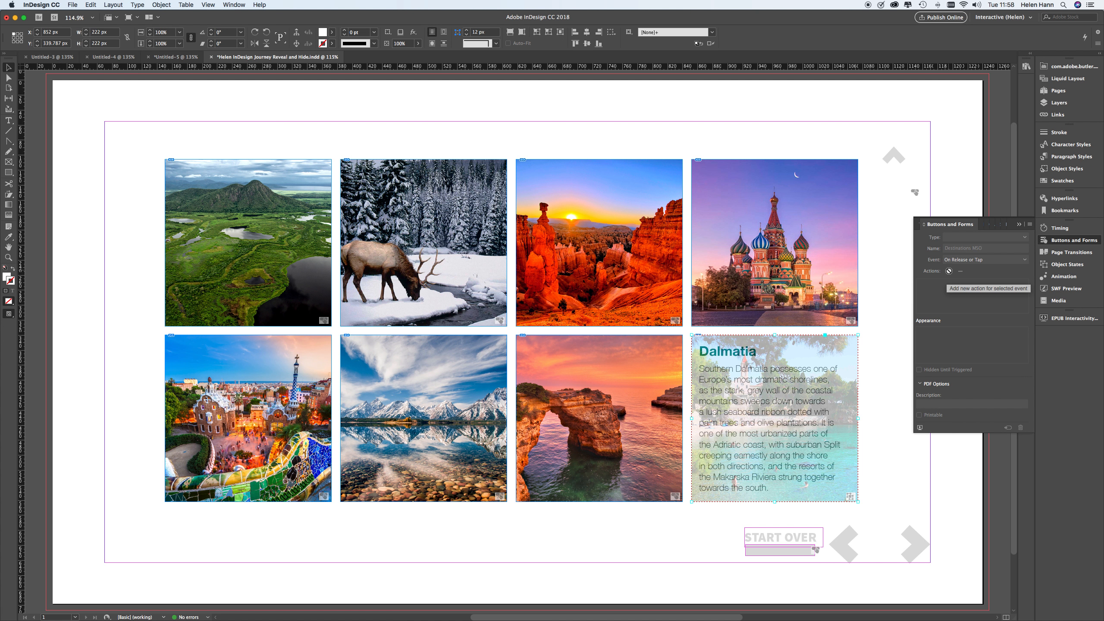
{"action": "left_click", "coordinate": [853, 345]}
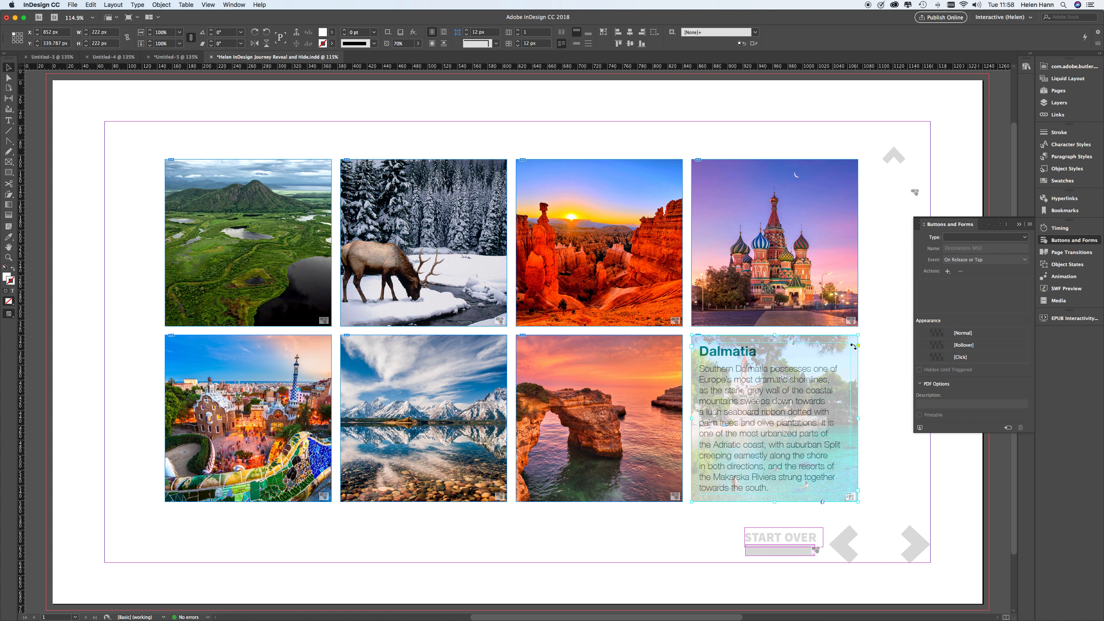
{"action": "left_click", "coordinate": [947, 271]}
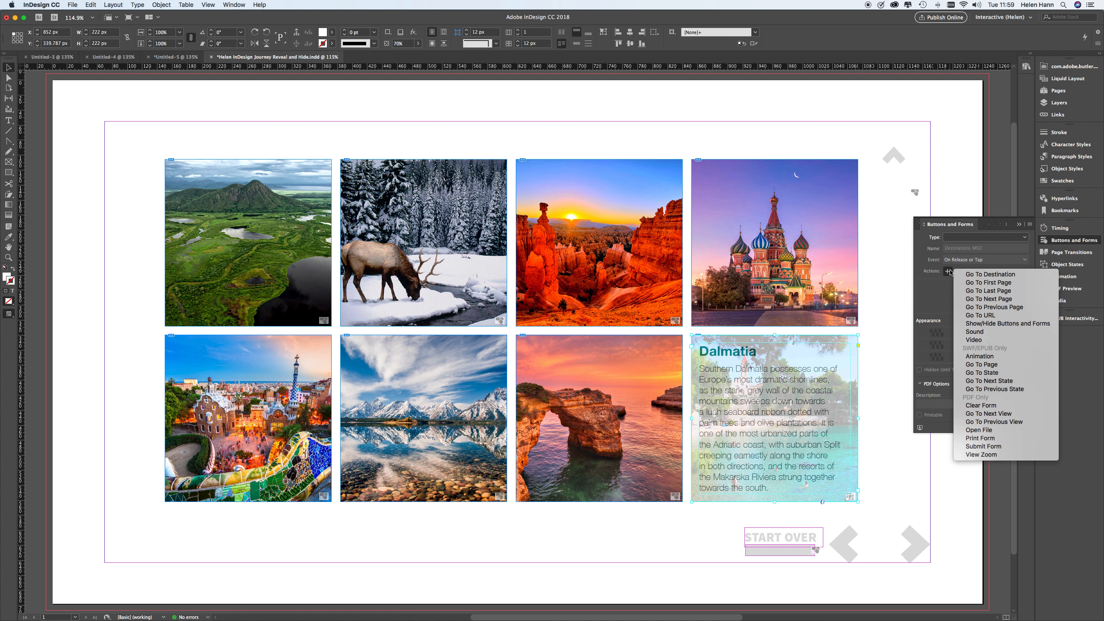
{"action": "left_click", "coordinate": [976, 377]}
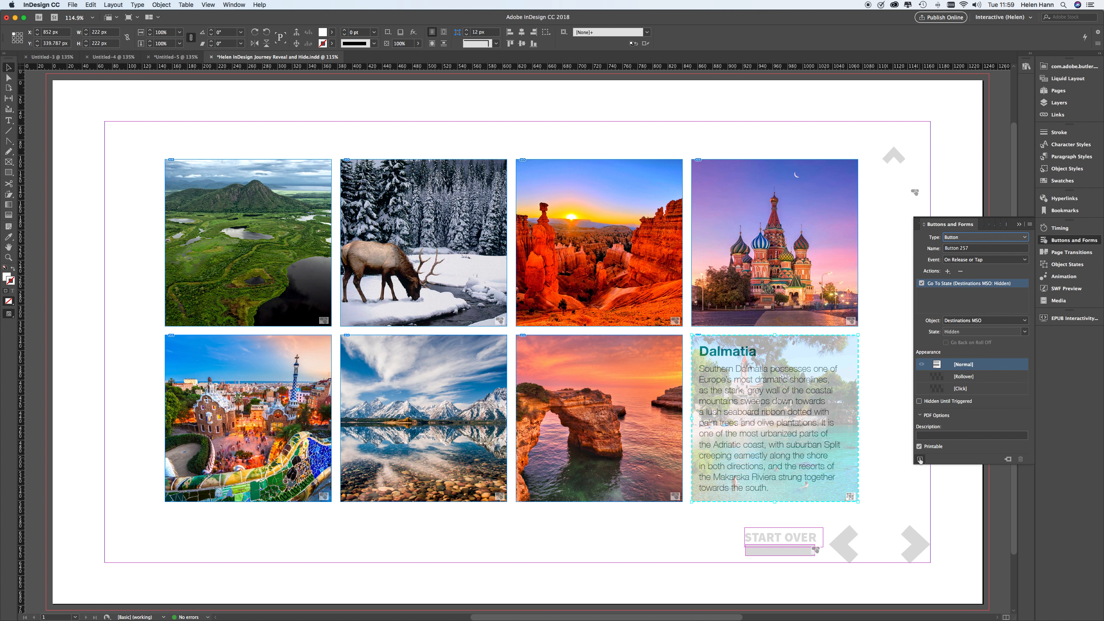
Step: Play the EPUB interactivity preview and test revealing the destination texts from their images and hiding the Barcelona text again
{"action": "left_click", "coordinate": [1062, 319]}
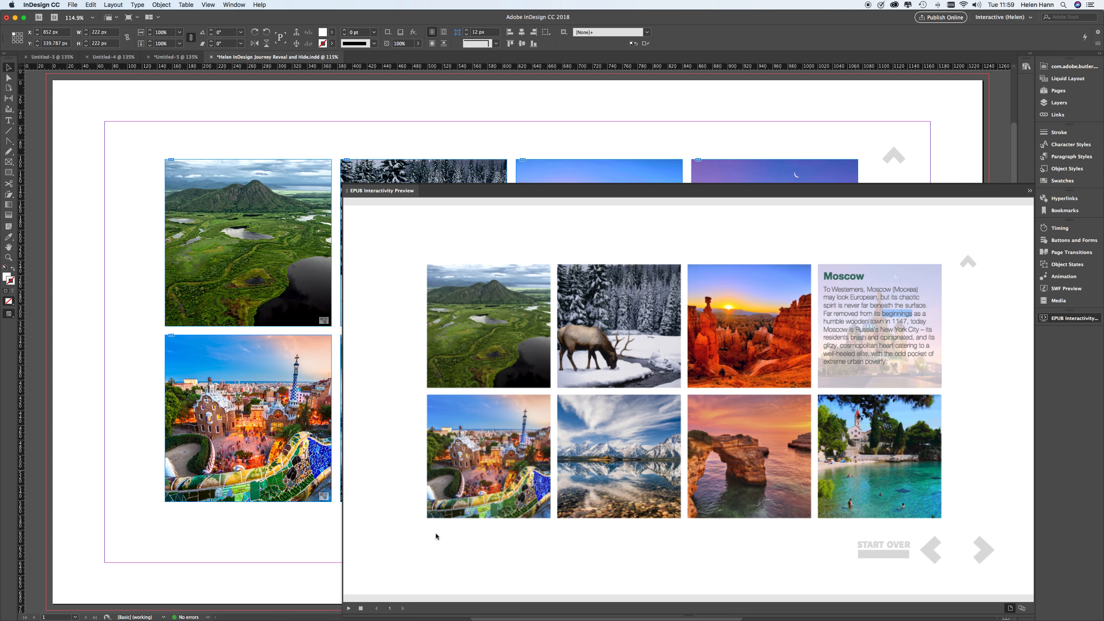
{"action": "left_click", "coordinate": [348, 608]}
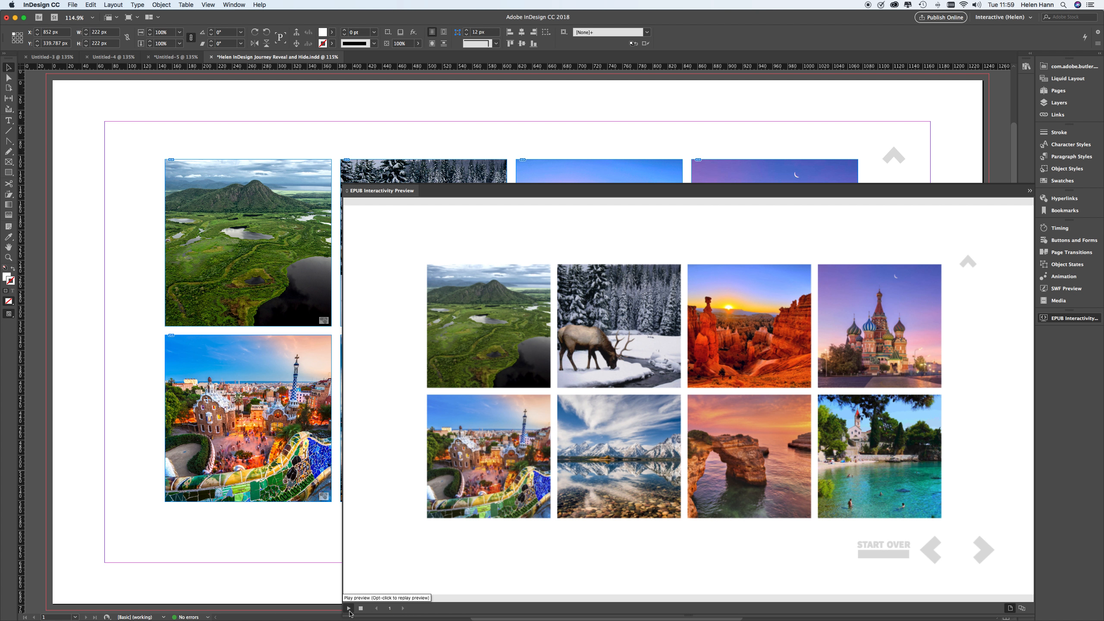
{"action": "left_click", "coordinate": [467, 335]}
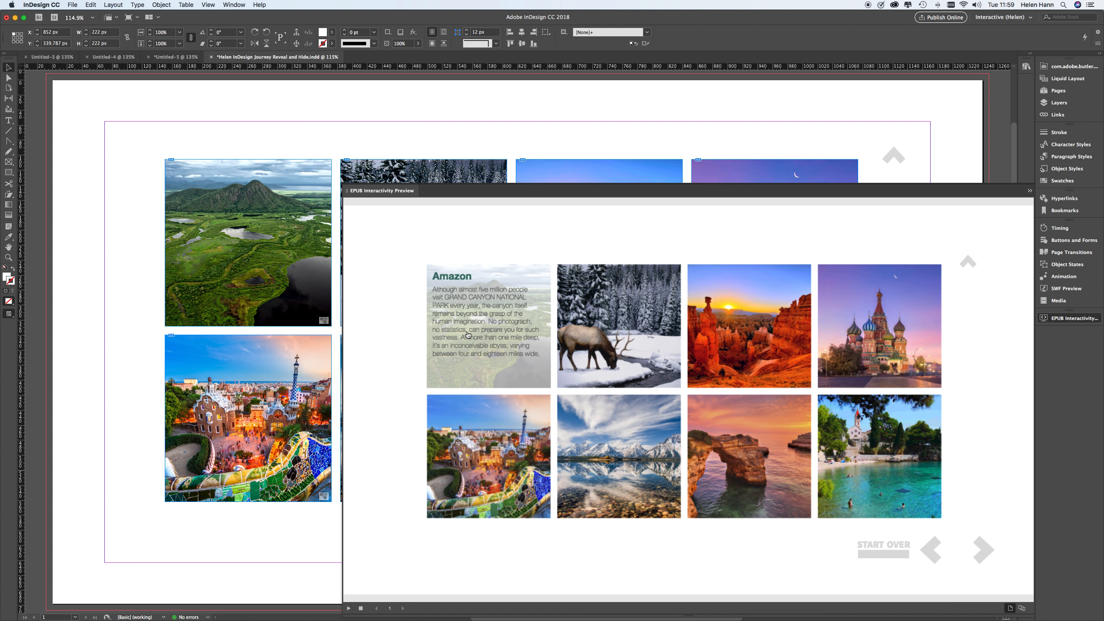
{"action": "left_click", "coordinate": [768, 463]}
{"action": "left_click", "coordinate": [632, 483]}
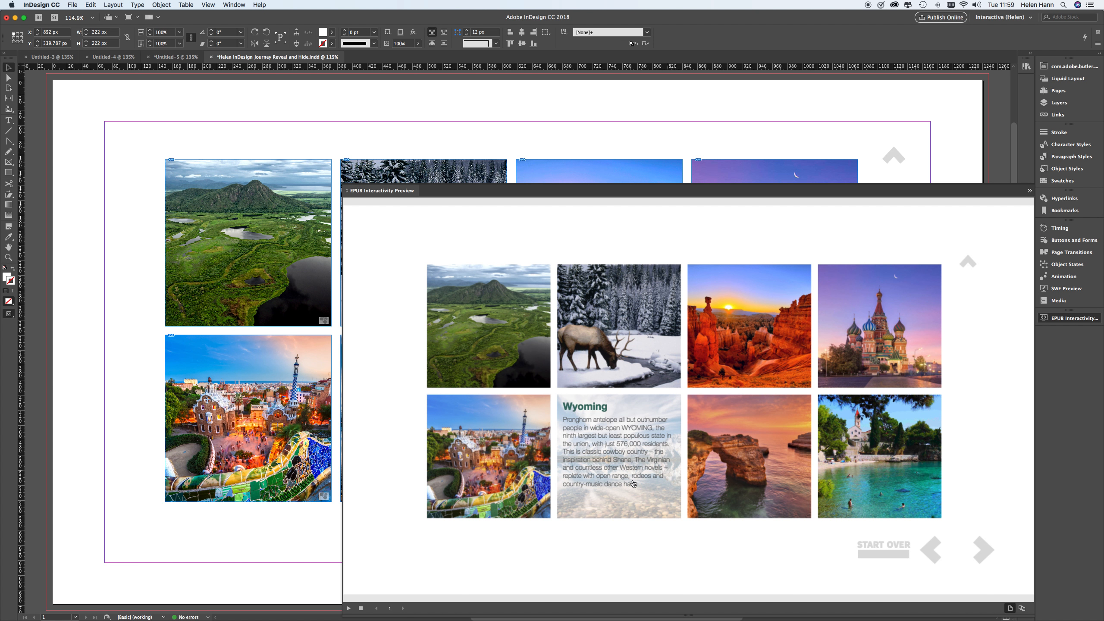
{"action": "left_click", "coordinate": [895, 320]}
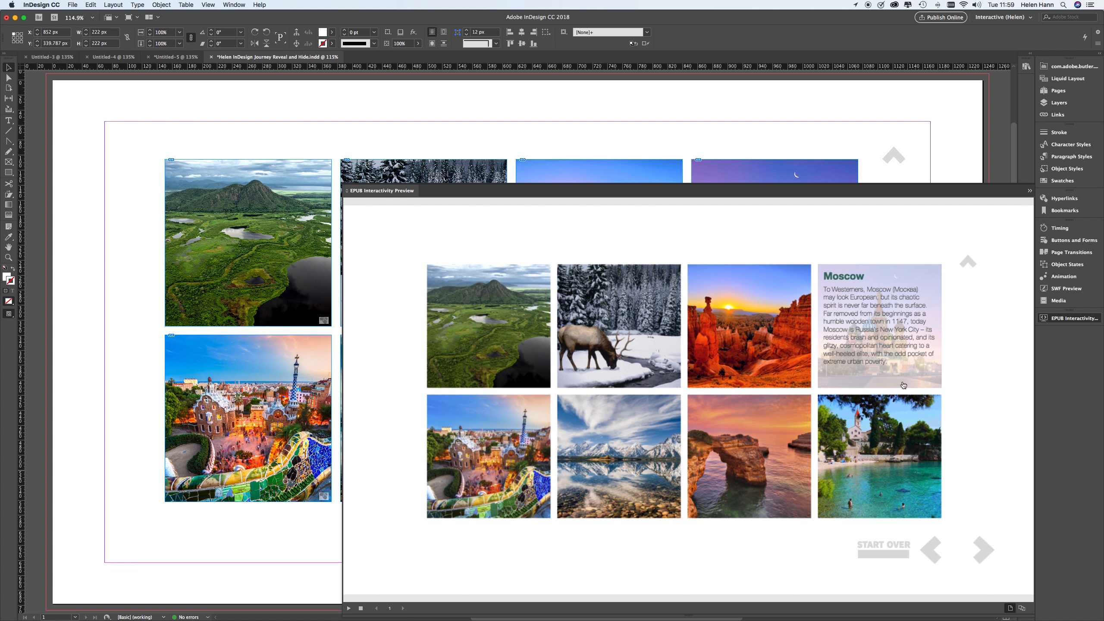
{"action": "left_click", "coordinate": [899, 467]}
{"action": "left_click", "coordinate": [639, 341]}
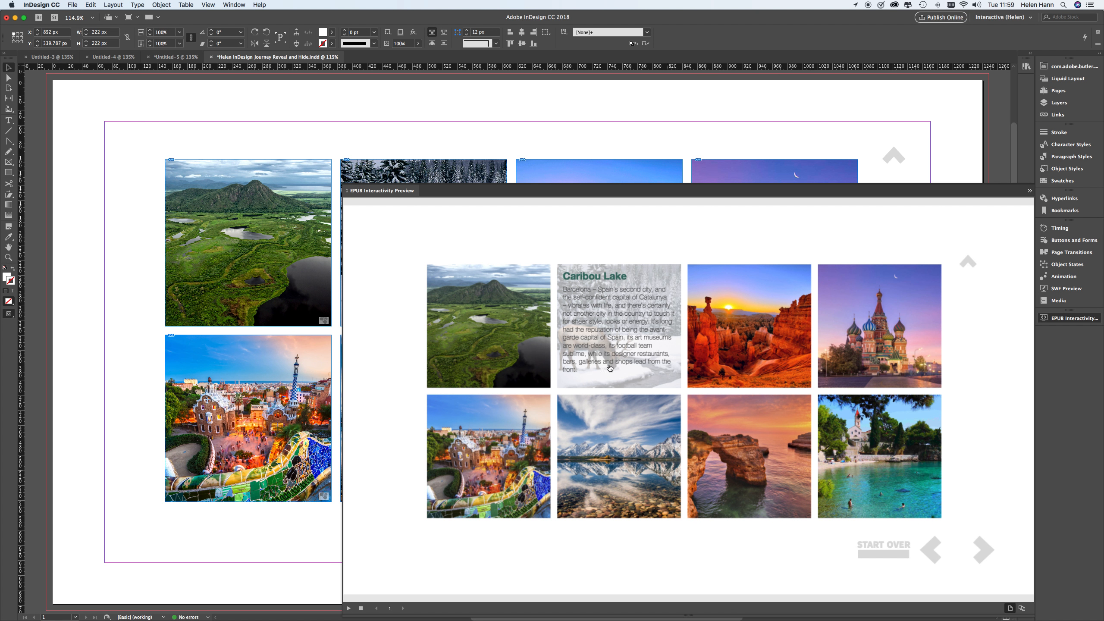
{"action": "left_click", "coordinate": [507, 459]}
{"action": "left_click", "coordinate": [506, 460]}
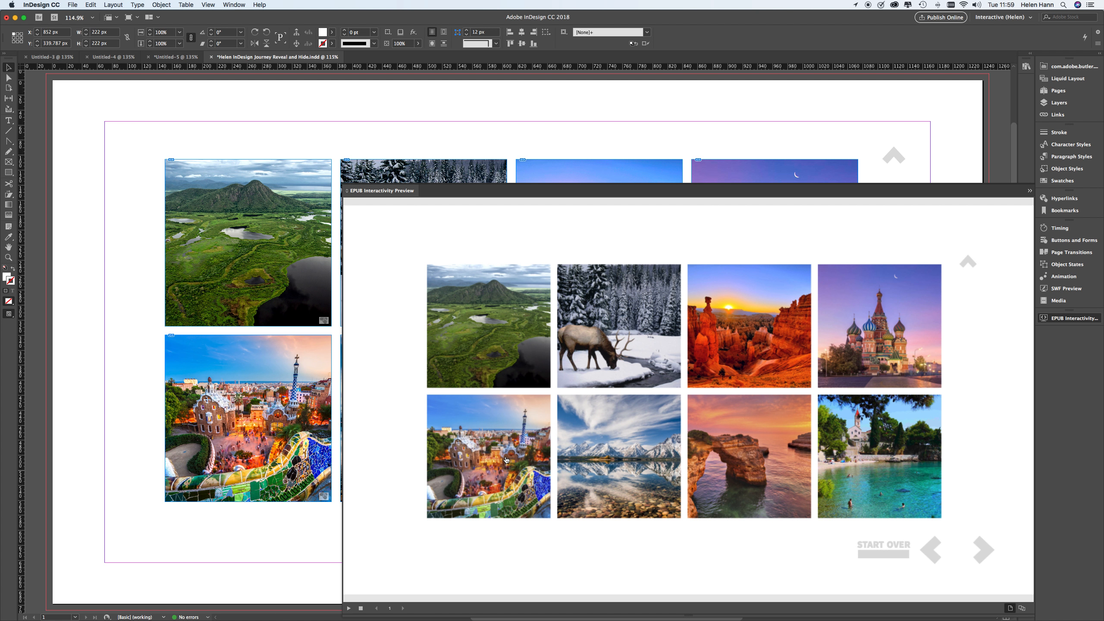